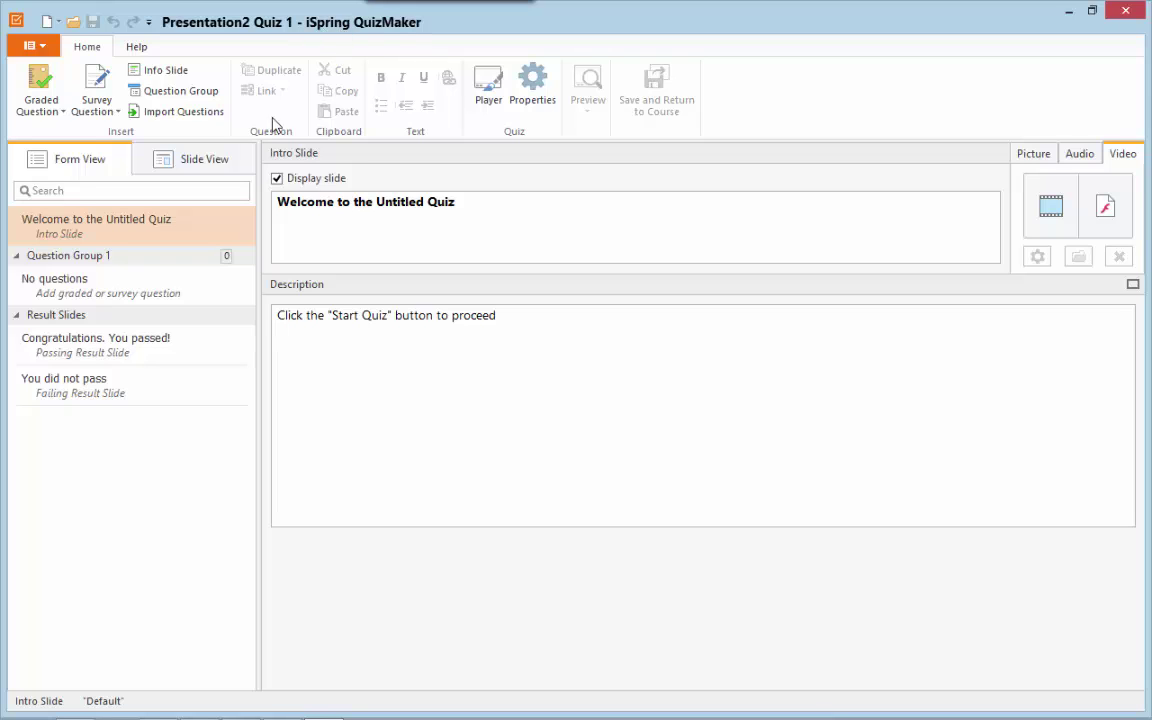
Add a graded Multiple Choice question to Question Group 1.
{"action": "double_click", "coordinate": [295, 201]}
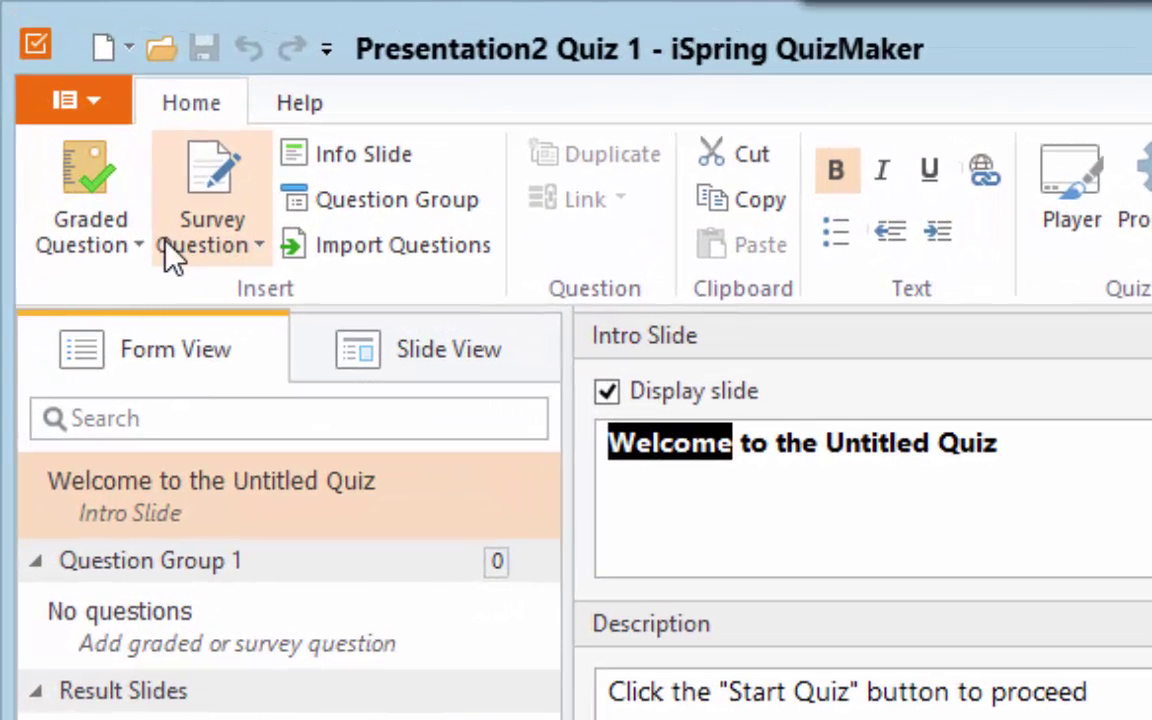
{"action": "left_click", "coordinate": [132, 245]}
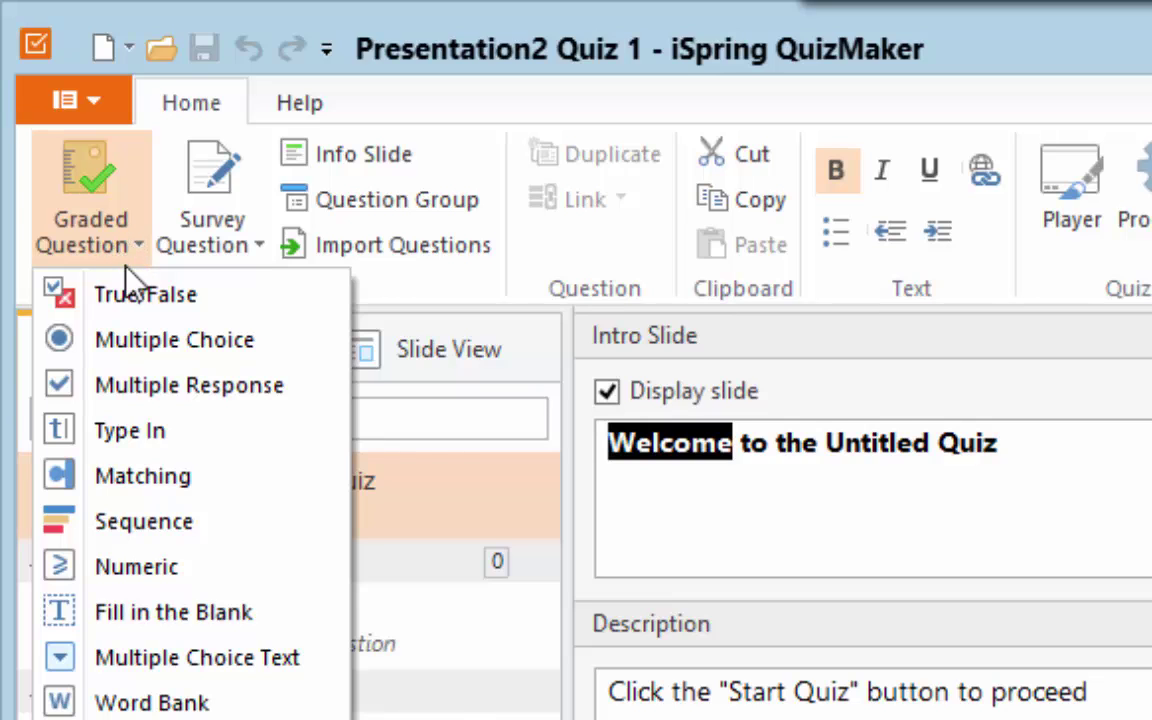
{"action": "mouse_move", "coordinate": [136, 308]}
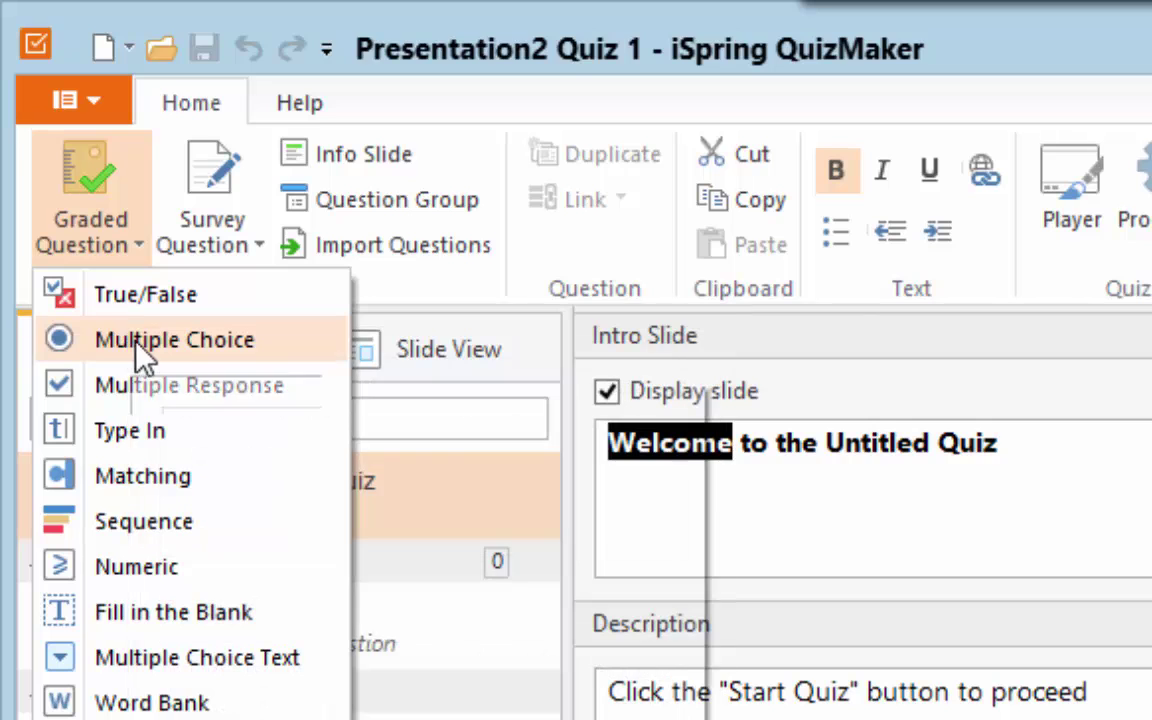
{"action": "mouse_move", "coordinate": [178, 394]}
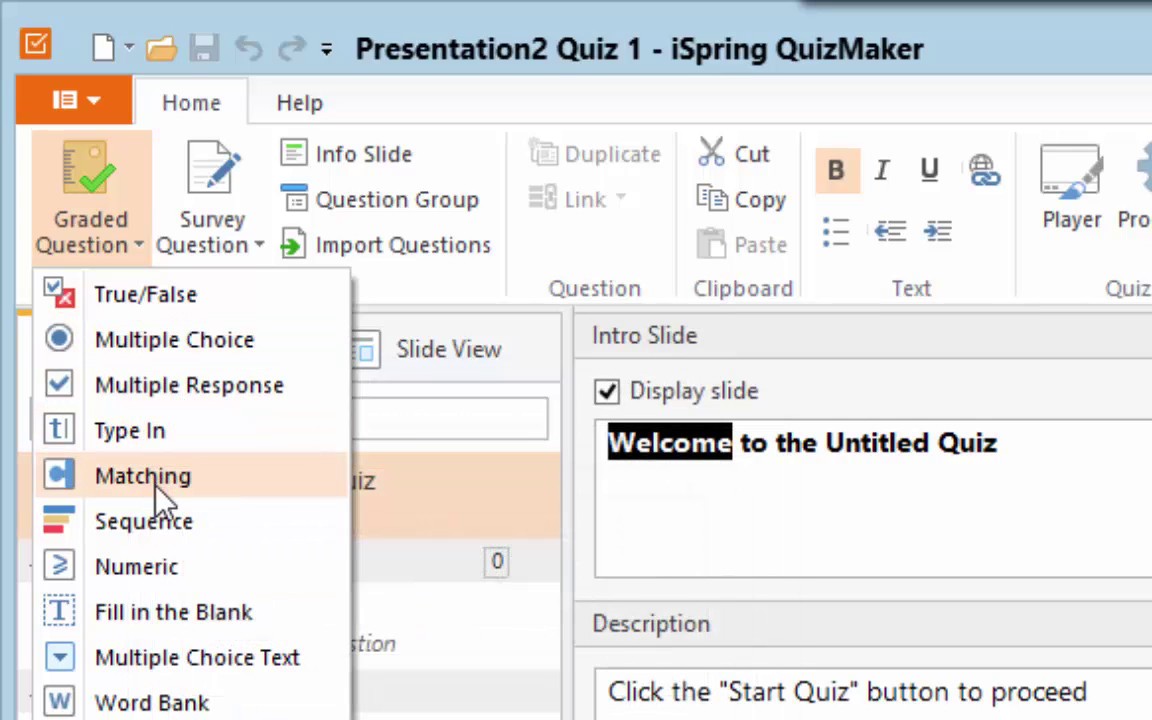
{"action": "mouse_move", "coordinate": [148, 660]}
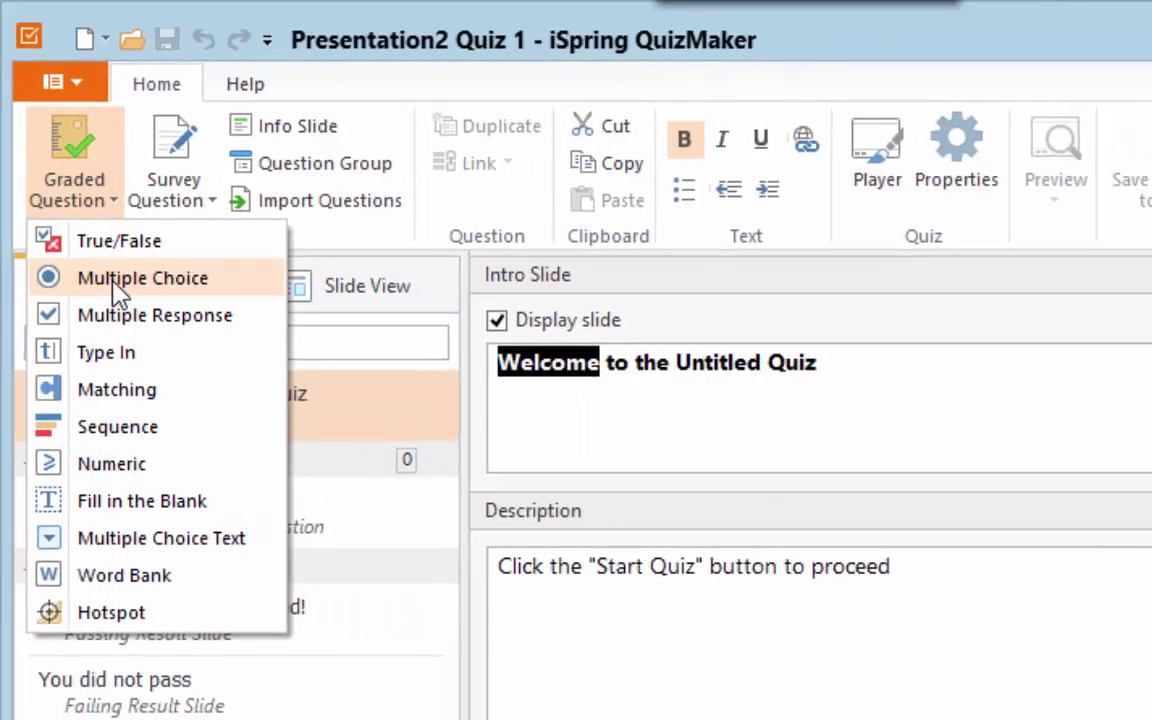
{"action": "left_click", "coordinate": [142, 352]}
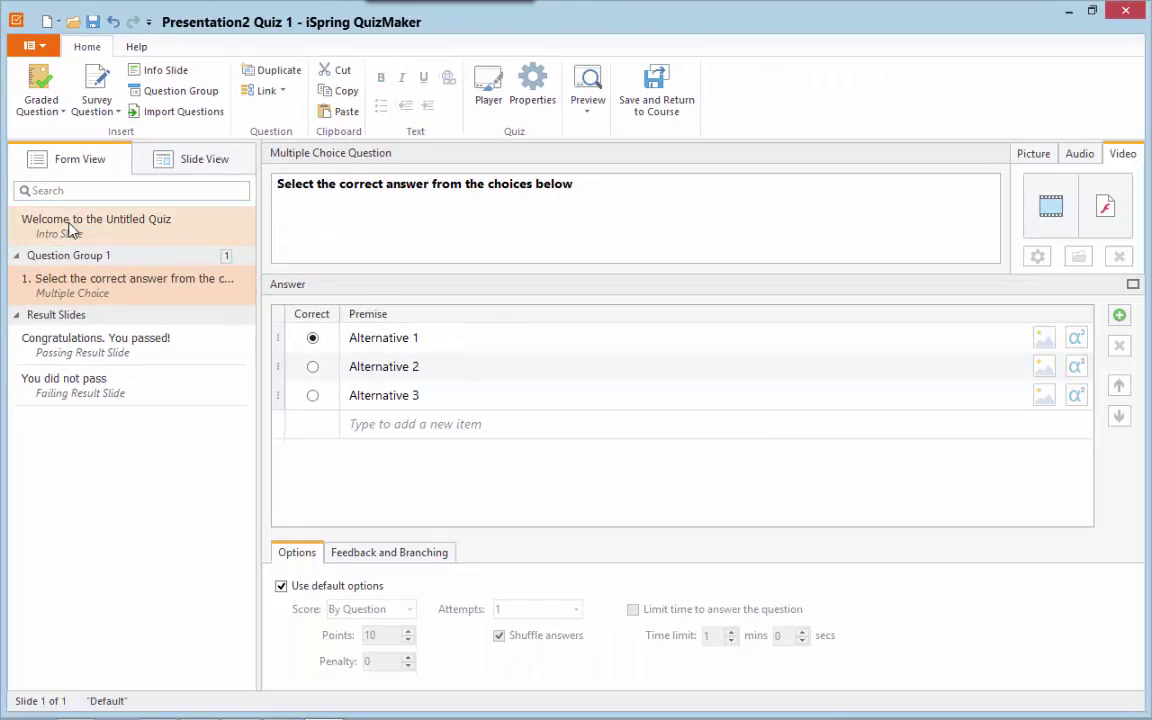
{"action": "left_click", "coordinate": [70, 228]}
{"action": "left_click", "coordinate": [180, 282]}
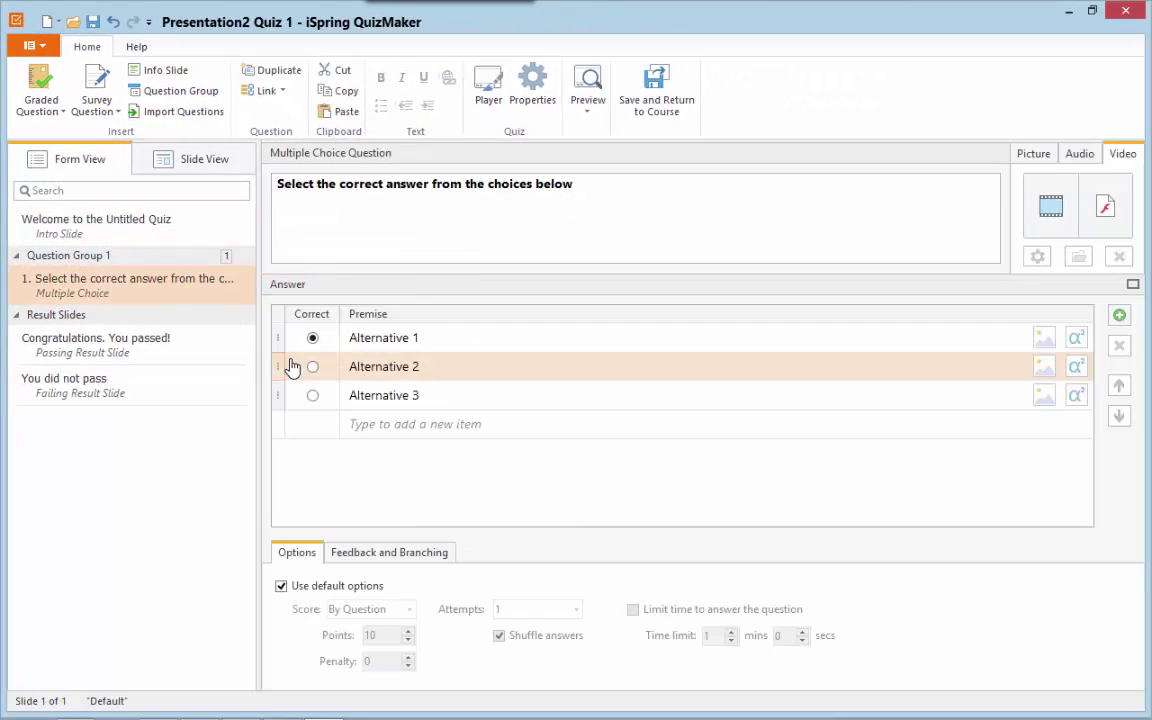
Replace the intro slide title with three lines: "TEKNOLOGI INFORMASI DAN KOMUNIKASI", "KELAS XI" and "TAHUN AJARAN 2016-2017".
{"action": "left_click", "coordinate": [143, 236]}
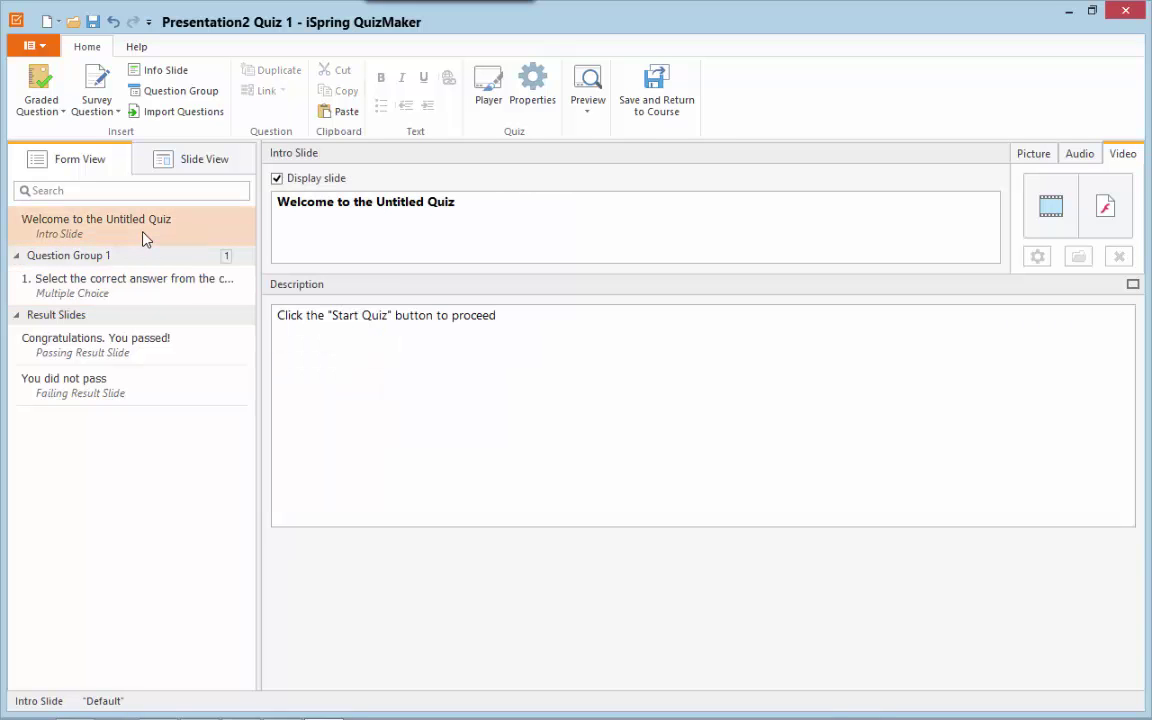
{"action": "triple_click", "coordinate": [280, 203]}
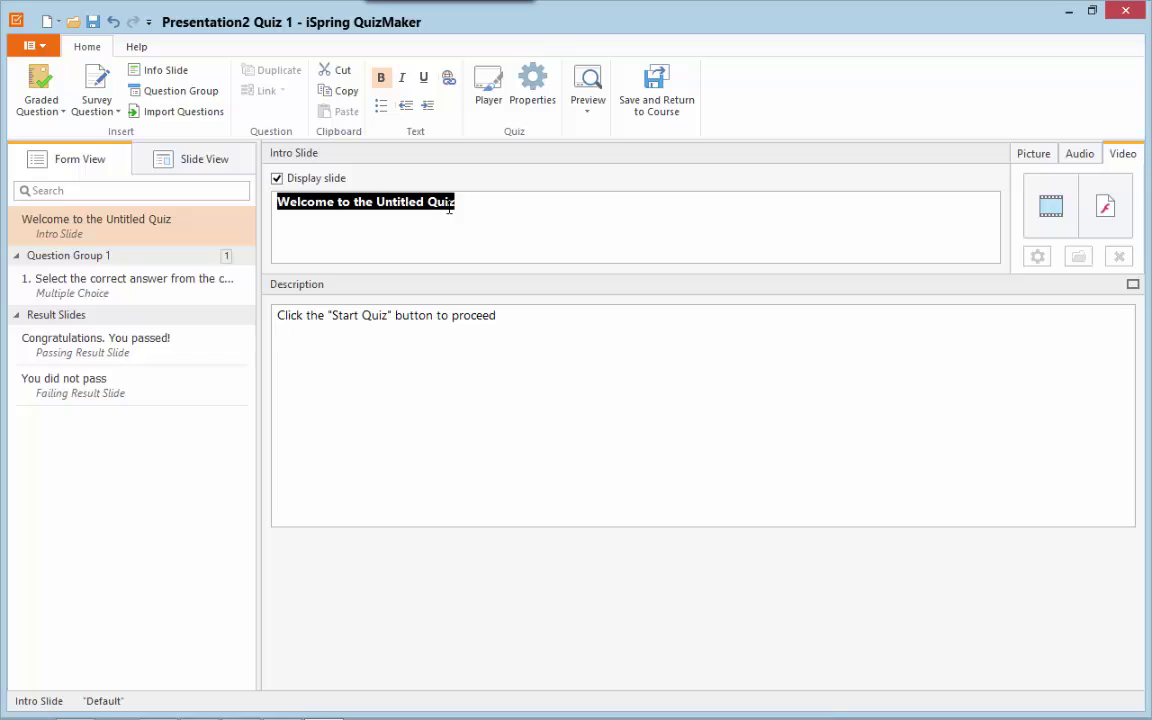
{"action": "type", "text": "TEKN"}
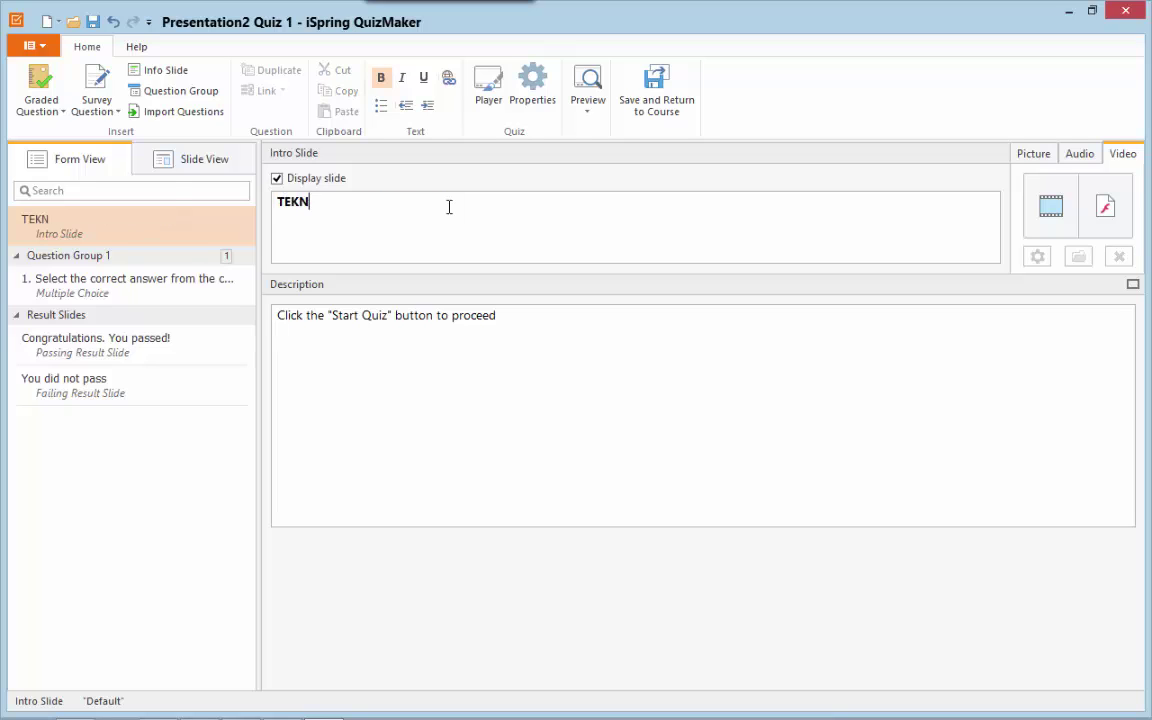
{"action": "type", "text": "OLOGI INFORMASI"}
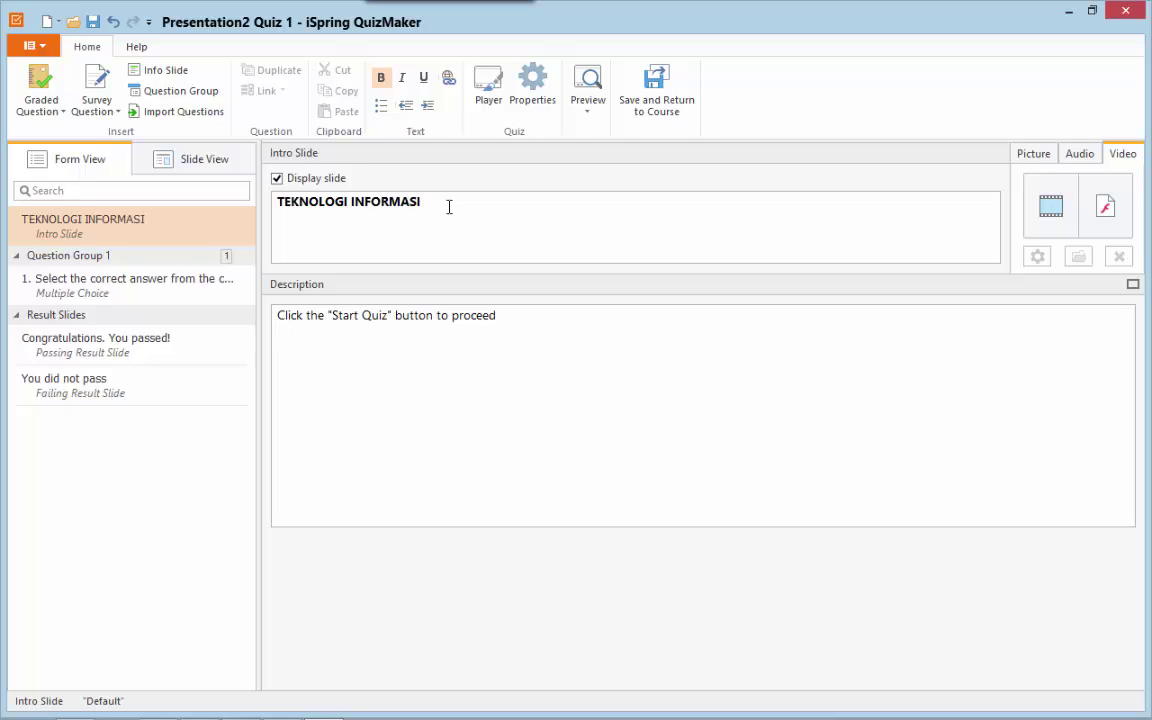
{"action": "type", "text": " DAN KOMUNIKASI"}
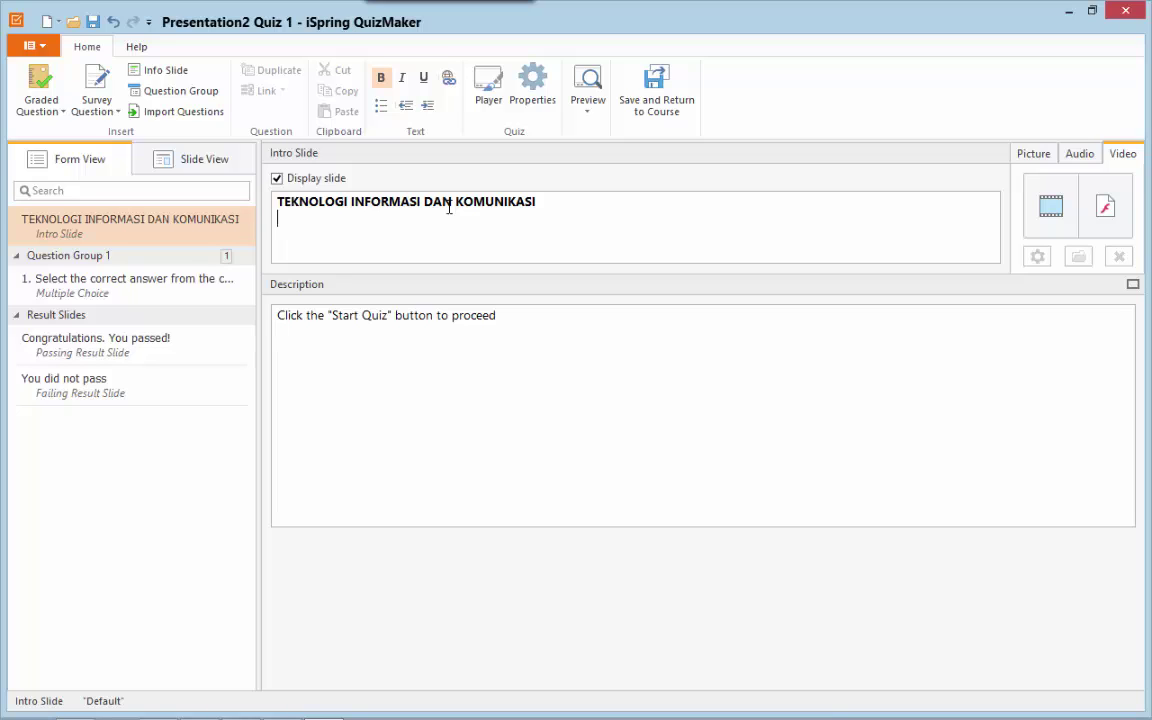
{"action": "key", "text": "Return"}
{"action": "type", "text": "KELAS XI"}
{"action": "key", "text": "Return"}
{"action": "type", "text": "TAHUN"}
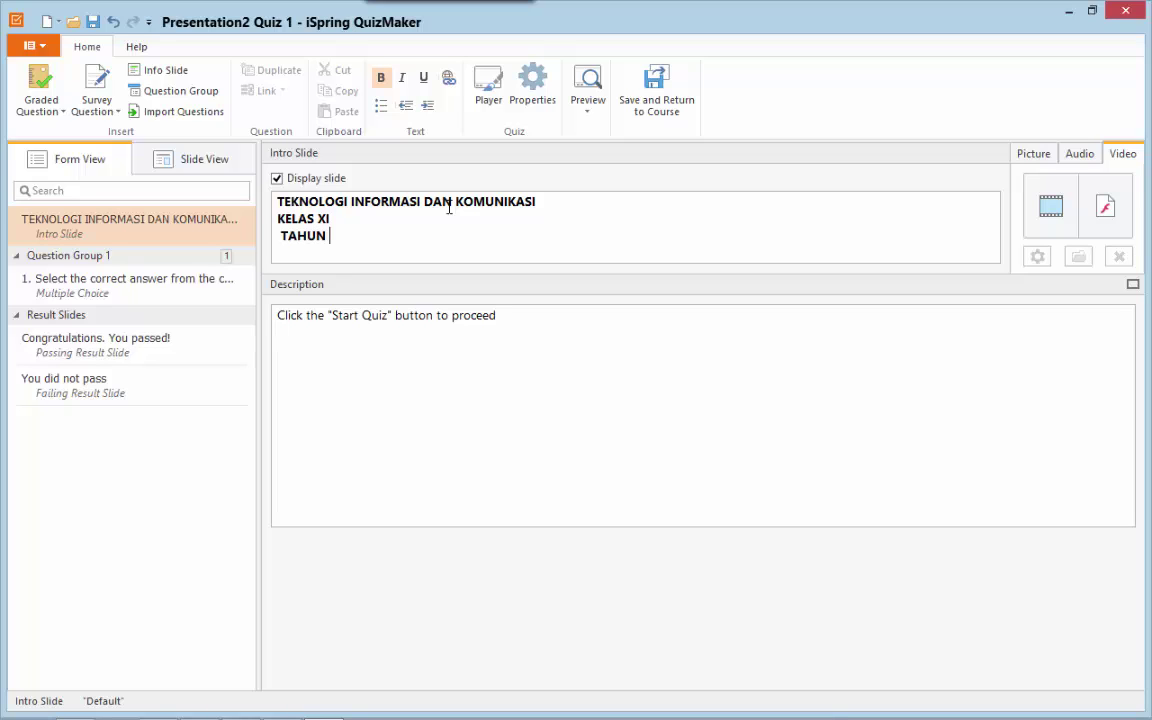
{"action": "type", "text": " AJARAN 2016"}
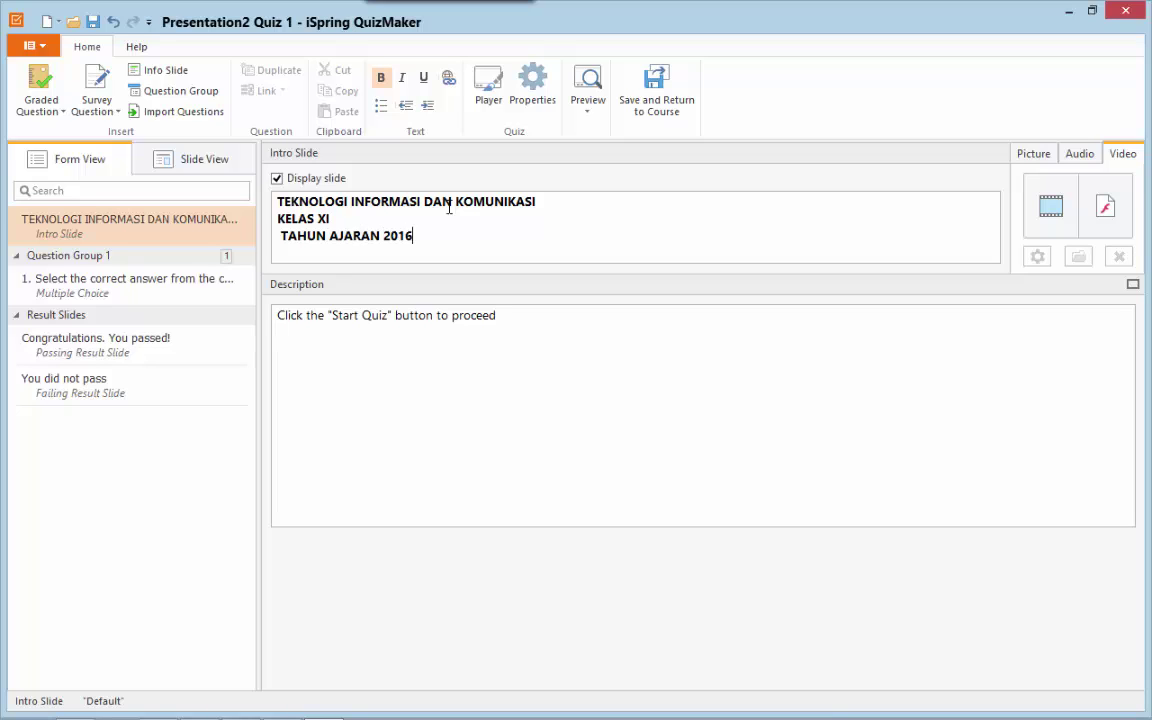
{"action": "type", "text": "-2017"}
{"action": "key", "text": "Delete"}
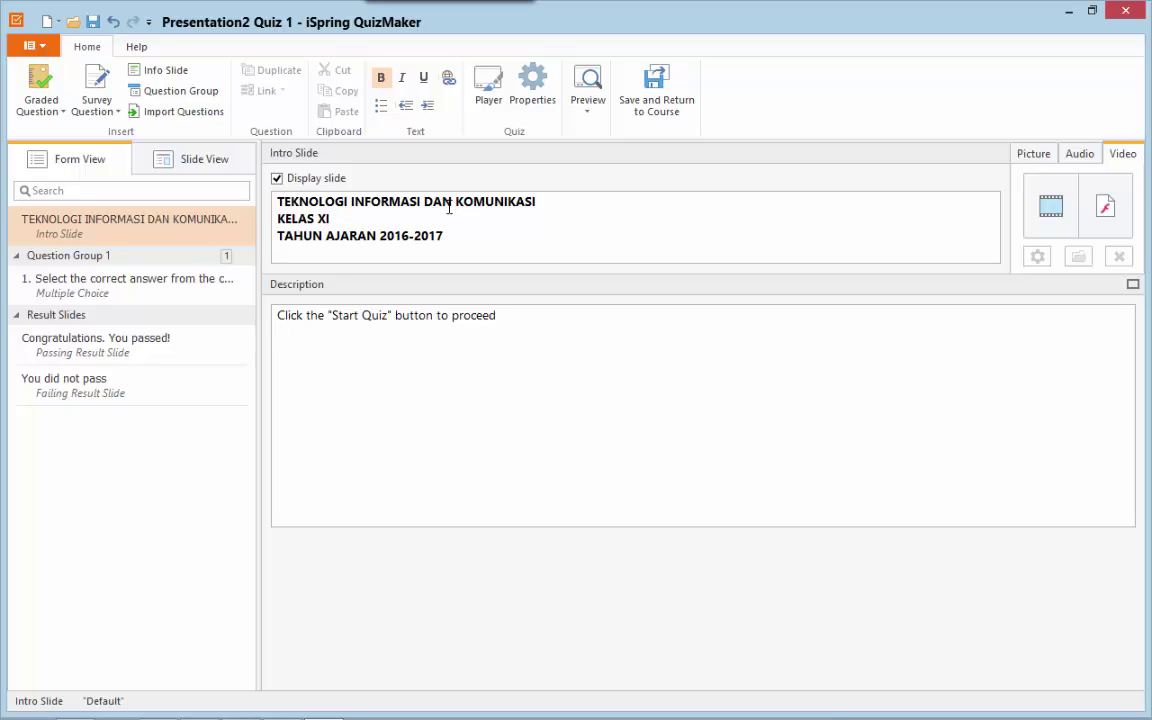
Add an empty line below "TAHUN AJARAN 2016-2017" in the intro slide title.
{"action": "key", "text": "Right"}
{"action": "key", "text": "Right"}
{"action": "key", "text": "Right"}
{"action": "key", "text": "Right"}
{"action": "key", "text": "Right"}
{"action": "key", "text": "Right"}
{"action": "key", "text": "Right"}
{"action": "key", "text": "Right"}
{"action": "key", "text": "Right"}
{"action": "key", "text": "Right"}
{"action": "key", "text": "Right"}
{"action": "key", "text": "Right"}
{"action": "key", "text": "Right"}
{"action": "key", "text": "Return"}
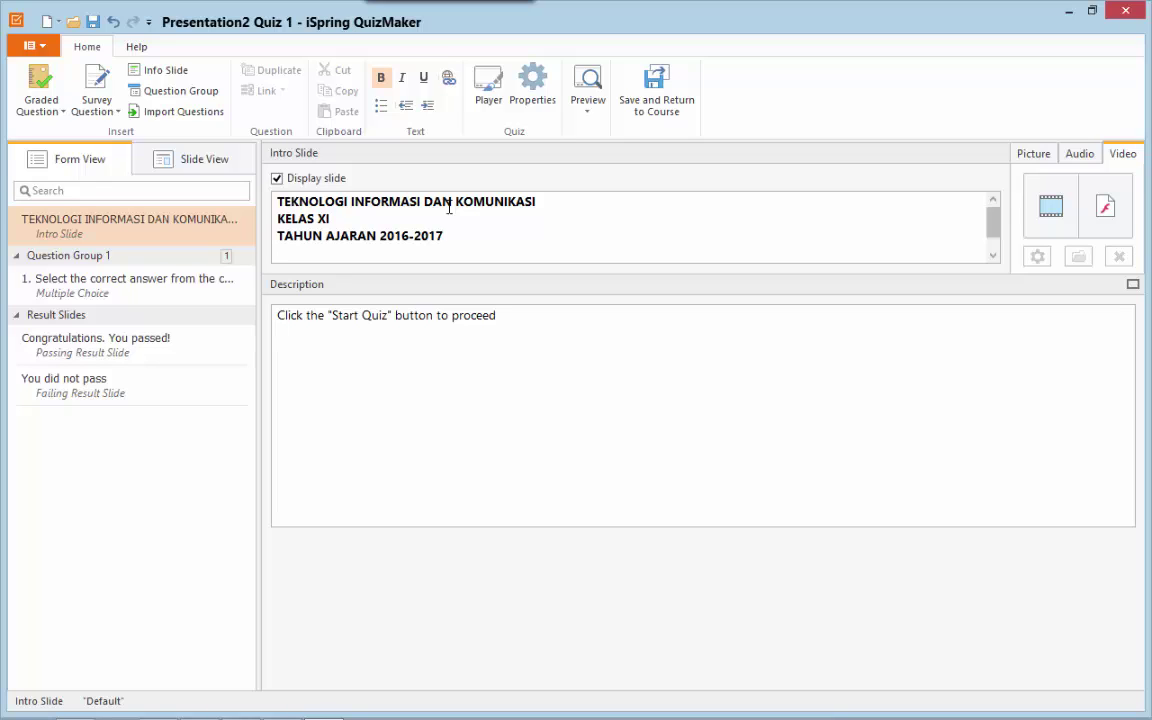
{"action": "type", "text": "S"}
{"action": "key", "text": "BackSpace"}
Insert the line "UJIAN AKHIR SEMESTER GANJIL" above the "TAHUN AJARAN 2016-2017" line in the intro slide title.
{"action": "double_click", "coordinate": [278, 235]}
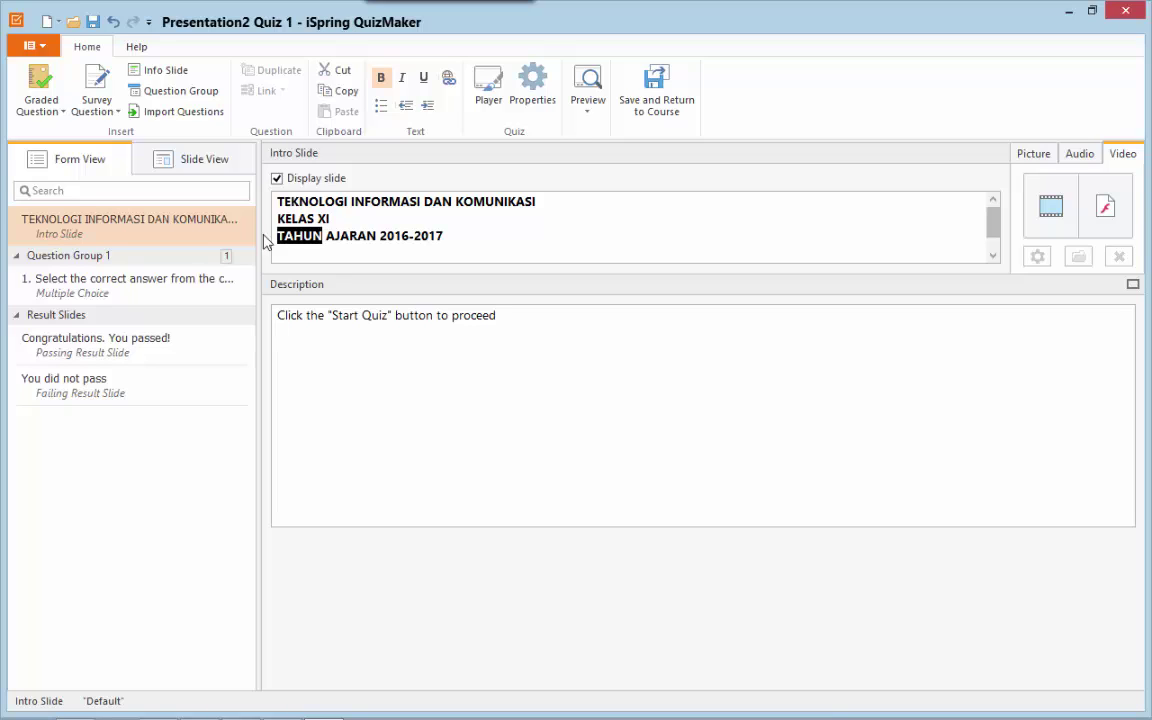
{"action": "key", "text": "Left"}
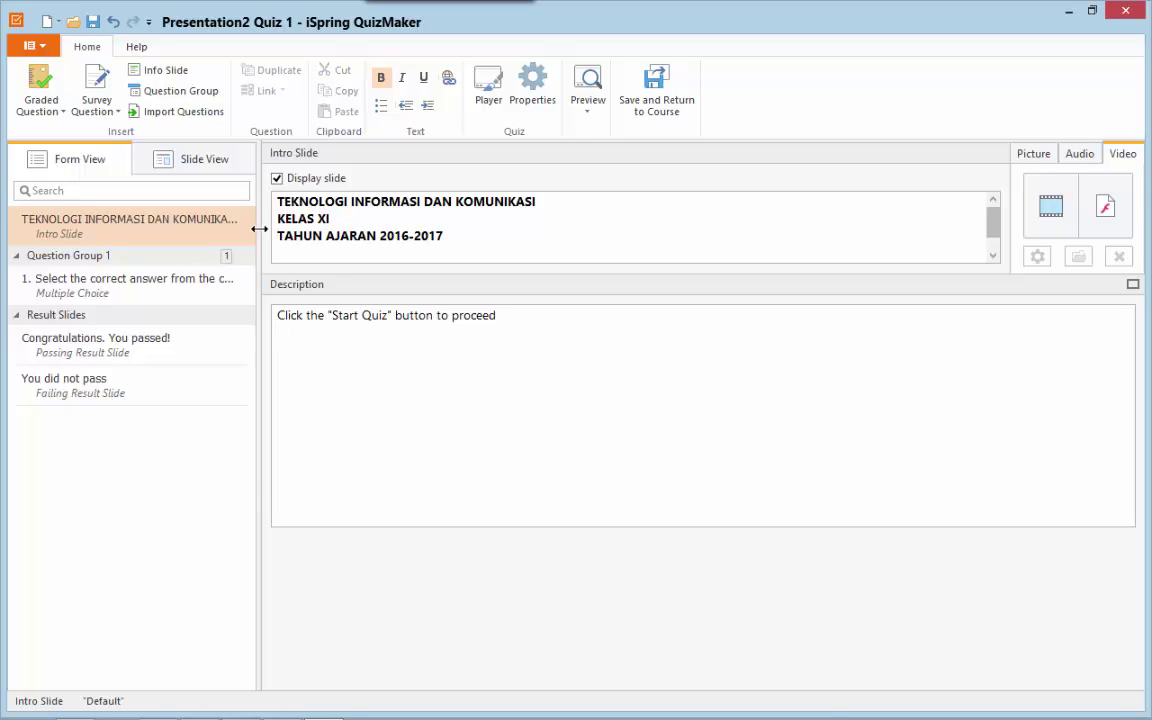
{"action": "key", "text": "Return"}
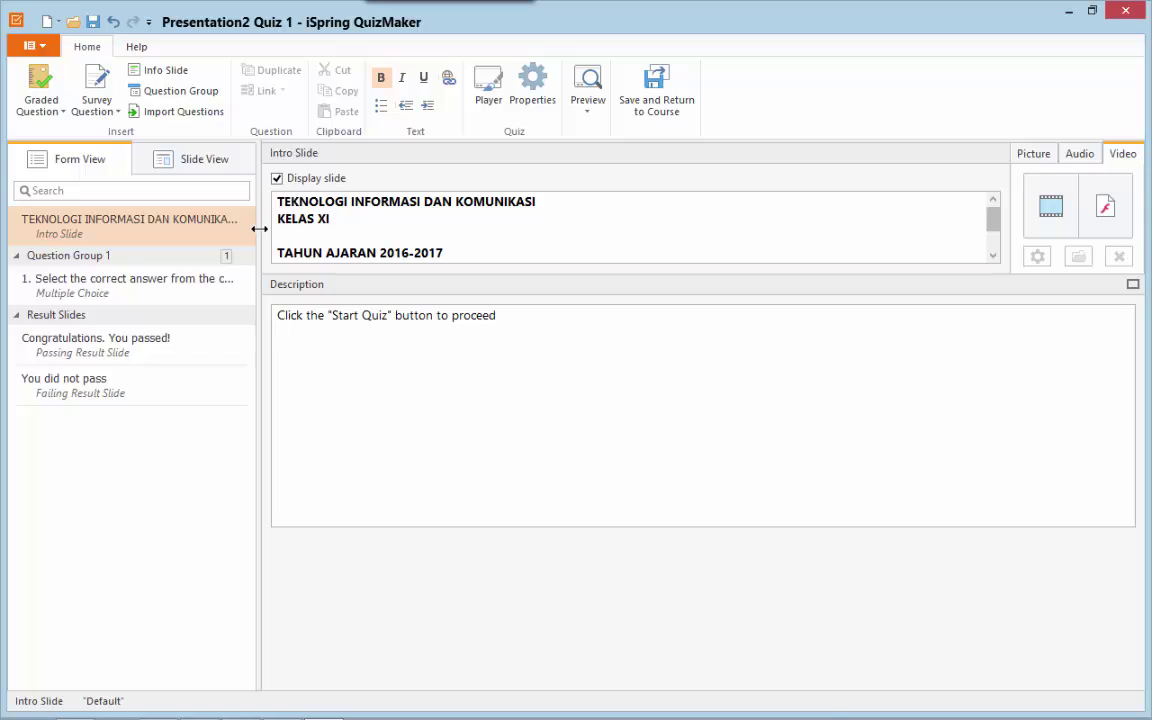
{"action": "type", "text": "UJIAN AKHIR SEMESTER"}
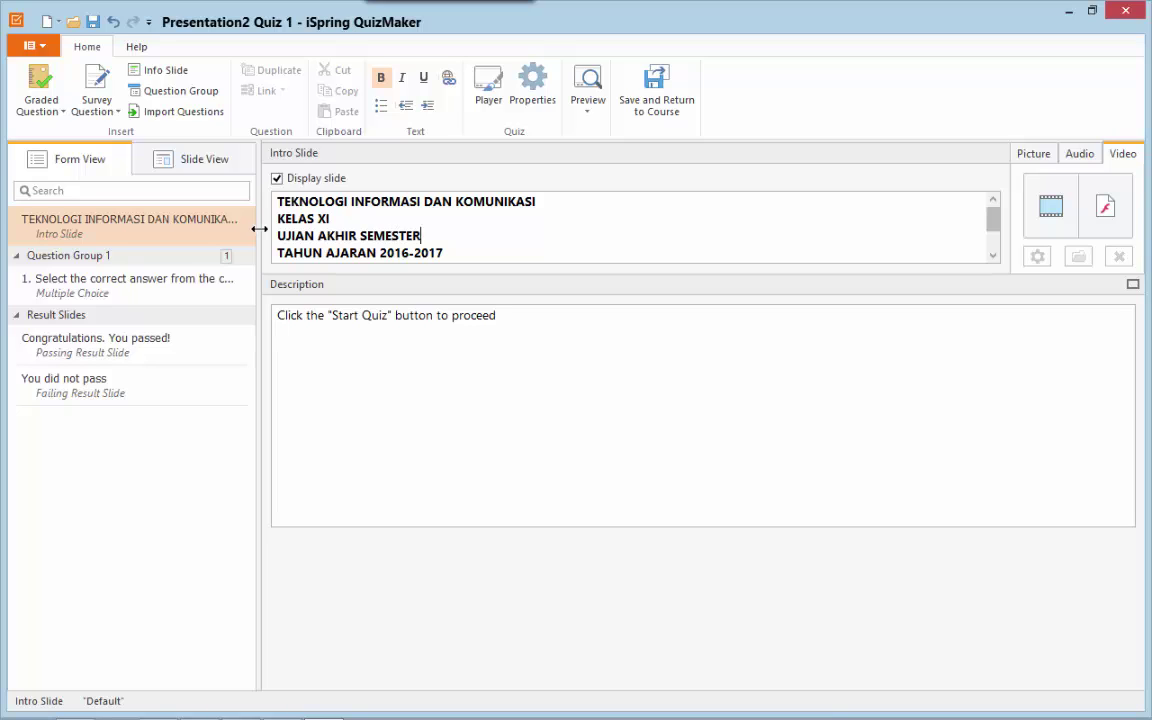
{"action": "type", "text": " GANJIL"}
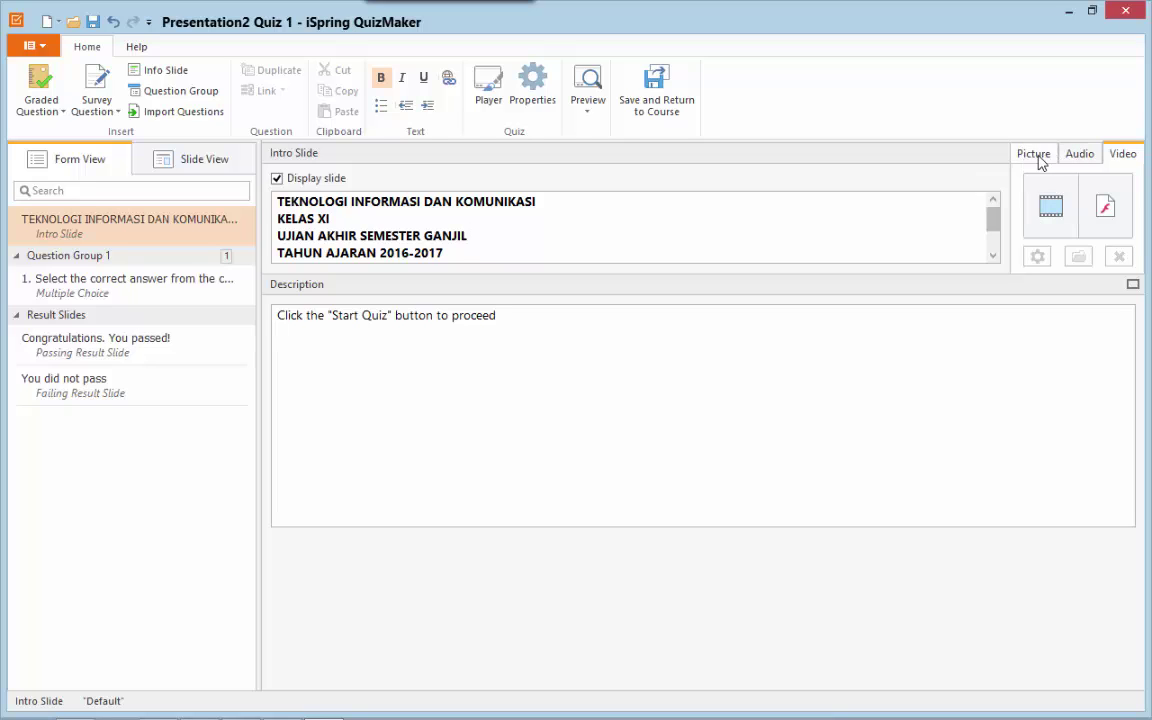
{"action": "left_click", "coordinate": [1032, 154]}
{"action": "left_click", "coordinate": [1074, 155]}
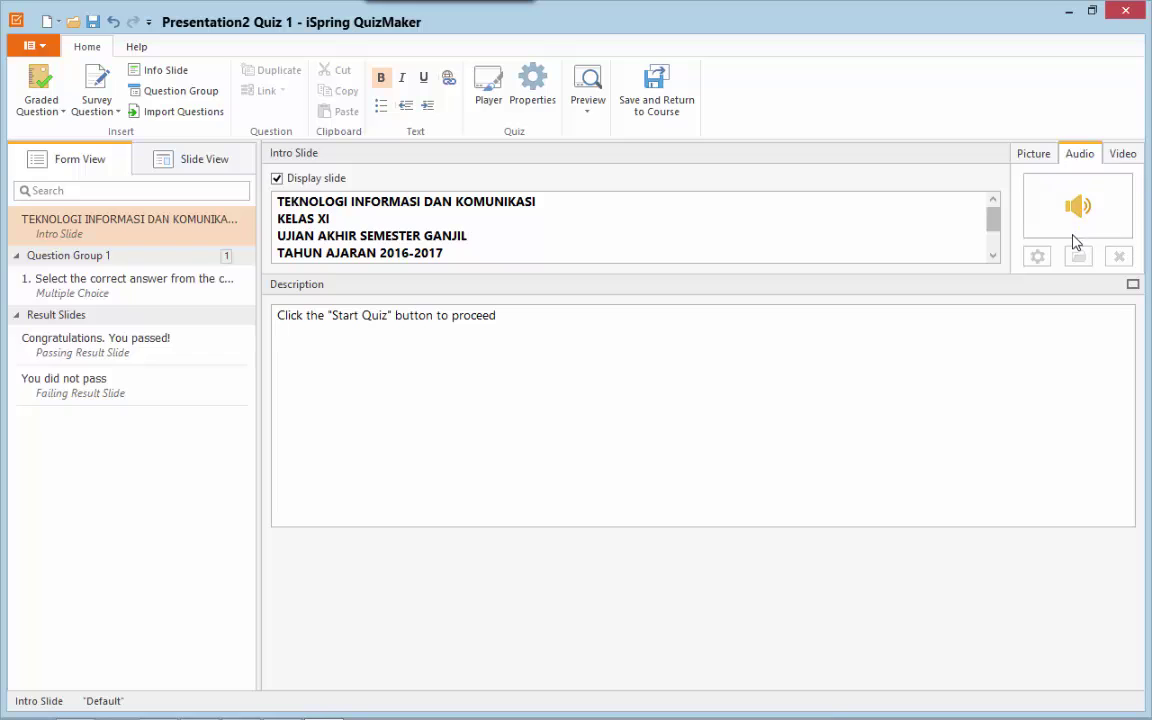
{"action": "left_click", "coordinate": [1121, 160]}
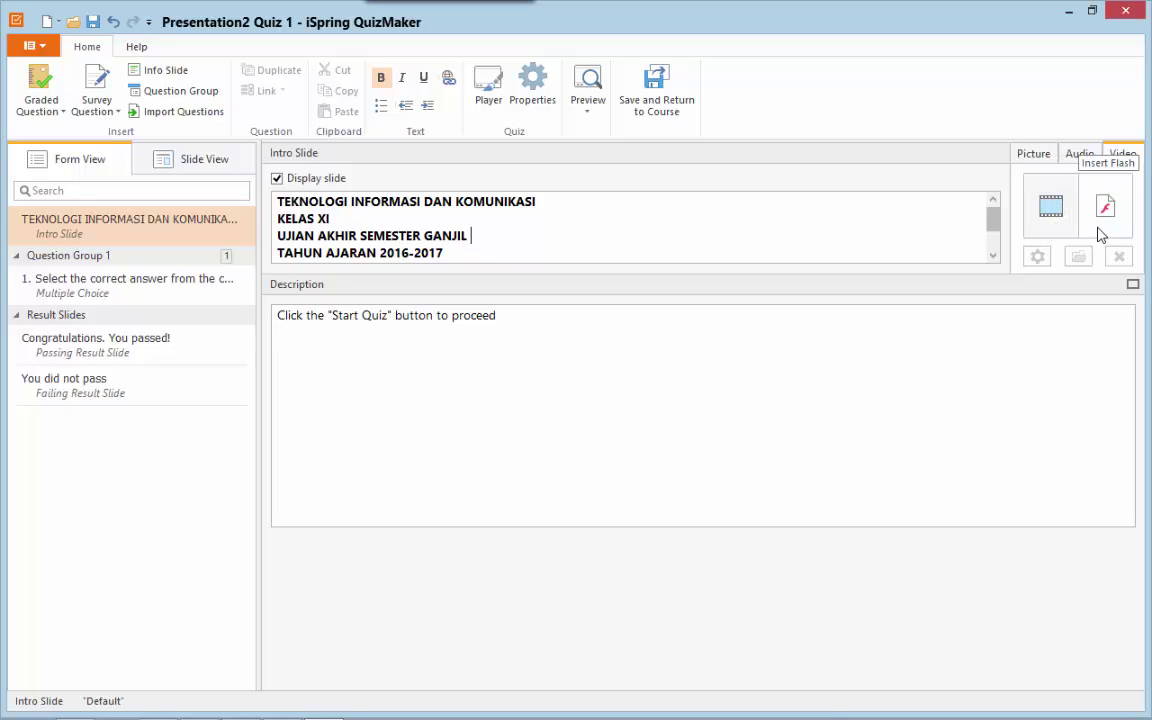
{"action": "left_click", "coordinate": [1034, 210]}
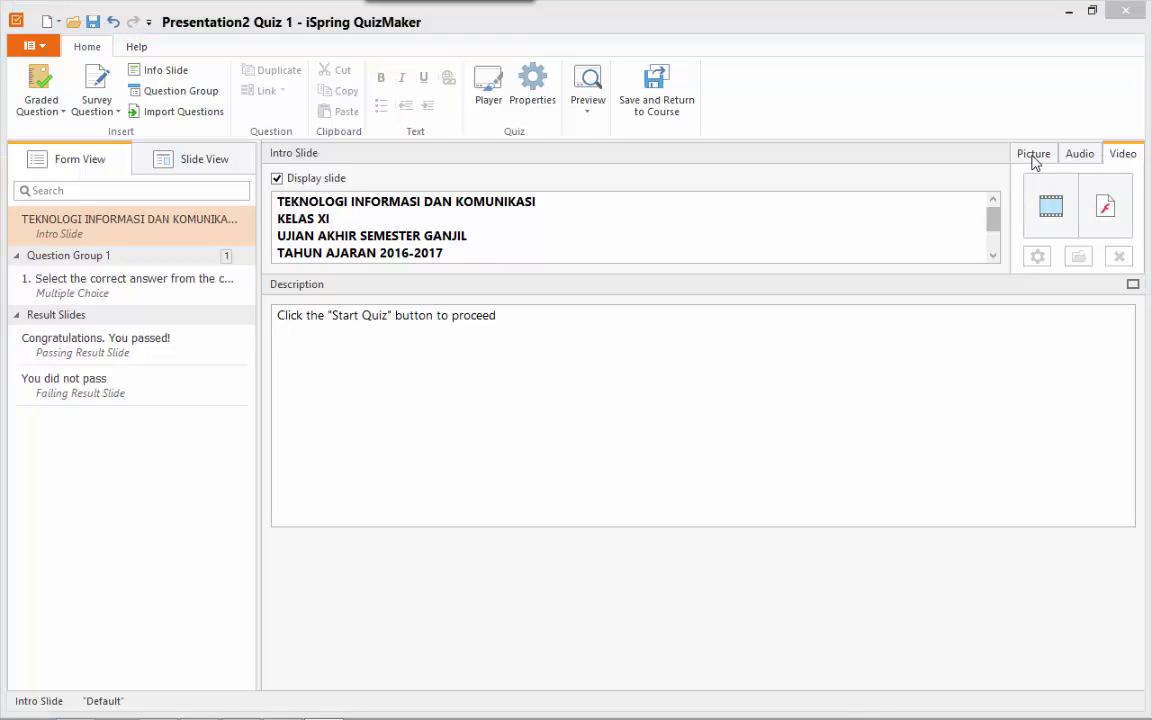
Insert the PNG picture "logo" from Removable Disk (G:) into the intro slide.
{"action": "left_click", "coordinate": [1033, 156]}
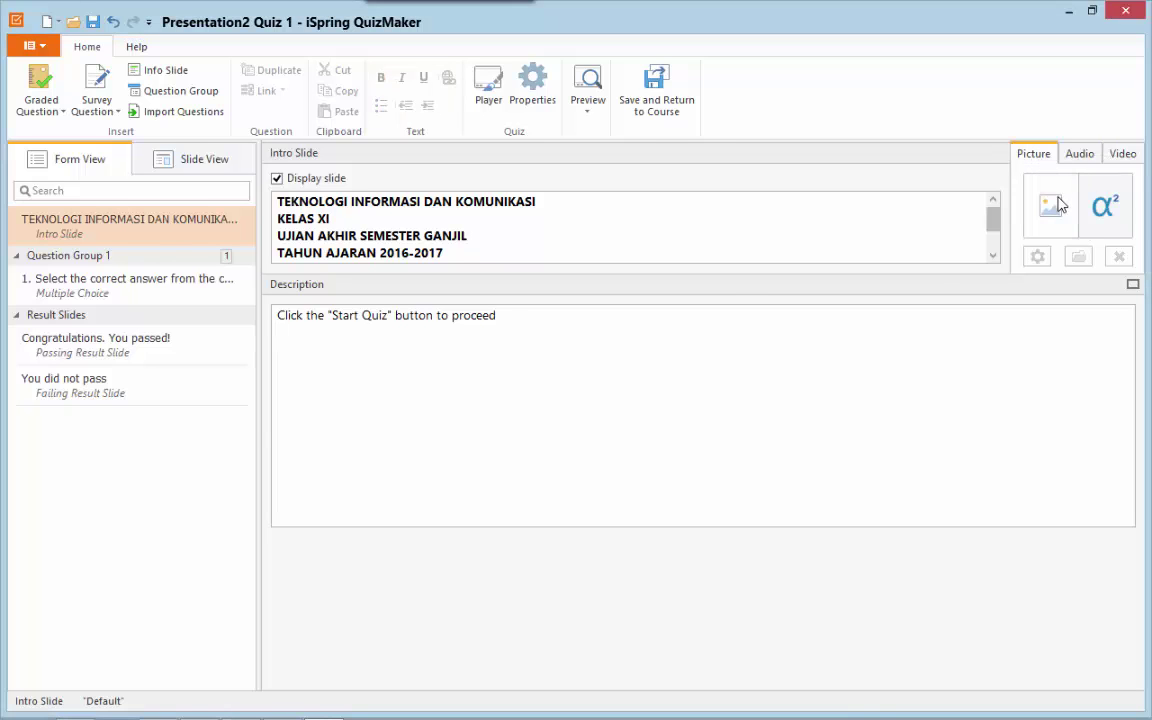
{"action": "left_click", "coordinate": [1052, 203]}
{"action": "left_click_drag", "start_coordinate": [573, 139], "coordinate": [565, 263]}
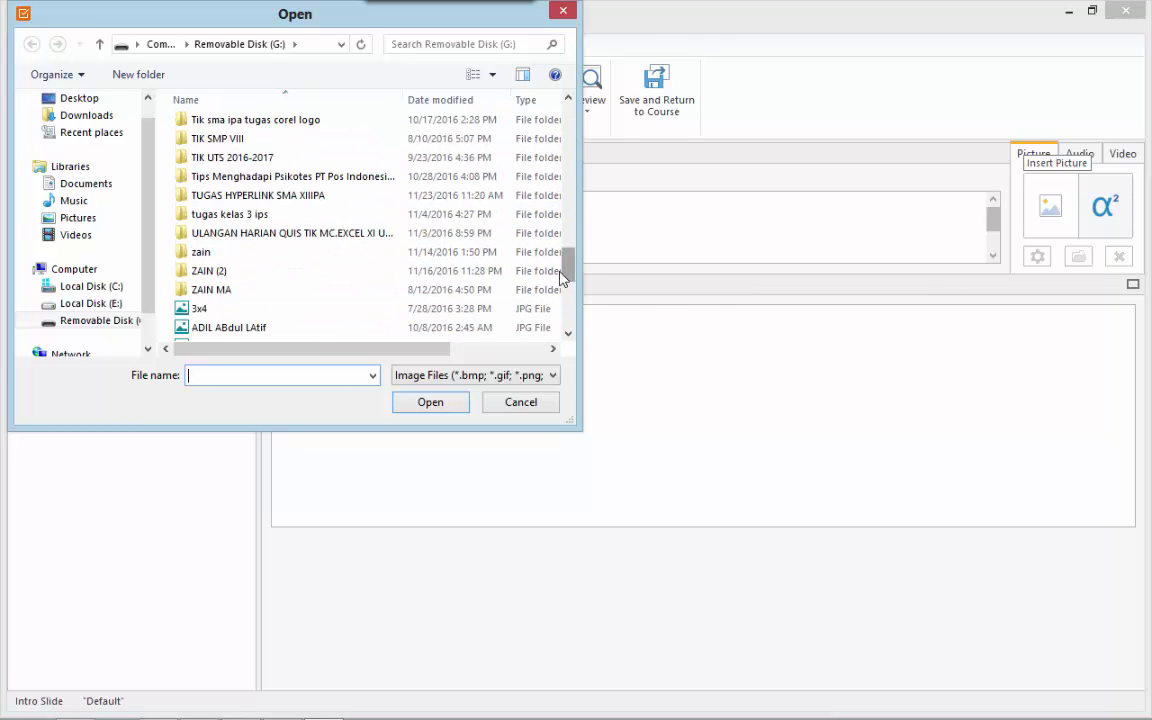
{"action": "scroll", "coordinate": [563, 278], "scroll_direction": "down", "scroll_amount": 2}
{"action": "left_click", "coordinate": [377, 272]}
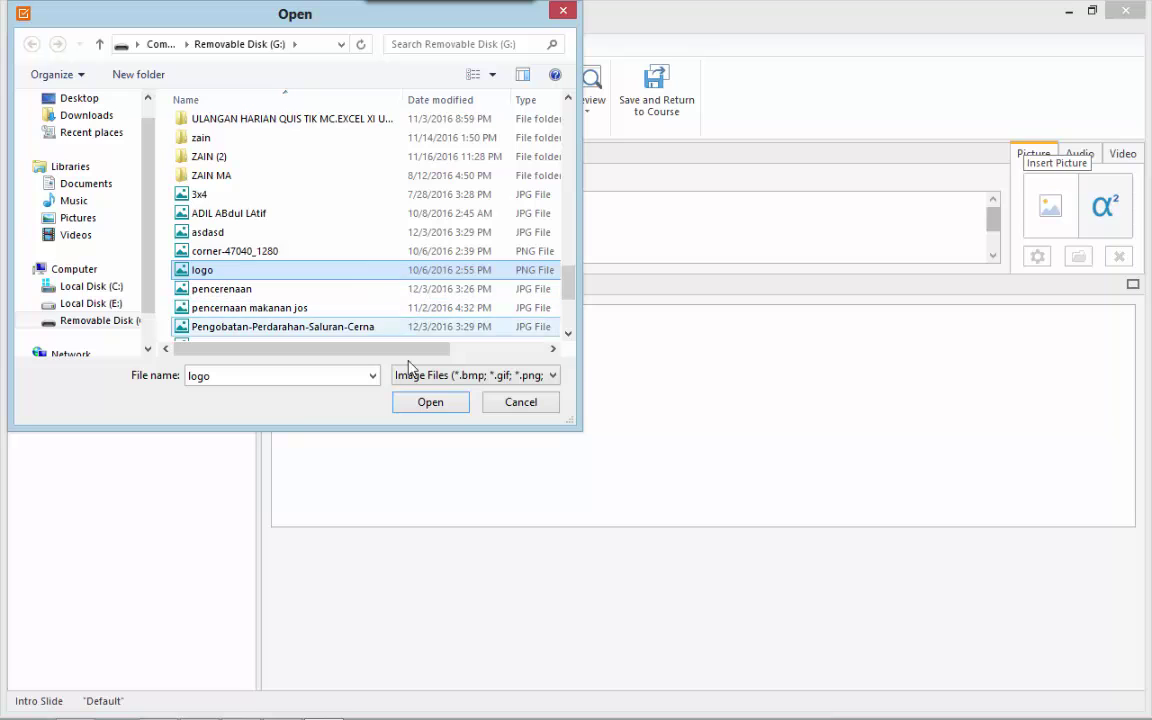
{"action": "left_click", "coordinate": [430, 403]}
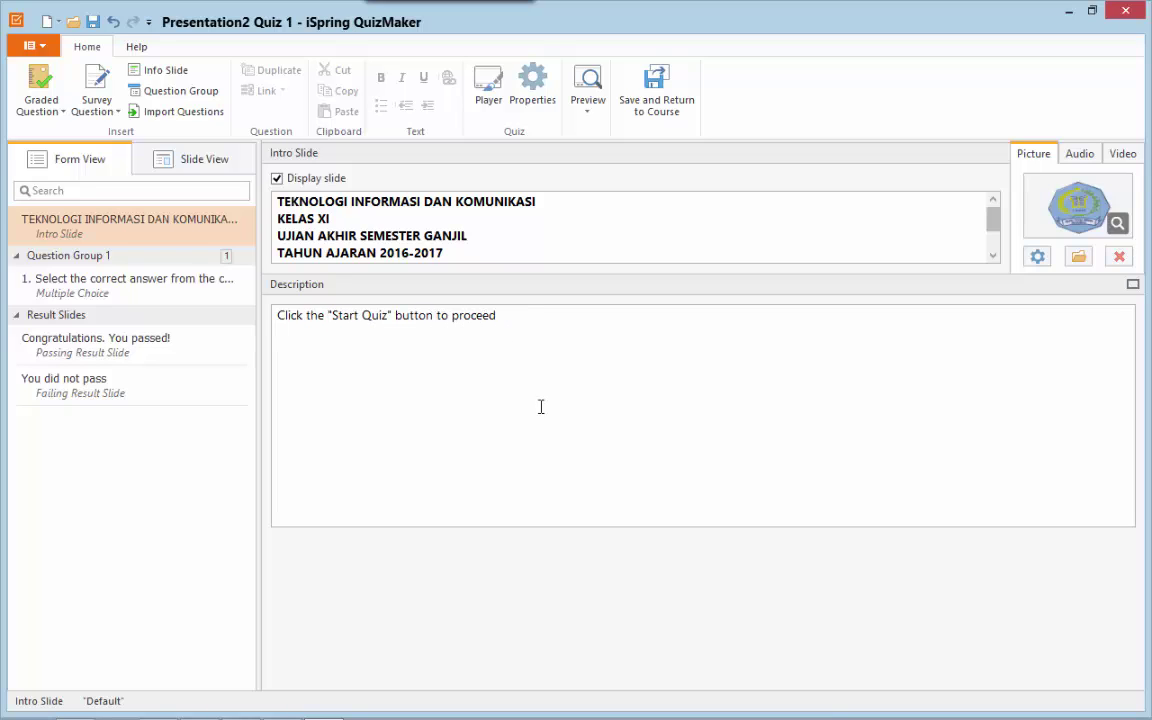
Replace the first multiple choice question's text with "Jaringan komputer yang mencakup area yang luas dari segi geografis adalah...".
{"action": "left_click", "coordinate": [168, 289]}
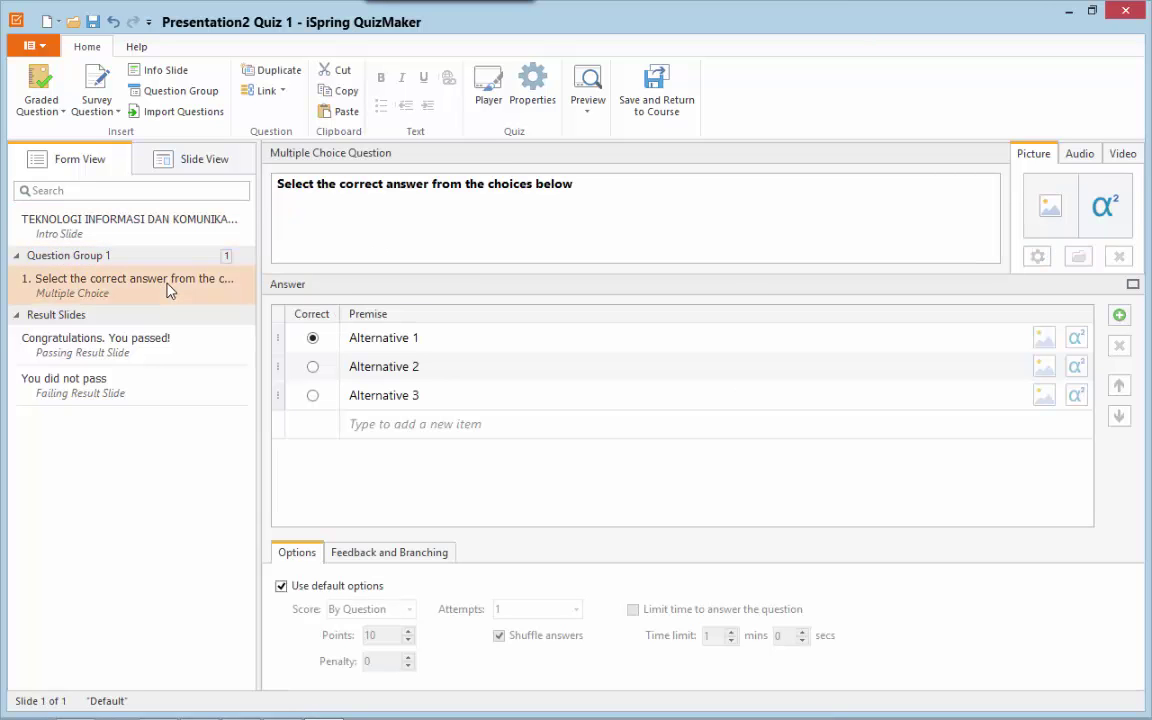
{"action": "double_click", "coordinate": [360, 190]}
{"action": "triple_click", "coordinate": [371, 203]}
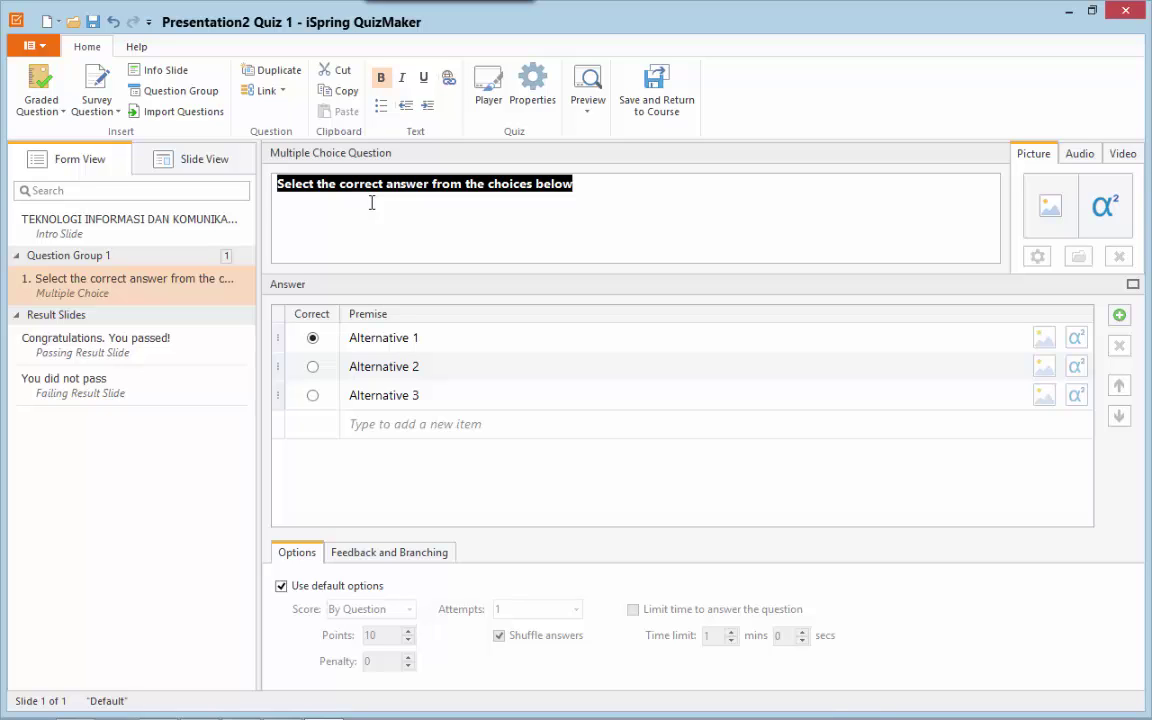
{"action": "key", "text": "BackSpace"}
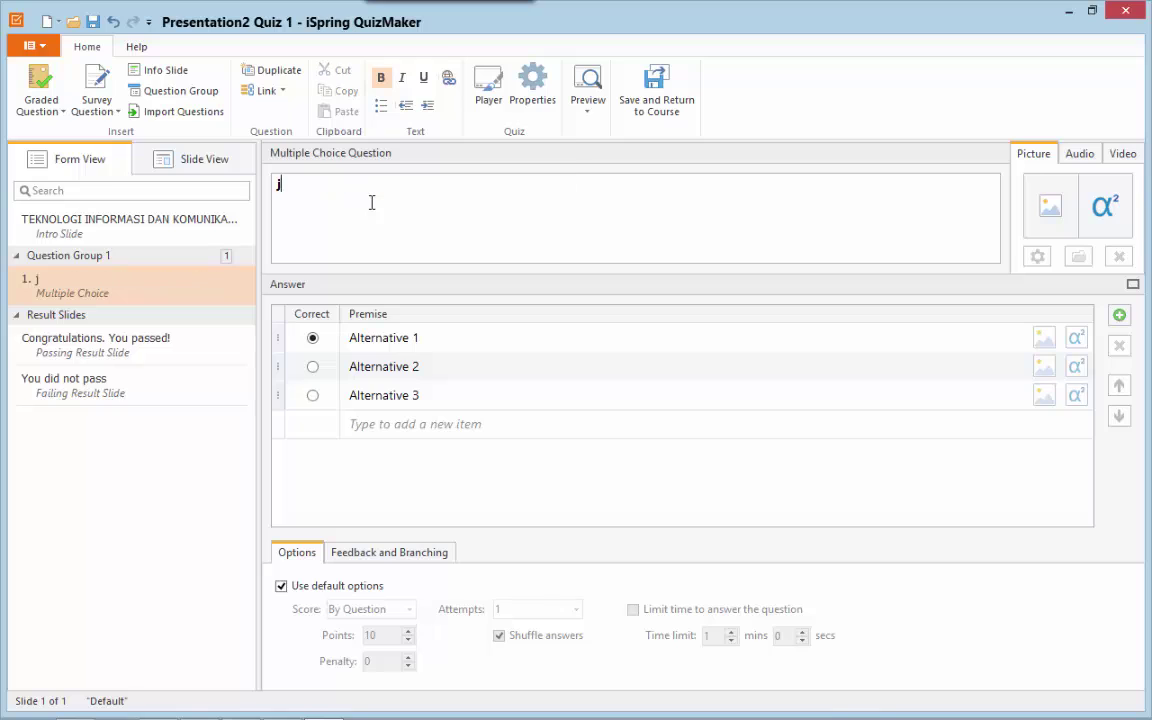
{"action": "type", "text": "Jat"}
{"action": "key", "text": "BackSpace"}
{"action": "type", "text": "ringan"}
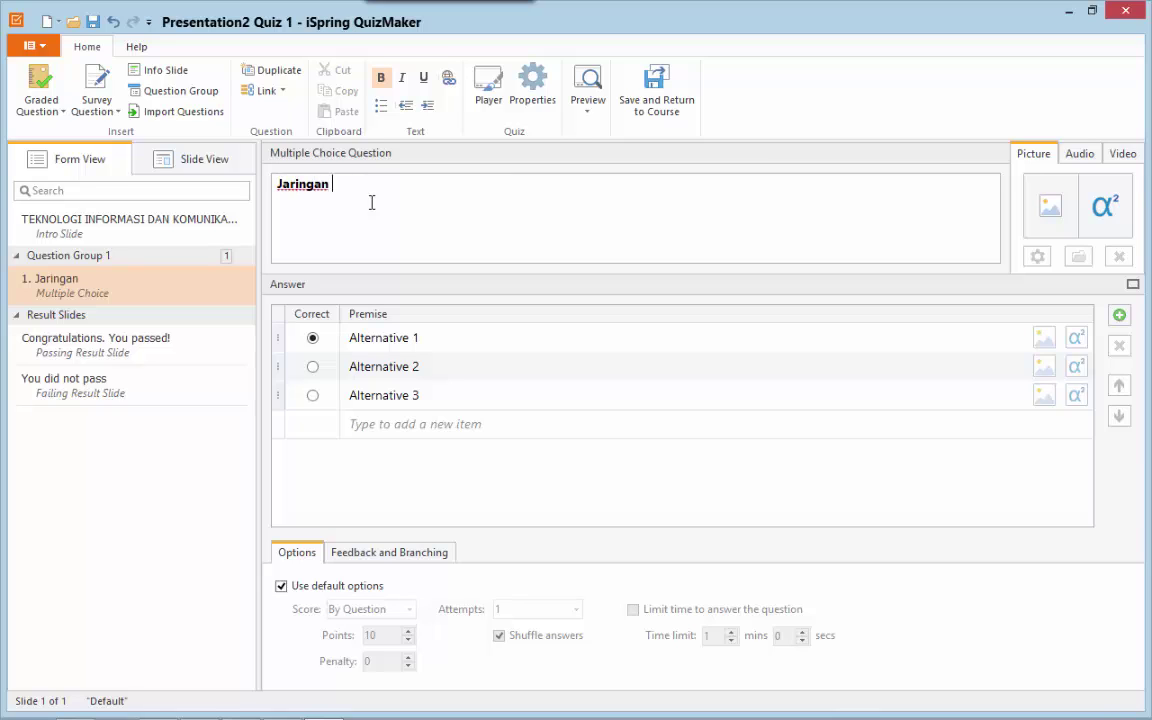
{"action": "type", "text": " komputer yang men"}
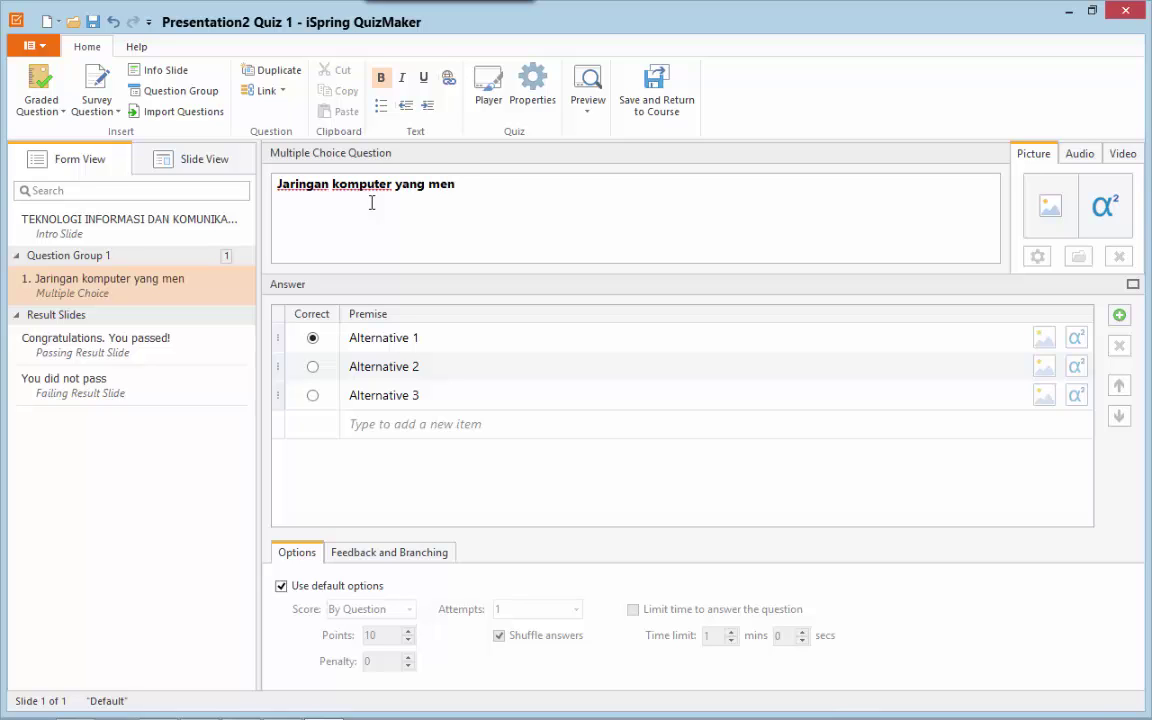
{"action": "type", "text": "cangkup"}
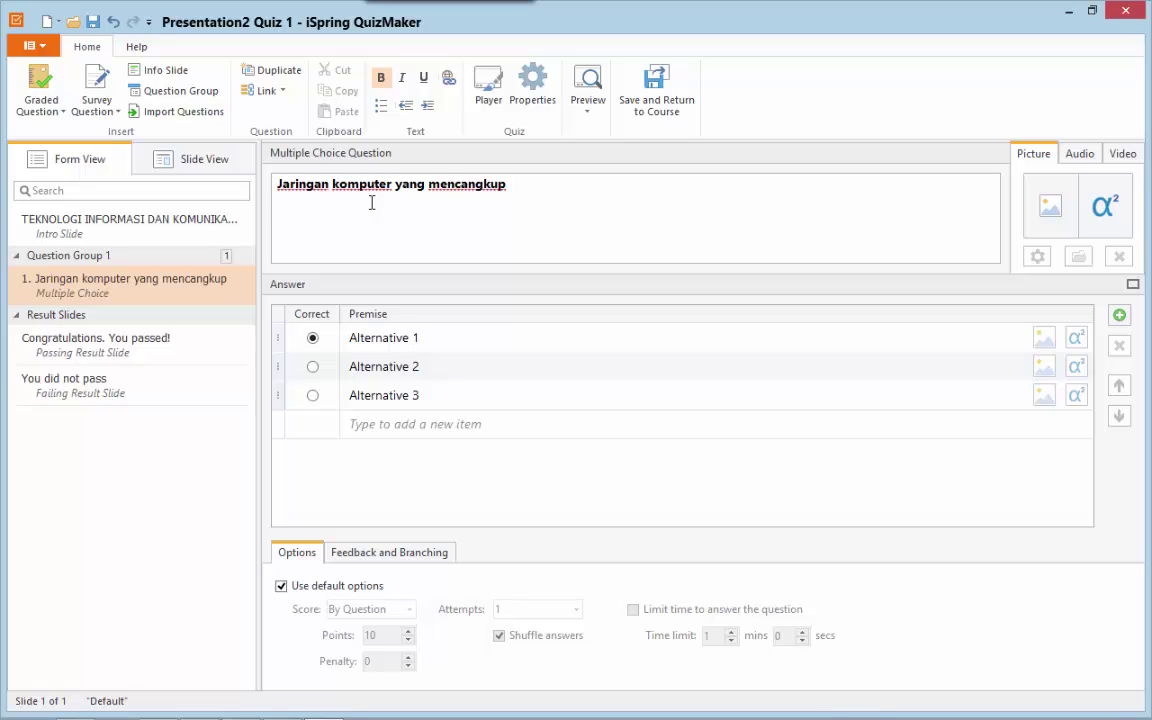
{"action": "key", "text": "BackSpace"}
{"action": "key", "text": "BackSpace"}
{"action": "key", "text": "BackSpace"}
{"action": "key", "text": "BackSpace"}
{"action": "key", "text": "BackSpace"}
{"action": "type", "text": "kup area yang"}
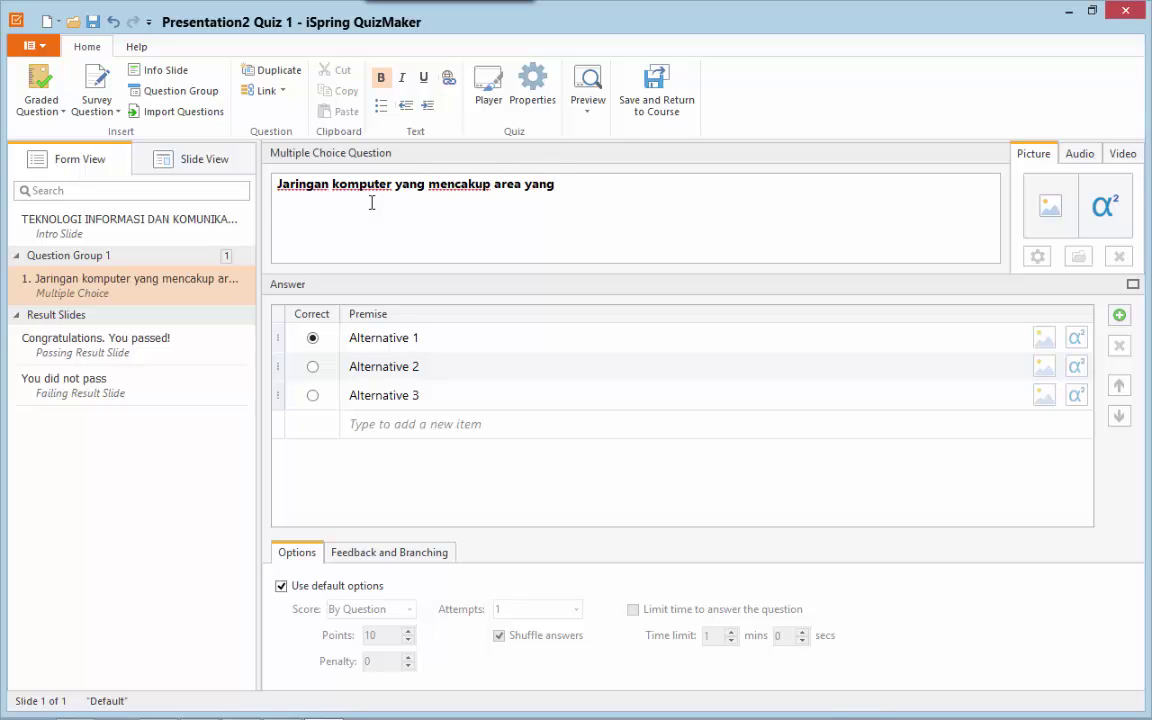
{"action": "type", "text": " luas dari segi"}
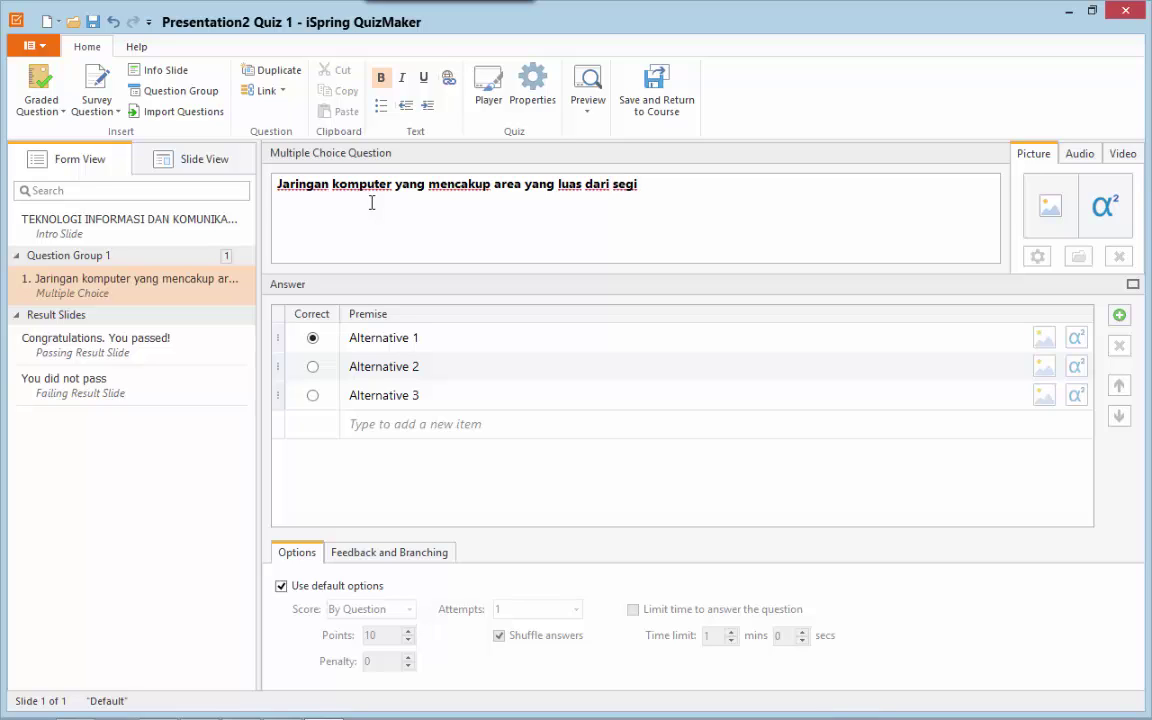
{"action": "type", "text": " geografis dalah"}
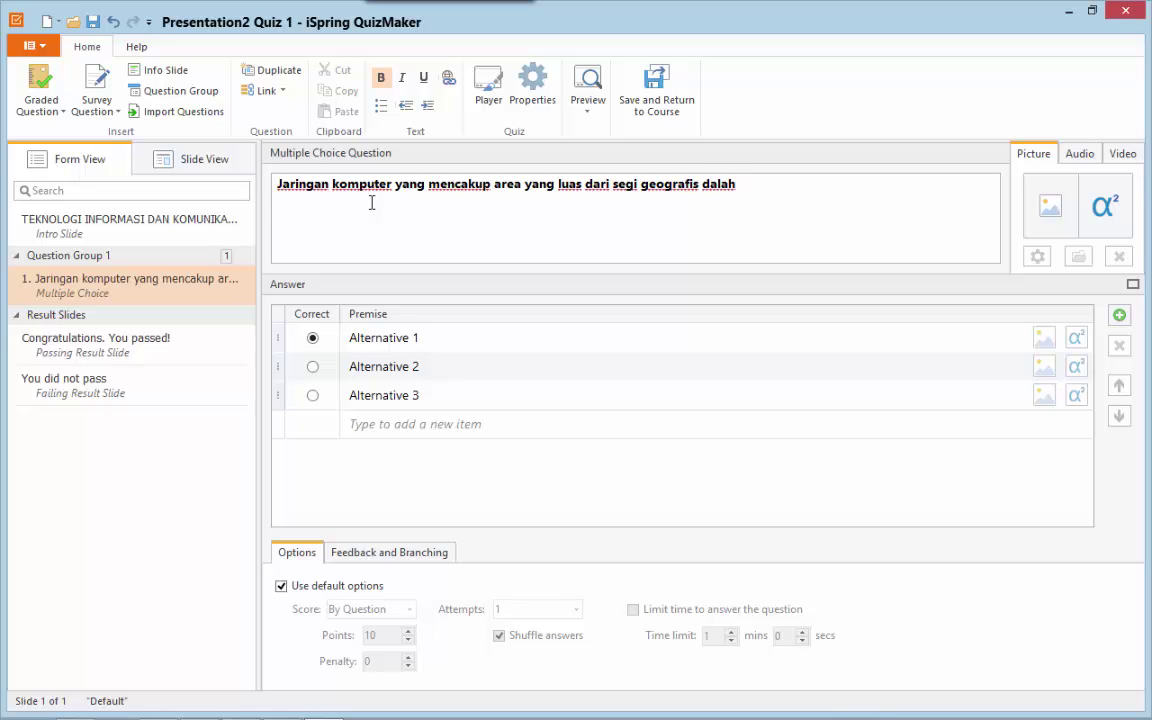
{"action": "key", "text": "BackSpace"}
{"action": "key", "text": "BackSpace"}
{"action": "key", "text": "BackSpace"}
{"action": "key", "text": "BackSpace"}
{"action": "key", "text": "BackSpace"}
{"action": "key", "text": "BackSpace"}
{"action": "type", "text": "adalah..."}
Replace the first question's three placeholder answers with "LAN", "WAN" and "MAN".
{"action": "left_click", "coordinate": [366, 338]}
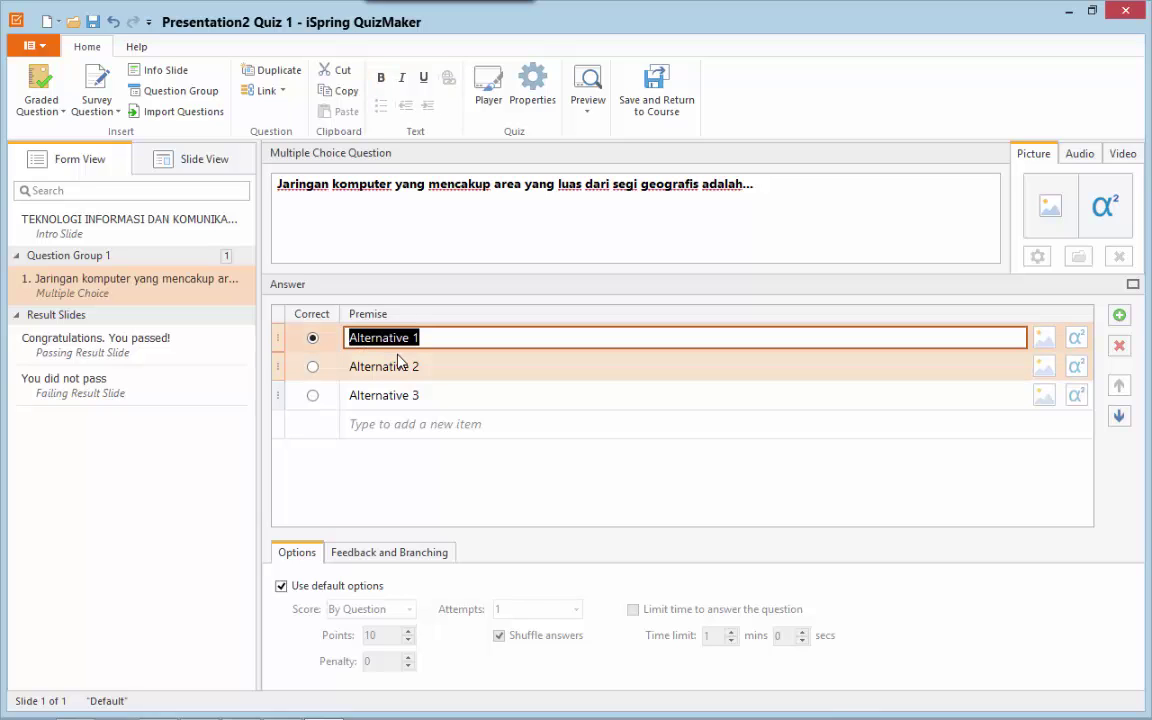
{"action": "type", "text": "LAN"}
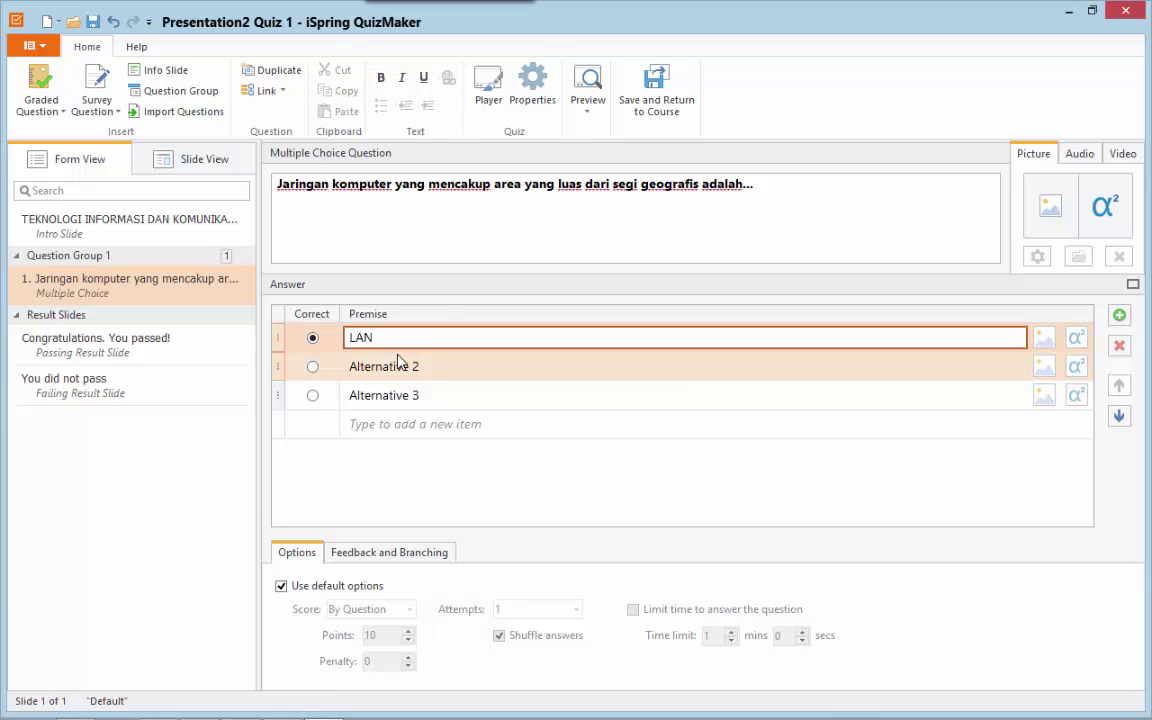
{"action": "left_click", "coordinate": [398, 366]}
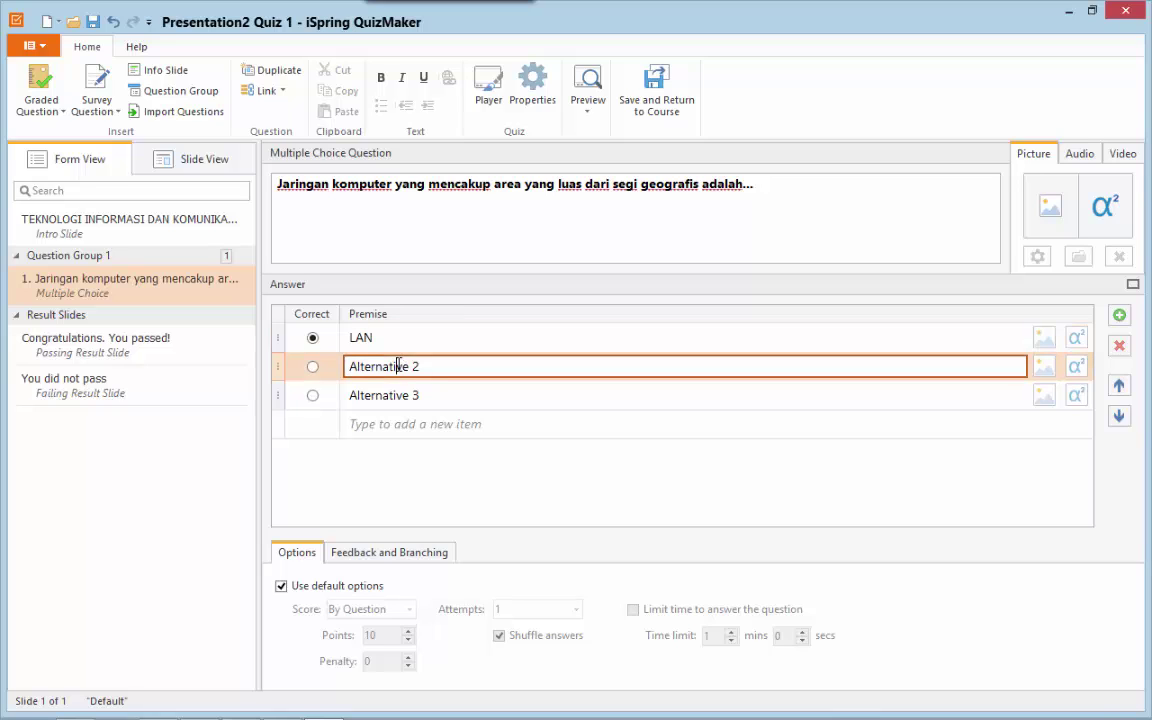
{"action": "key", "text": "ctrl+a"}
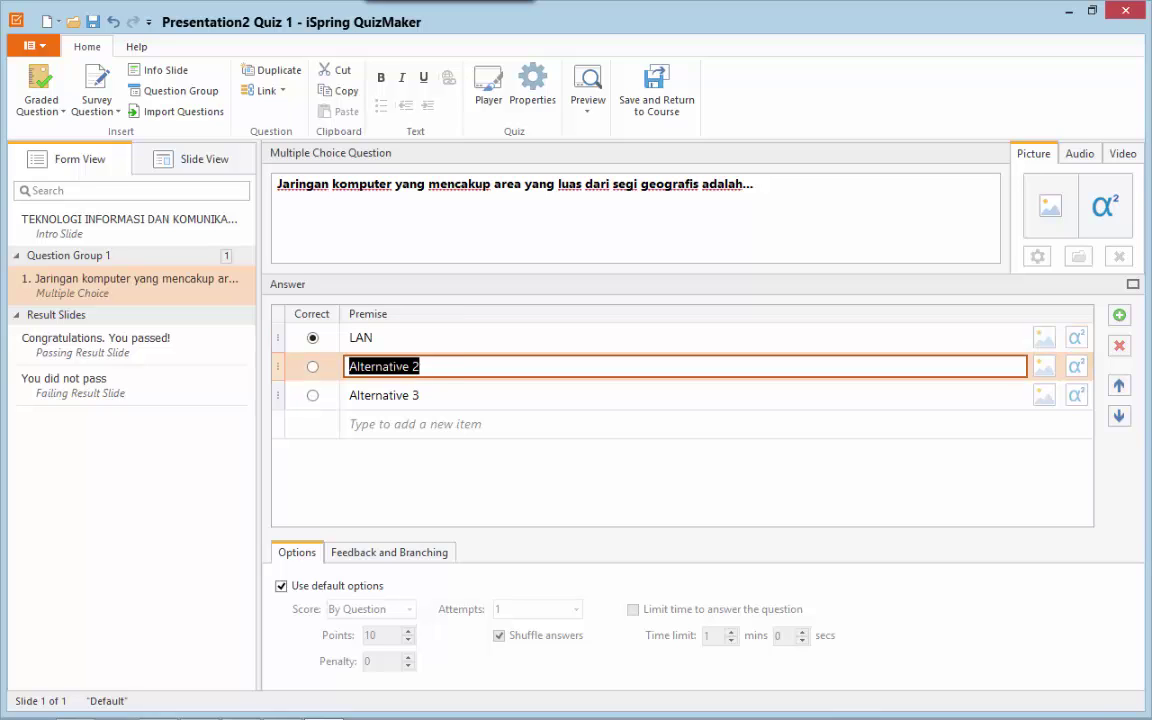
{"action": "type", "text": "WAN"}
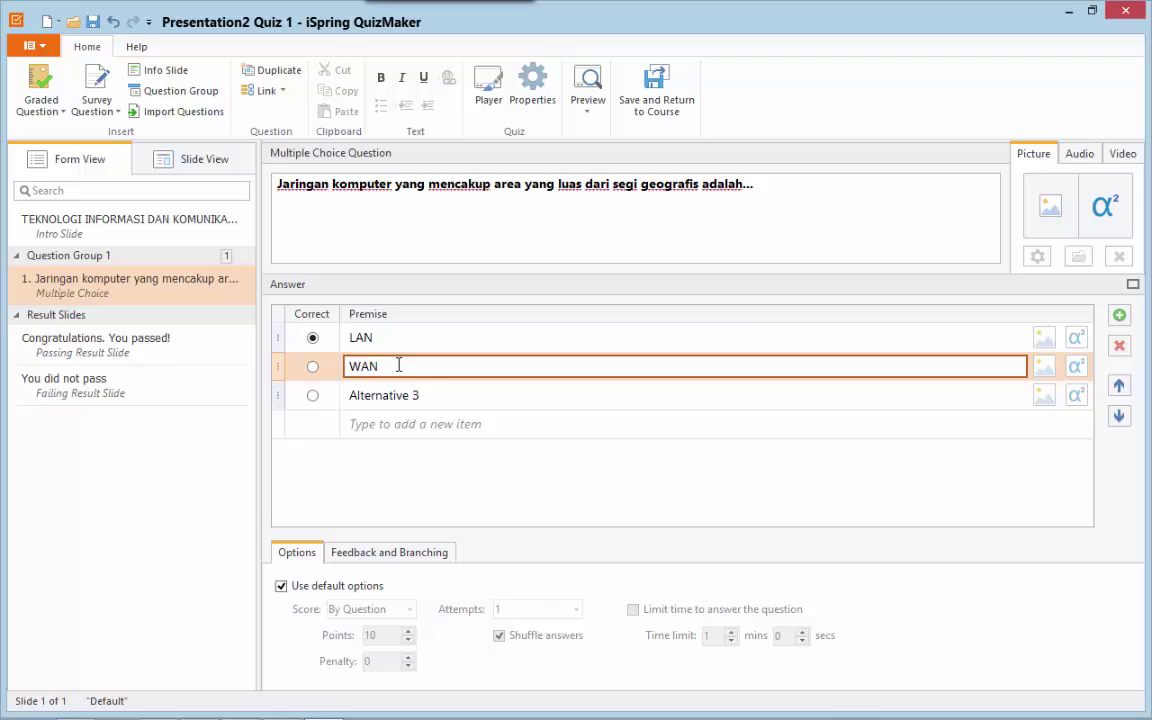
{"action": "left_click", "coordinate": [441, 394]}
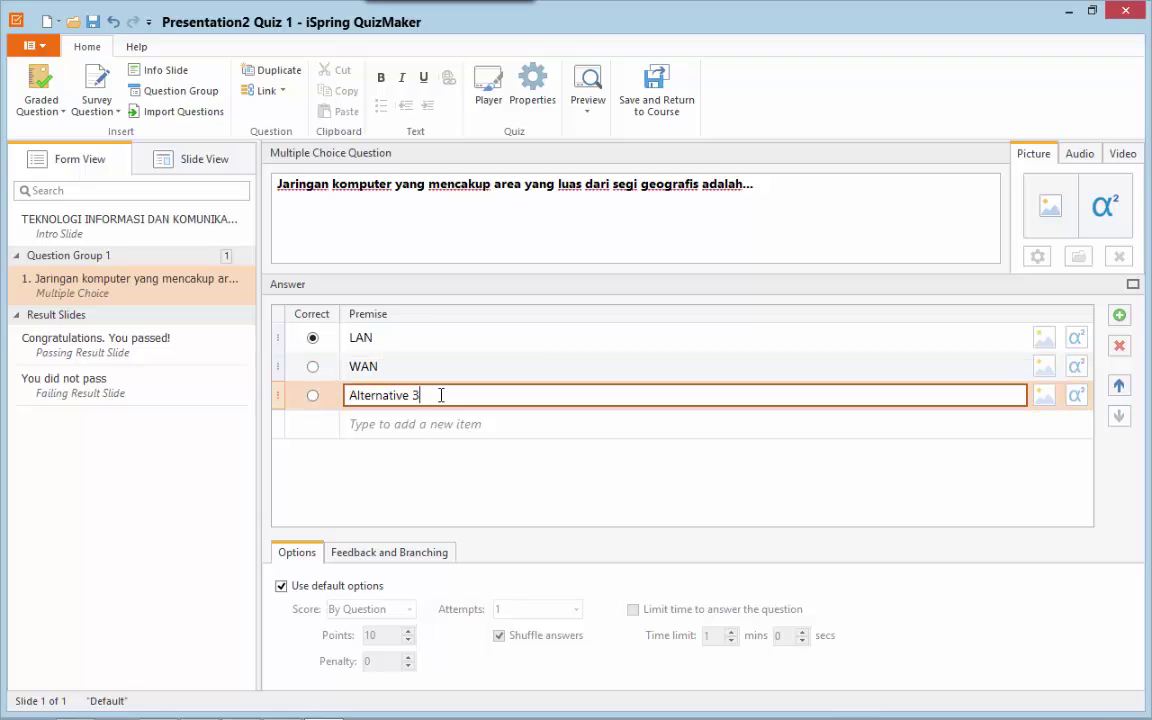
{"action": "key", "text": "ctrl+a"}
{"action": "type", "text": "MAN"}
{"action": "key", "text": "Return"}
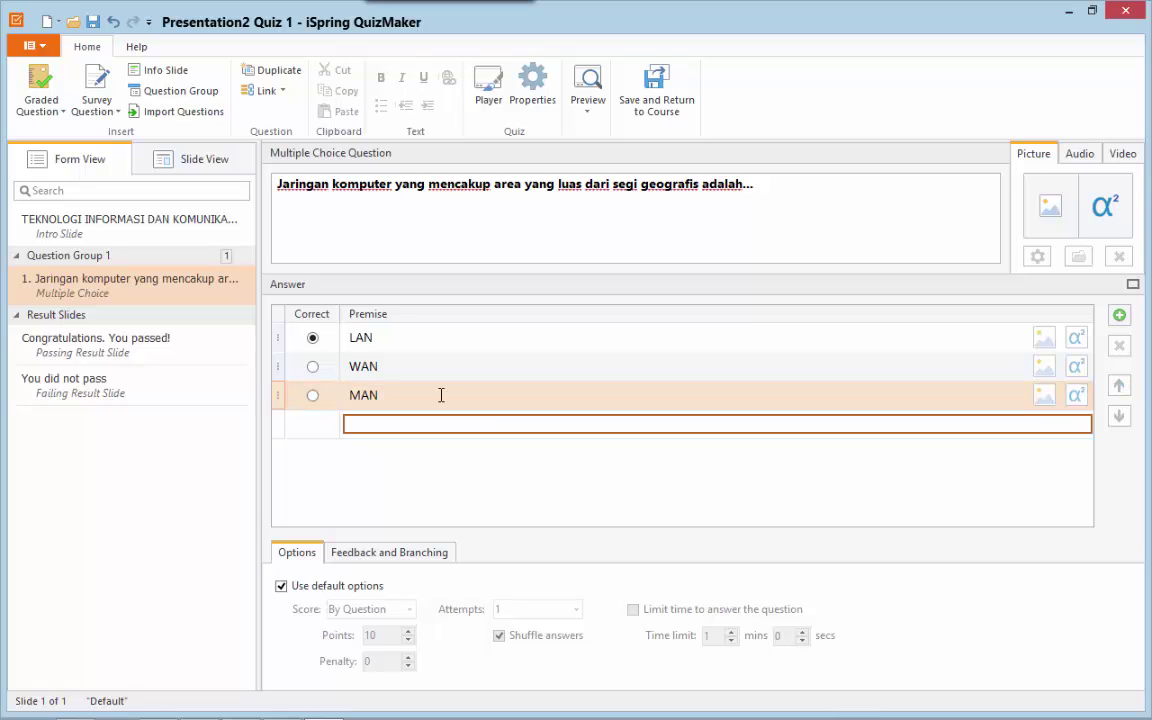
Add "INTERNET" and "TELKOM" as the fourth and fifth answers and mark WAN as the correct one.
{"action": "type", "text": "i"}
{"action": "key", "text": "BackSpace"}
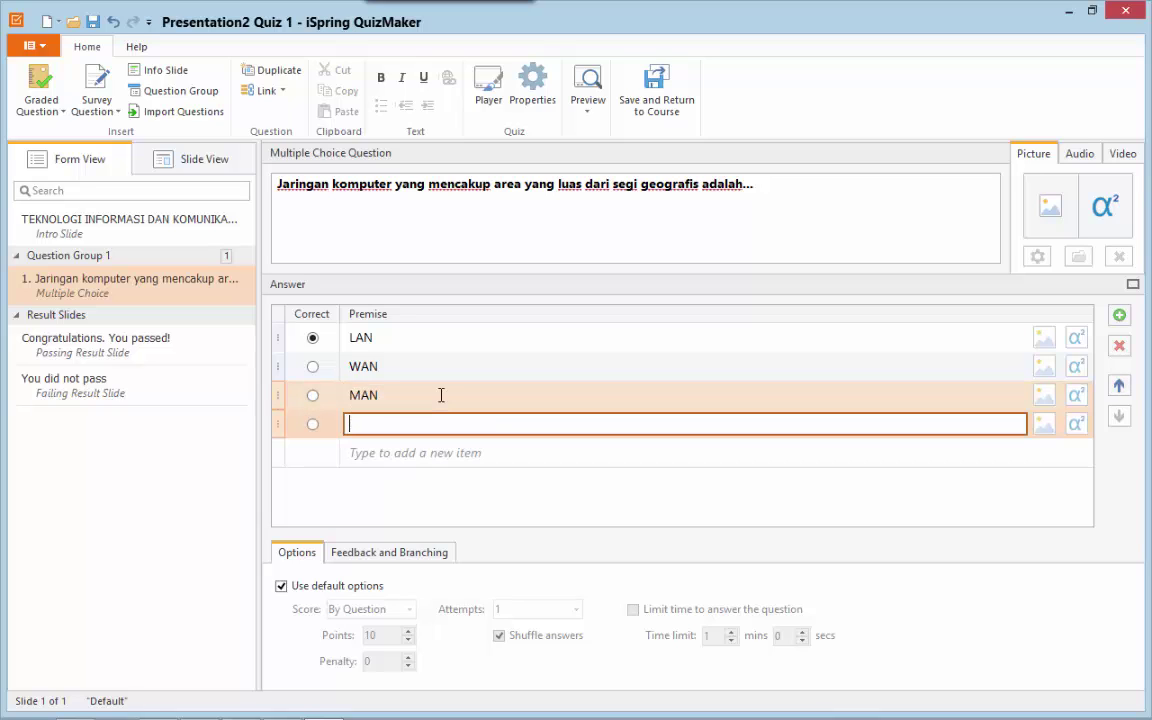
{"action": "type", "text": "INTERNET"}
{"action": "key", "text": "Return"}
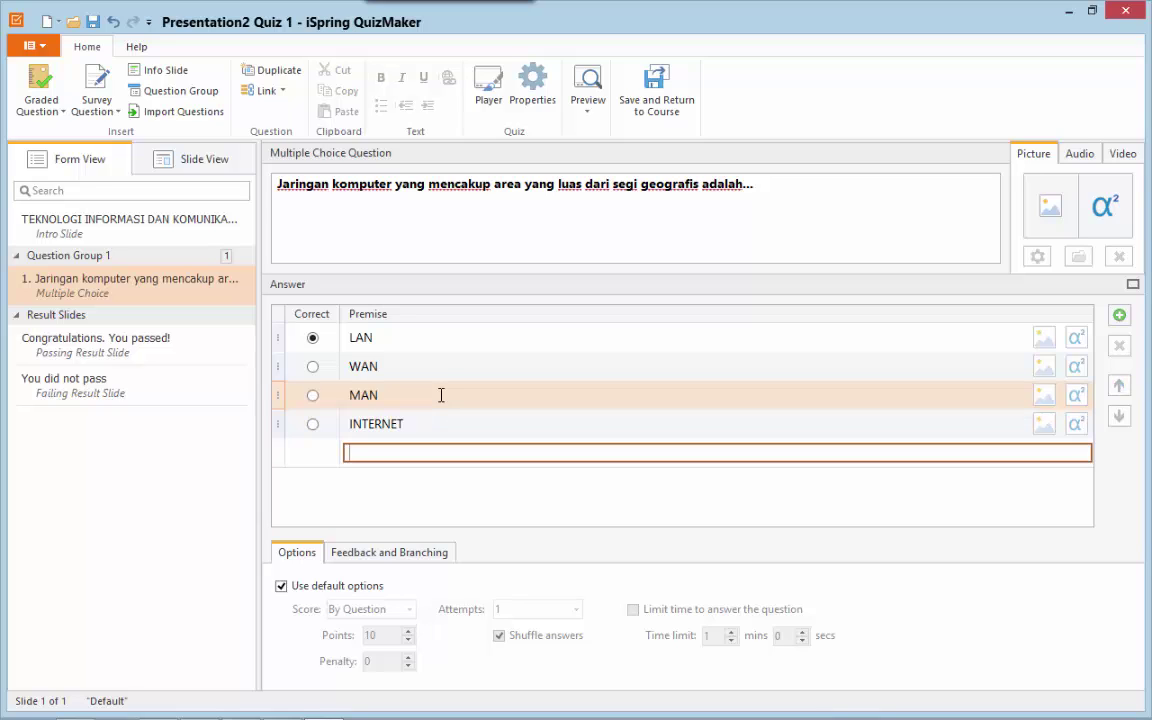
{"action": "type", "text": "TELKOM"}
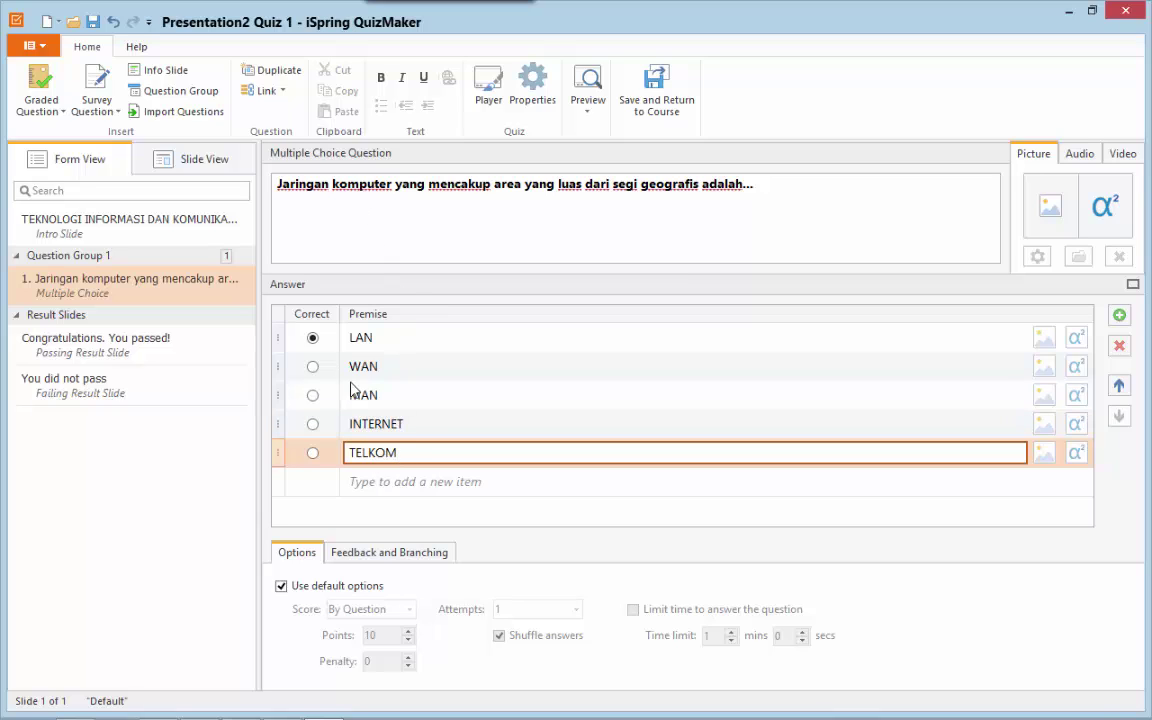
{"action": "left_click", "coordinate": [313, 367]}
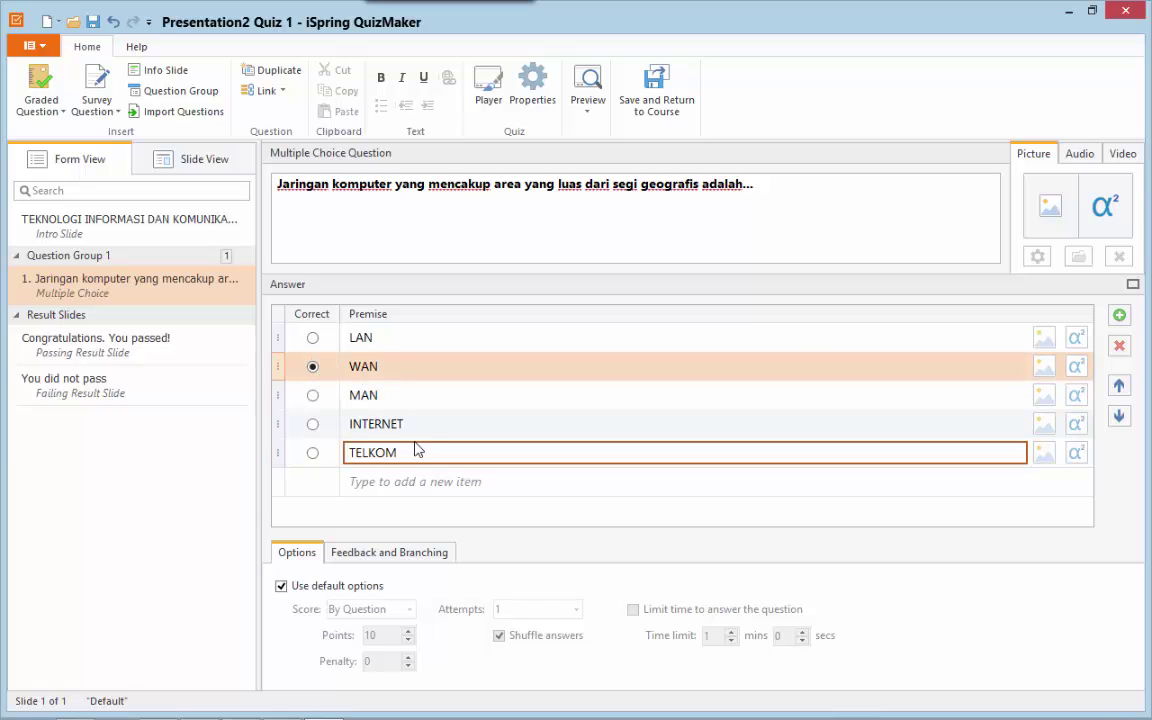
{"action": "left_click", "coordinate": [305, 453]}
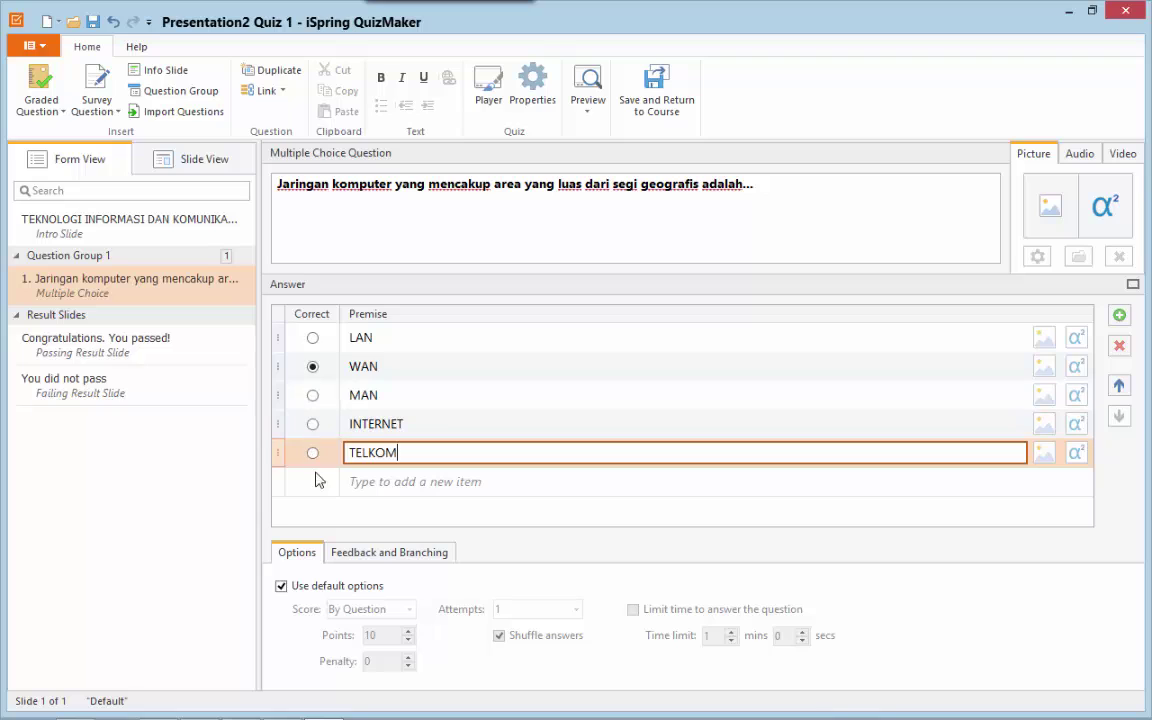
Turn off the default options for the first question and set its points to 50.
{"action": "left_click", "coordinate": [282, 587]}
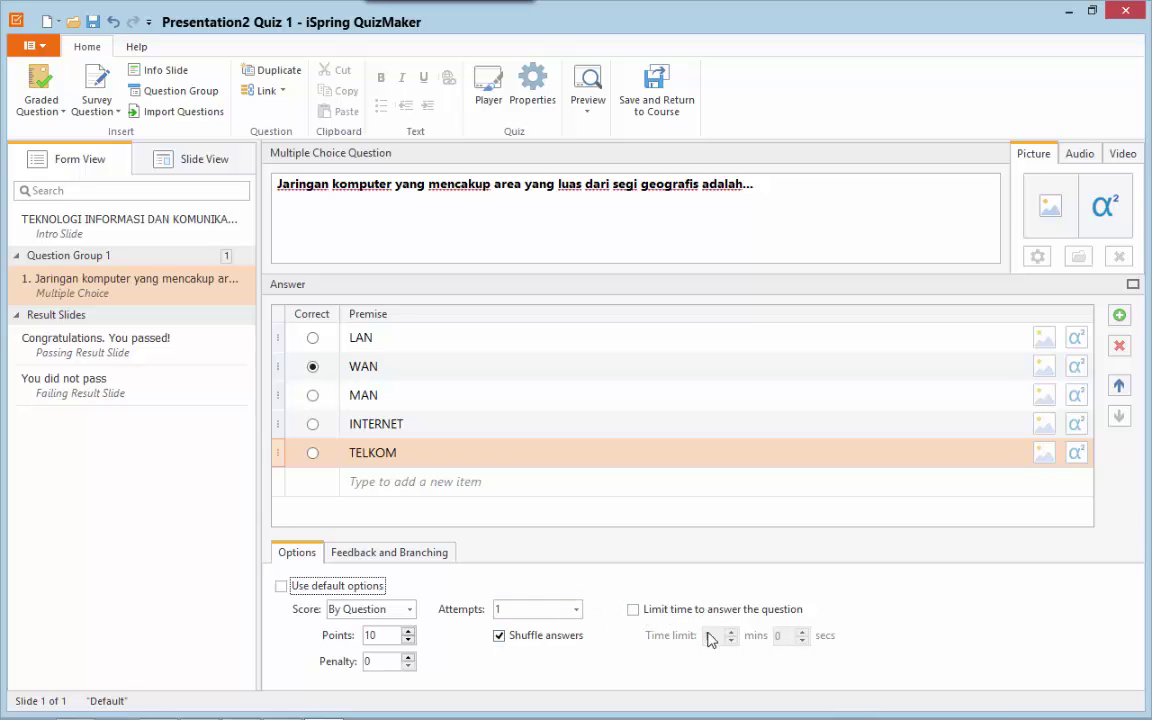
{"action": "left_click_drag", "start_coordinate": [379, 637], "coordinate": [358, 639]}
{"action": "left_click", "coordinate": [359, 639]}
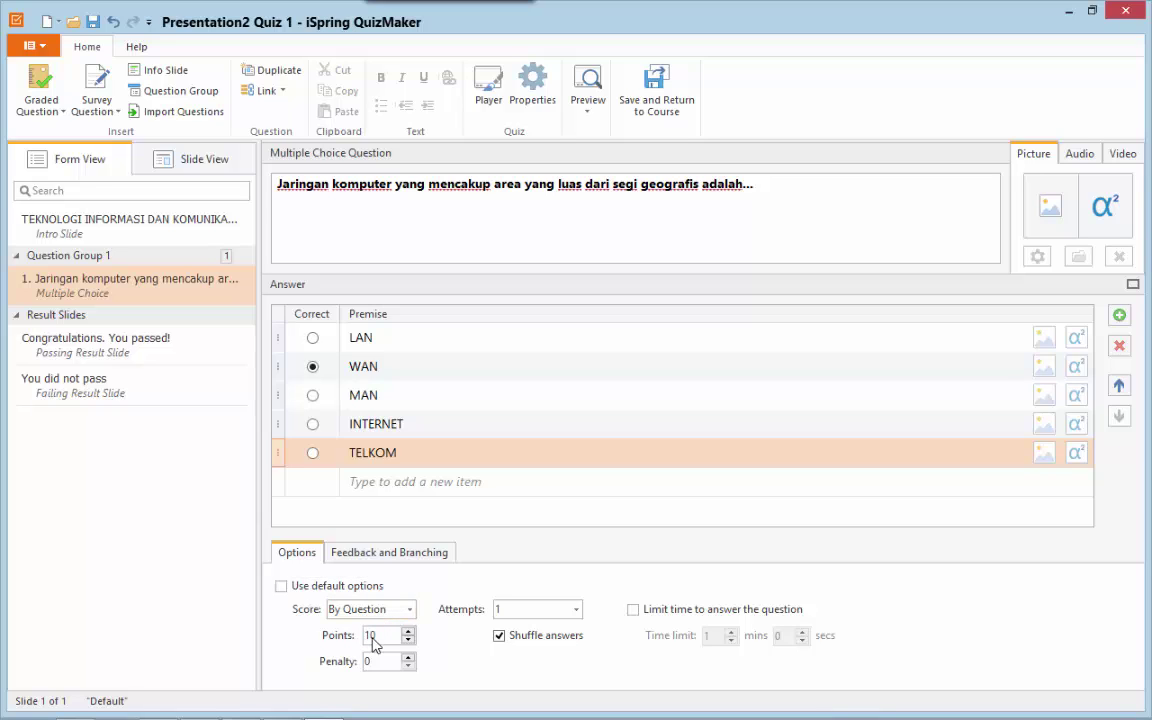
{"action": "double_click", "coordinate": [386, 637]}
{"action": "type", "text": "5"}
{"action": "left_click", "coordinate": [312, 367]}
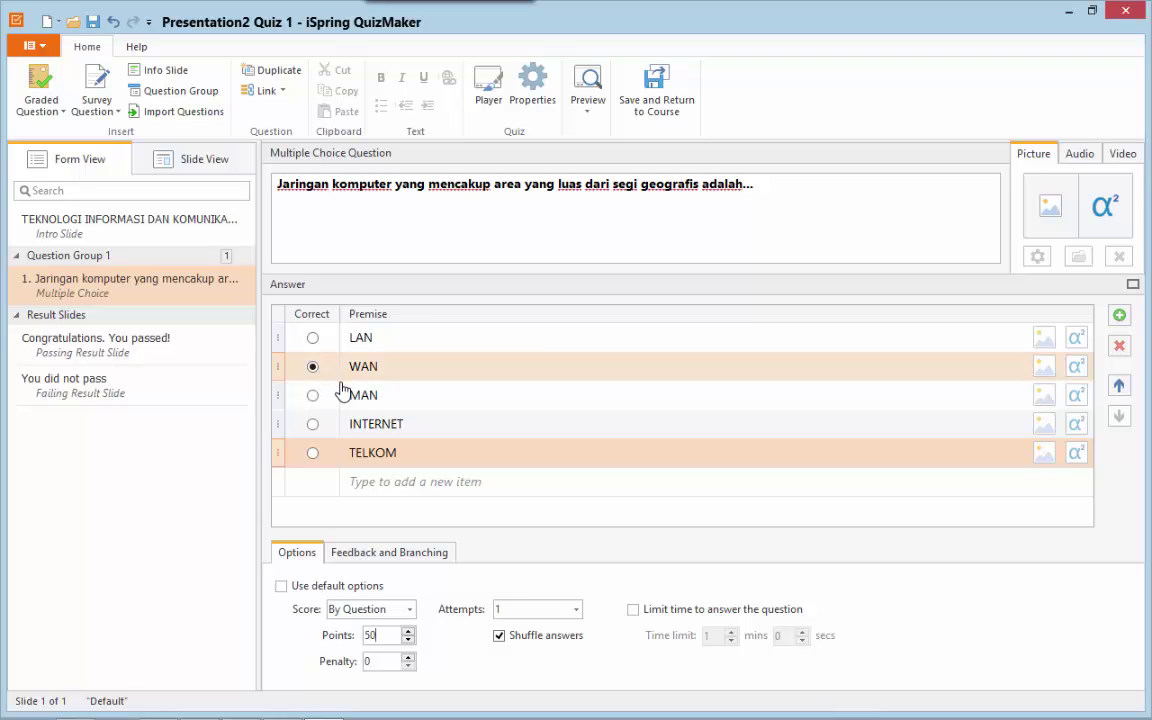
Set the first question's feedback to "JAWABAN BENAR" for correct and "JAWABAN SALAH" for incorrect answers.
{"action": "left_click", "coordinate": [388, 556]}
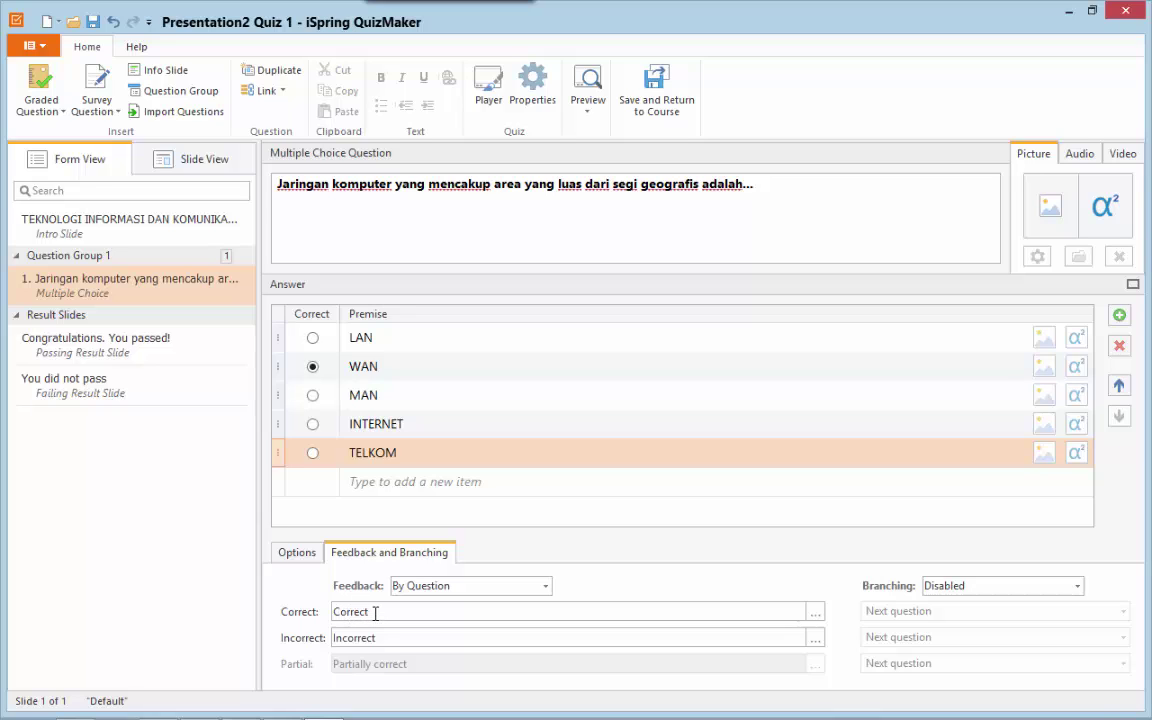
{"action": "left_click", "coordinate": [337, 639]}
{"action": "double_click", "coordinate": [331, 612]}
{"action": "left_click", "coordinate": [331, 613]}
{"action": "left_click_drag", "start_coordinate": [378, 610], "coordinate": [329, 611]}
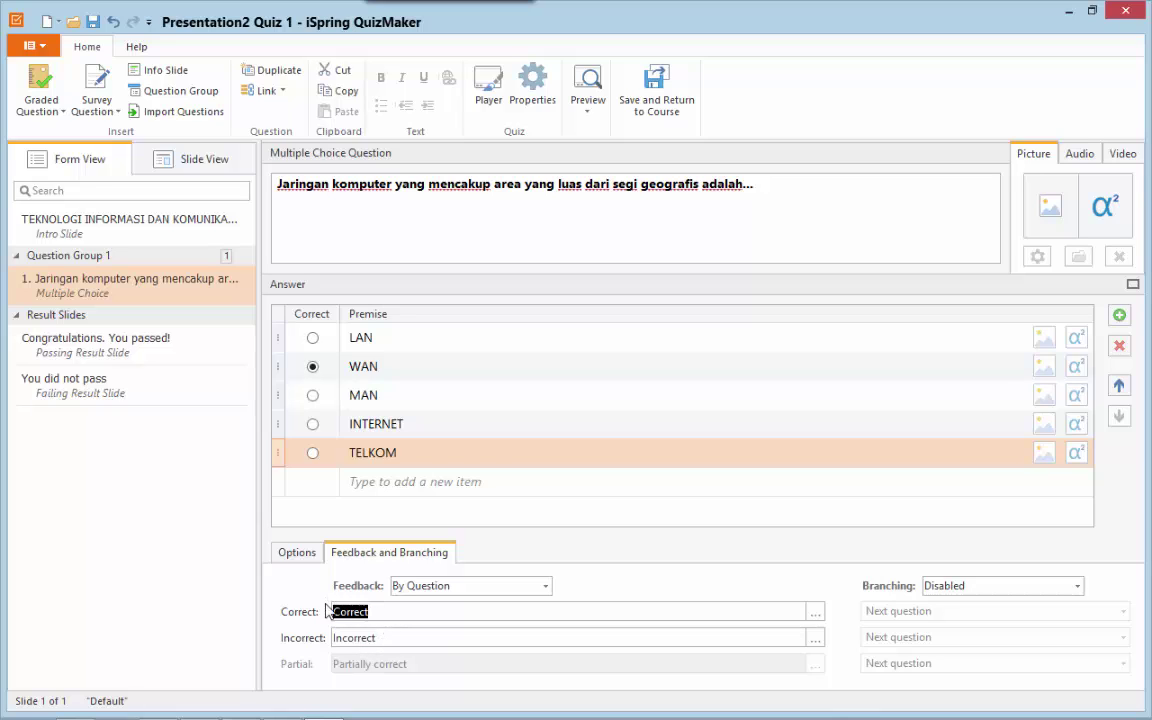
{"action": "left_click", "coordinate": [328, 611]}
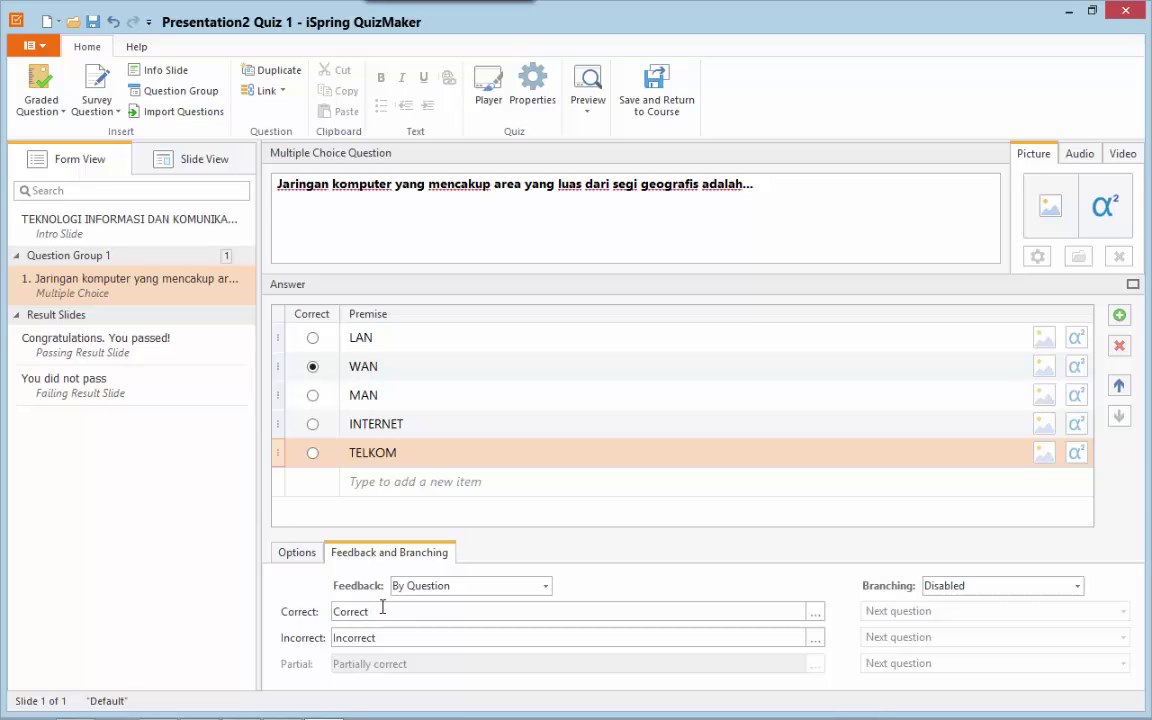
{"action": "left_click", "coordinate": [382, 607]}
{"action": "key", "text": "BackSpace"}
{"action": "key", "text": "BackSpace"}
{"action": "key", "text": "BackSpace"}
{"action": "key", "text": "BackSpace"}
{"action": "key", "text": "BackSpace"}
{"action": "key", "text": "BackSpace"}
{"action": "key", "text": "BackSpace"}
{"action": "type", "text": "JAWABAN BENA"}
{"action": "key", "text": "BackSpace"}
{"action": "type", "text": "R"}
{"action": "double_click", "coordinate": [376, 640]}
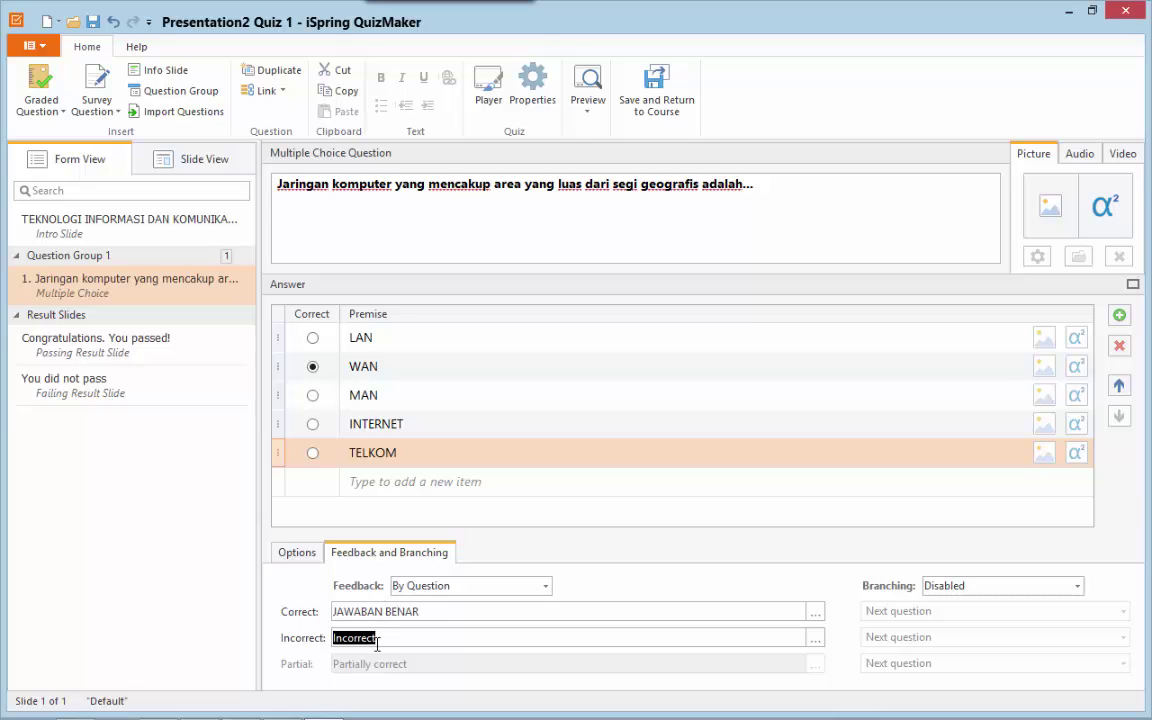
{"action": "type", "text": "JAWABAN SALAH"}
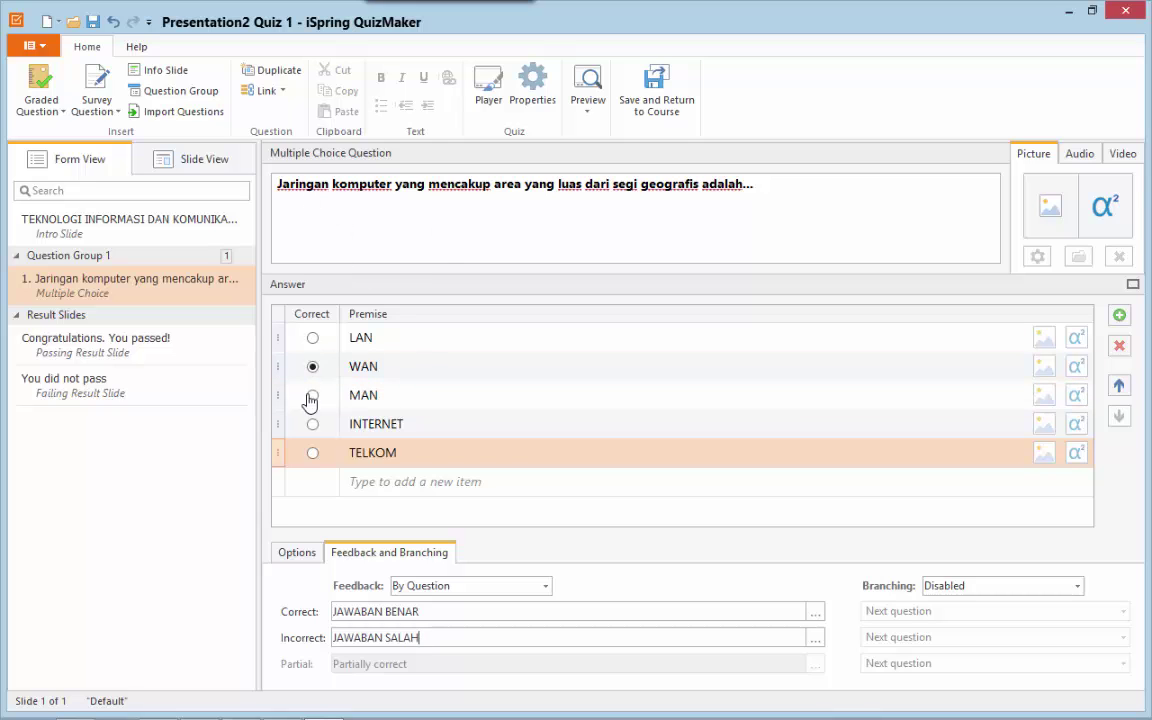
Add a second graded multiple choice question after the first one in Question Group 1.
{"action": "left_click", "coordinate": [228, 300]}
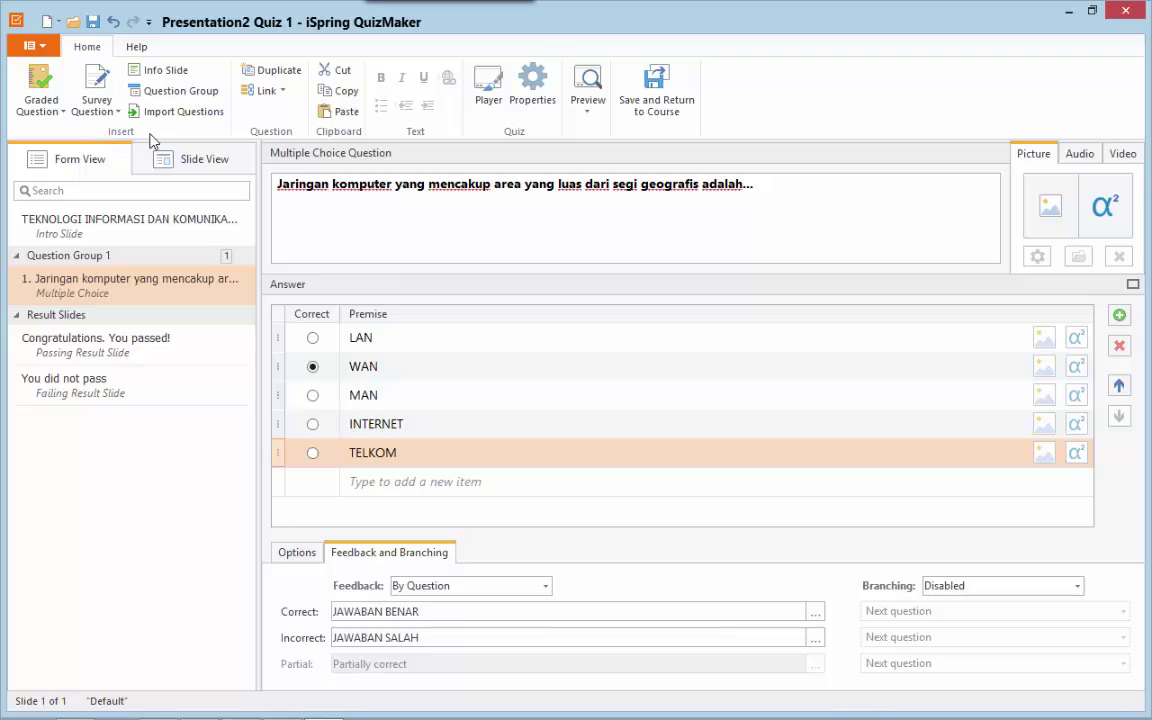
{"action": "right_click", "coordinate": [221, 310]}
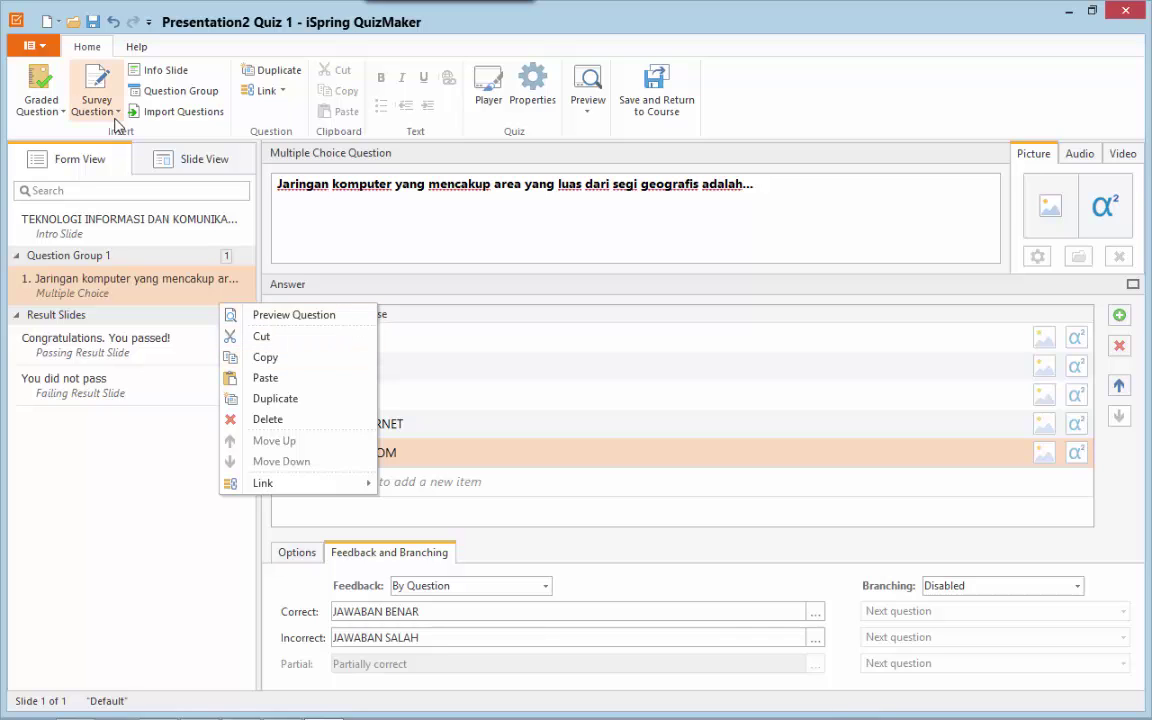
{"action": "left_click", "coordinate": [57, 114]}
{"action": "left_click", "coordinate": [75, 162]}
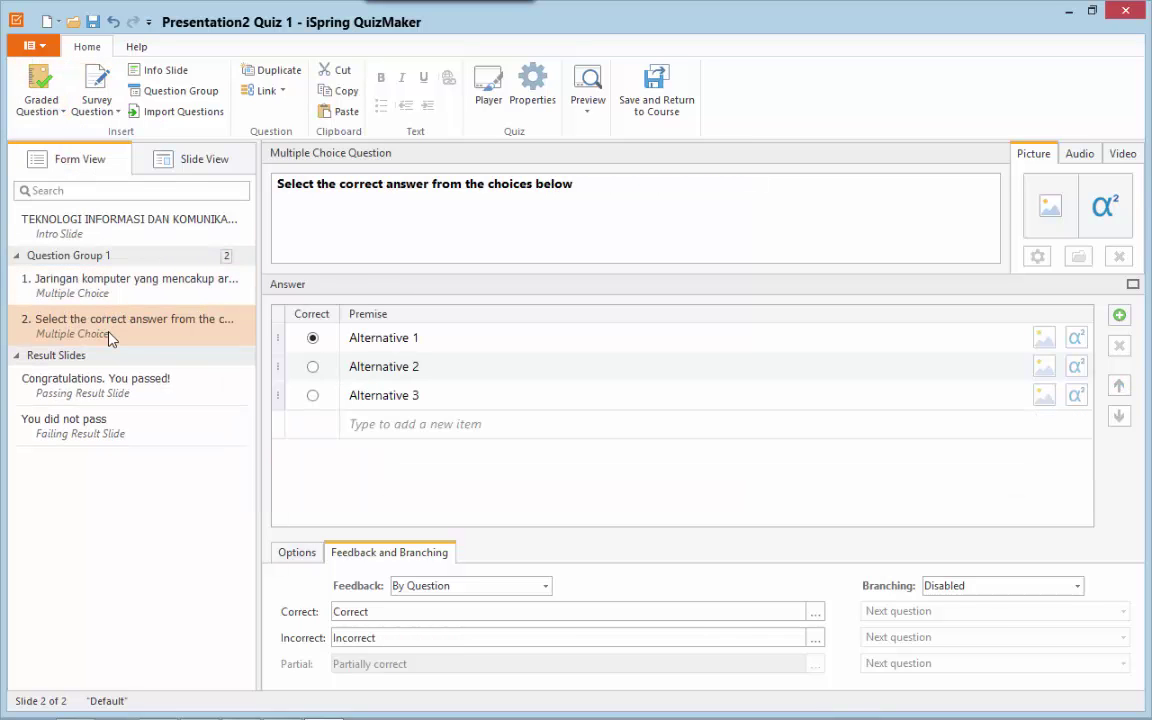
{"action": "left_click", "coordinate": [207, 293]}
{"action": "right_click", "coordinate": [206, 292]}
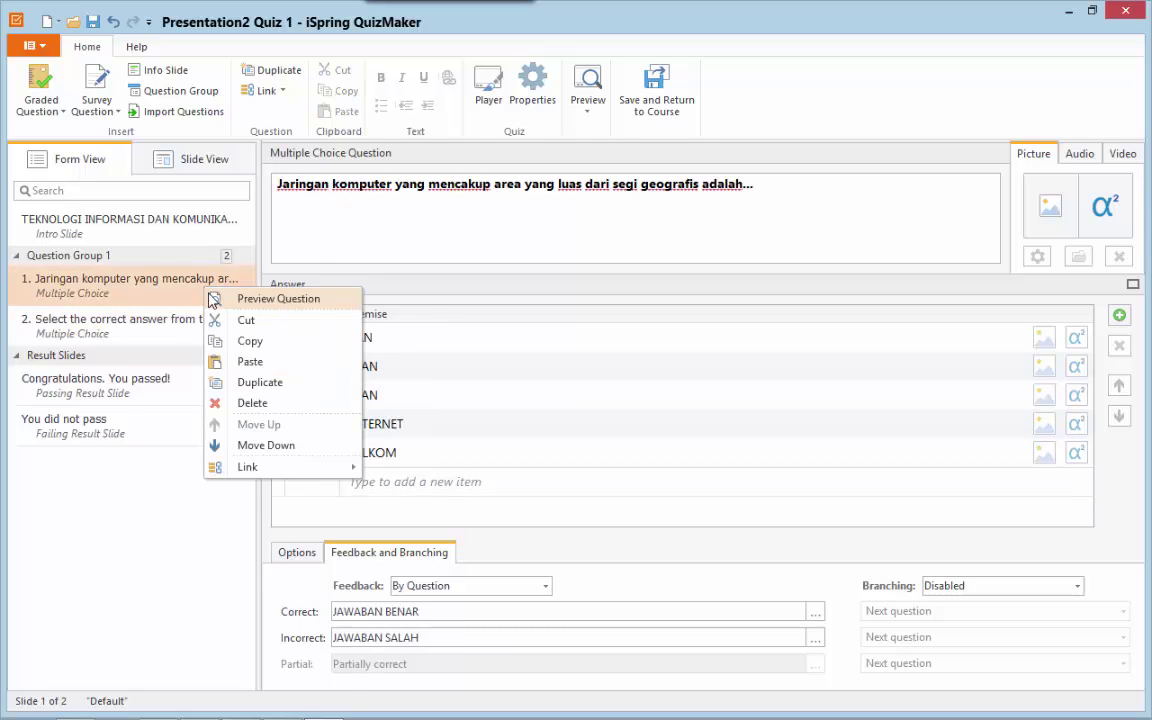
{"action": "left_click", "coordinate": [199, 312]}
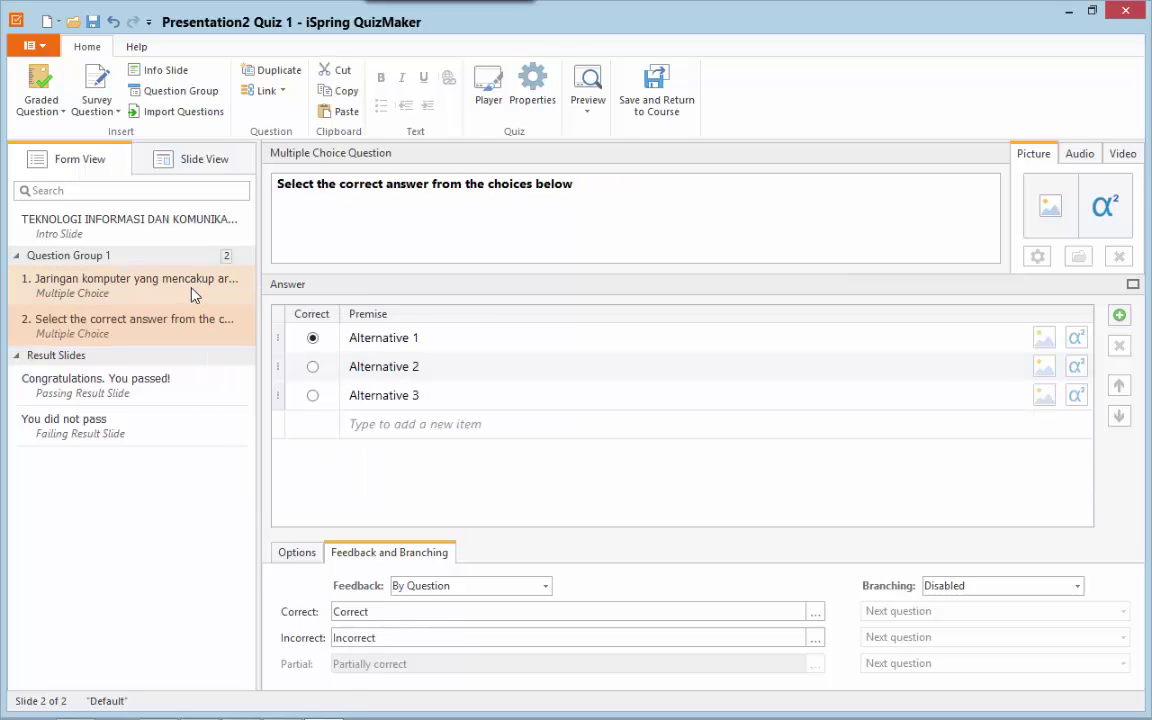
{"action": "left_click", "coordinate": [195, 298]}
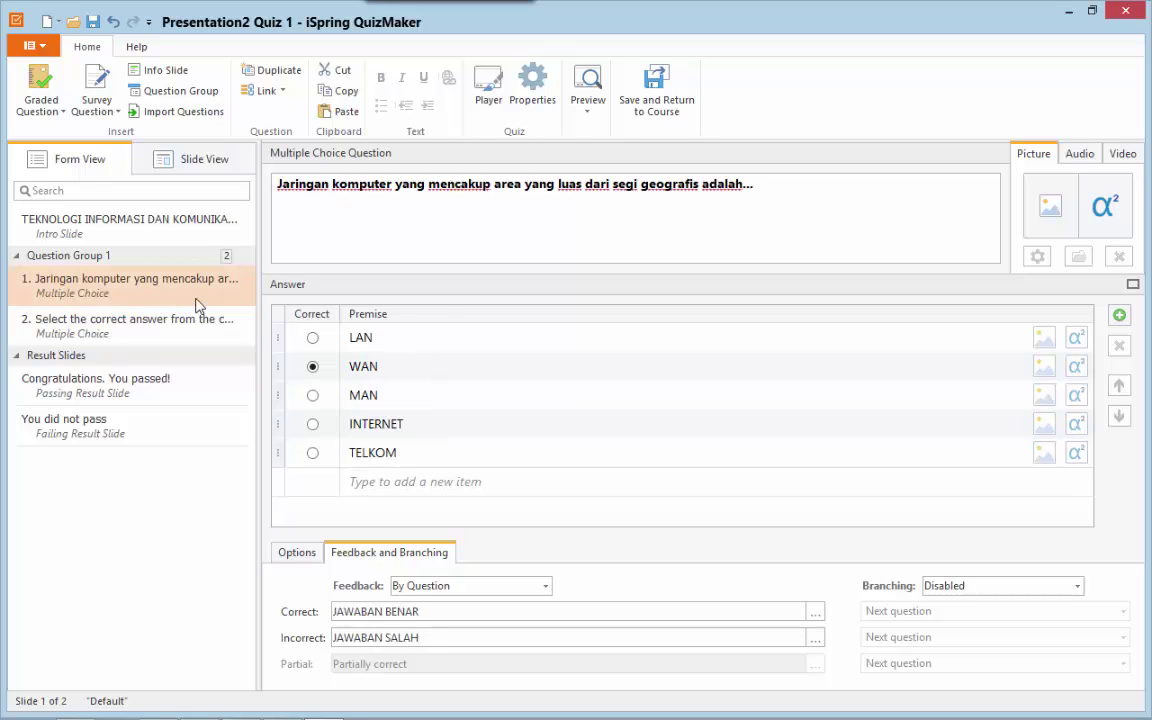
Duplicate the first question and remove "mencakup area yang luas dari segi geografis" from the copy's text.
{"action": "key", "text": "ctrl+d"}
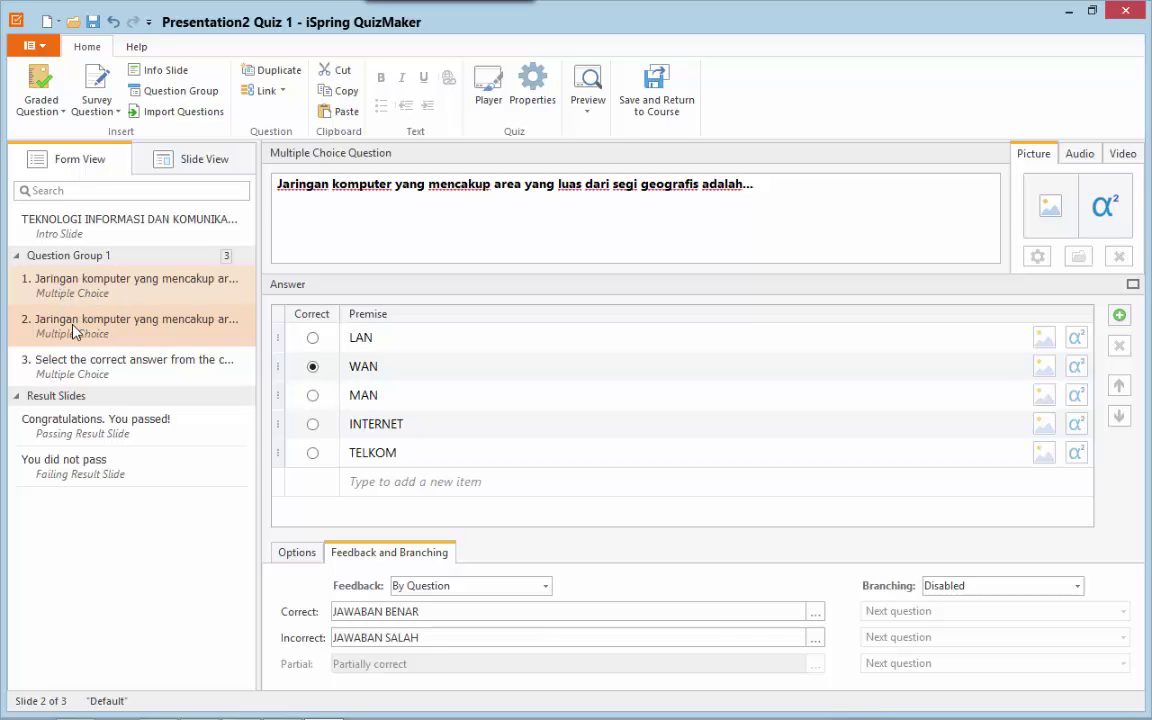
{"action": "left_click", "coordinate": [72, 325]}
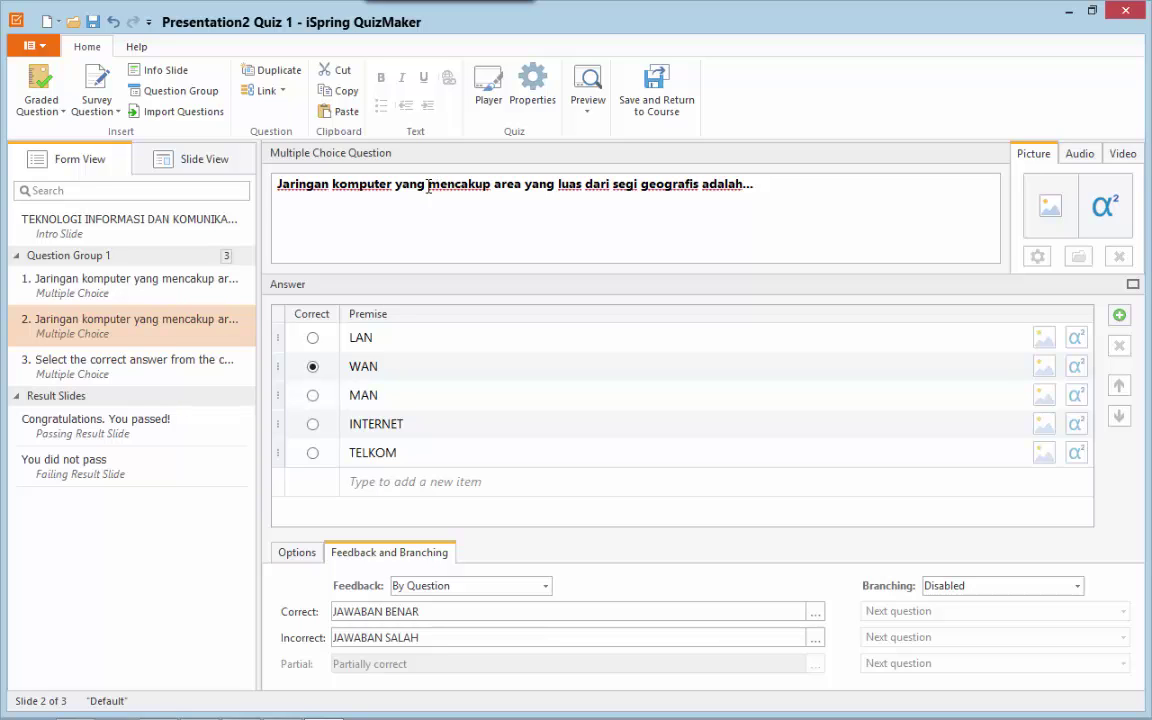
{"action": "left_click", "coordinate": [470, 186]}
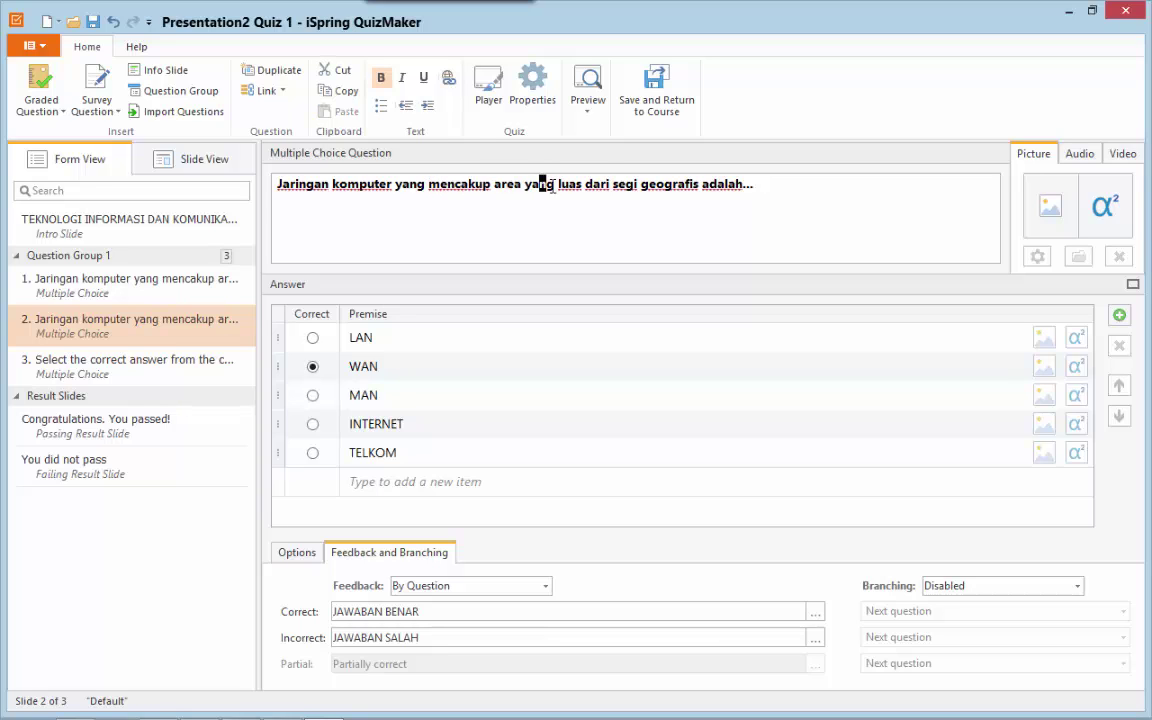
{"action": "double_click", "coordinate": [625, 184]}
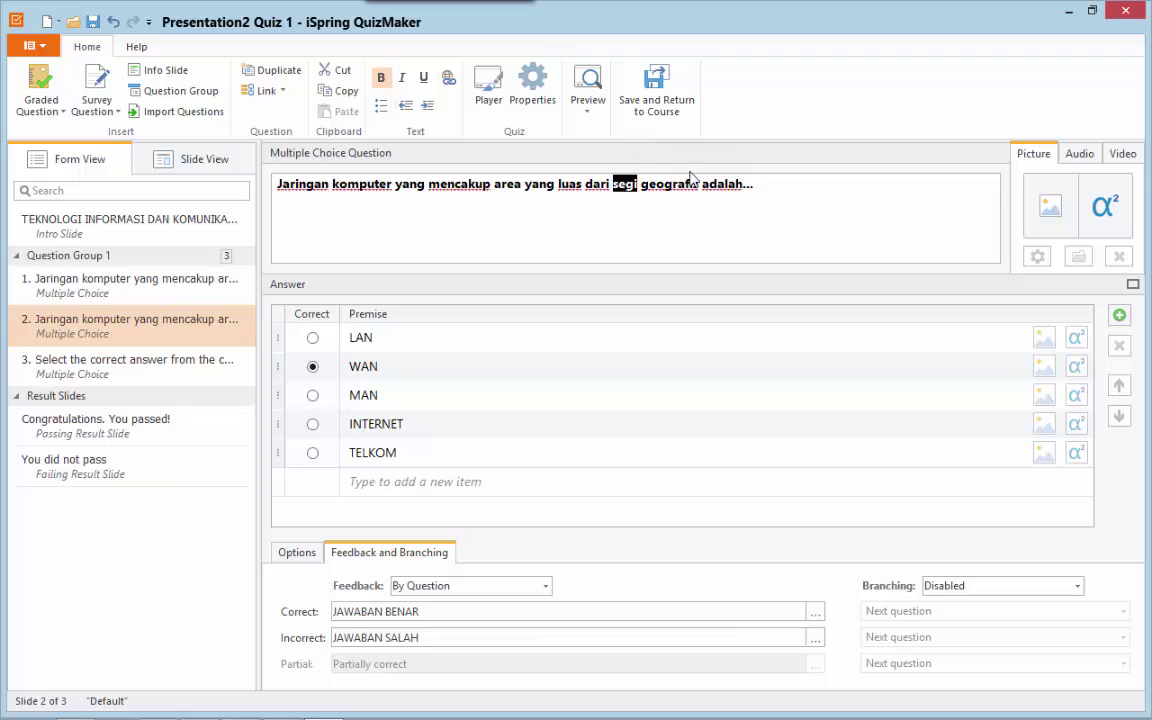
{"action": "left_click_drag", "start_coordinate": [690, 185], "coordinate": [426, 184]}
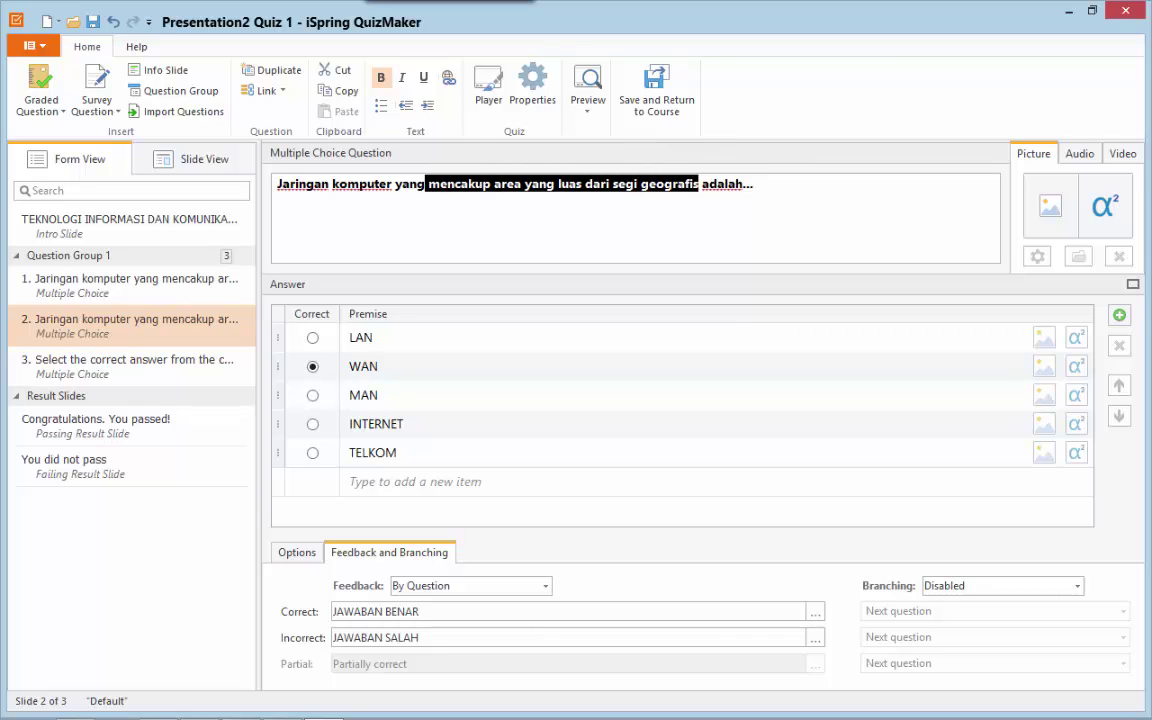
{"action": "key", "text": "BackSpace"}
{"action": "type", "text": "TERDA"}
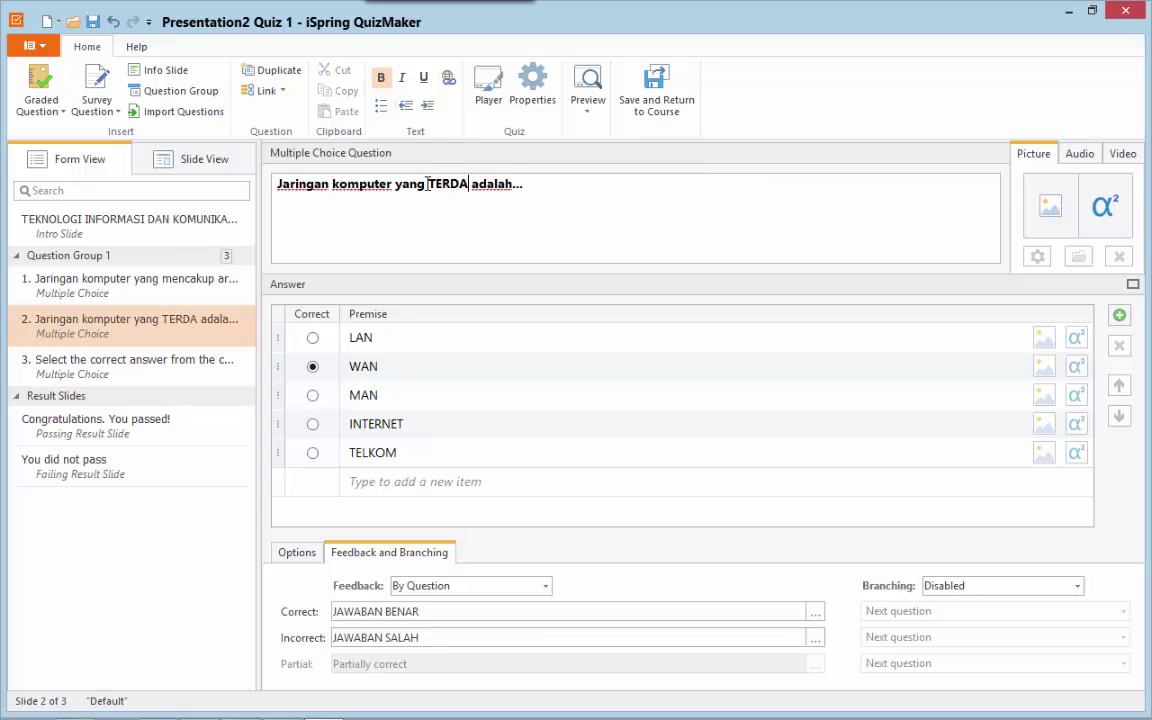
{"action": "key", "text": "BackSpace"}
{"action": "key", "text": "BackSpace"}
{"action": "key", "text": "BackSpace"}
{"action": "key", "text": "BackSpace"}
{"action": "key", "text": "BackSpace"}
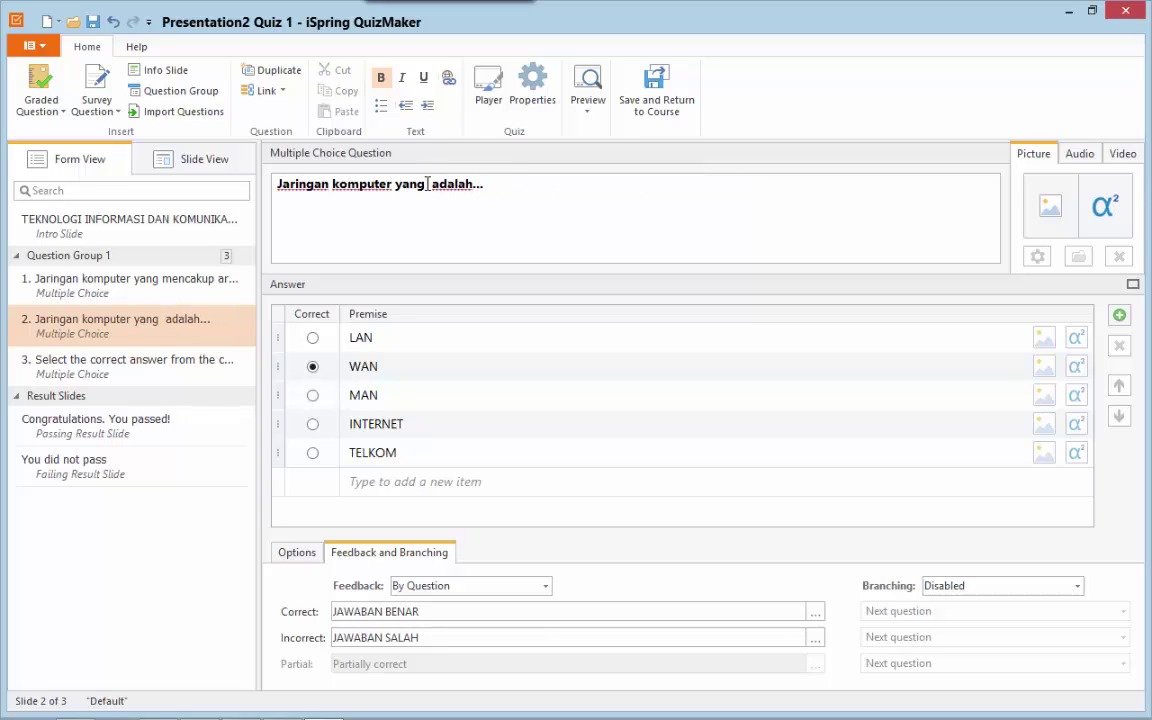
Insert "terdapat dalam sebuah bangunan gedung atau perkantoran" before "adalah..." in the second question and mark LAN as the correct answer.
{"action": "type", "text": "terdapat"}
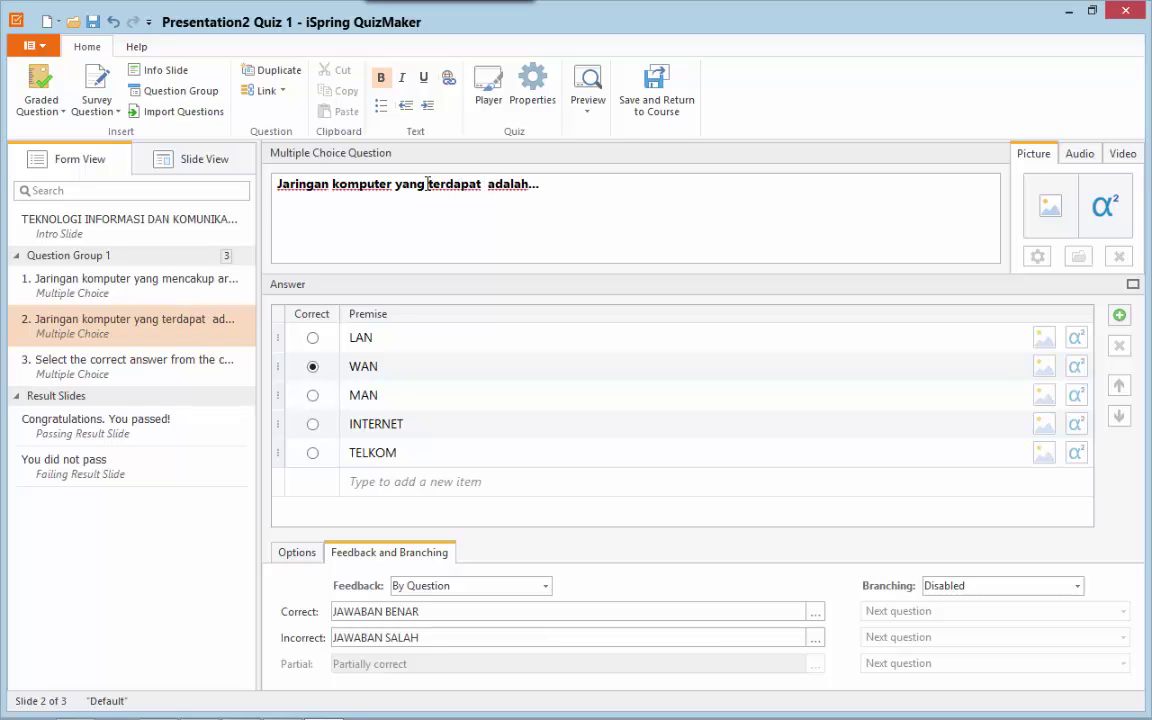
{"action": "type", "text": " dalam s"}
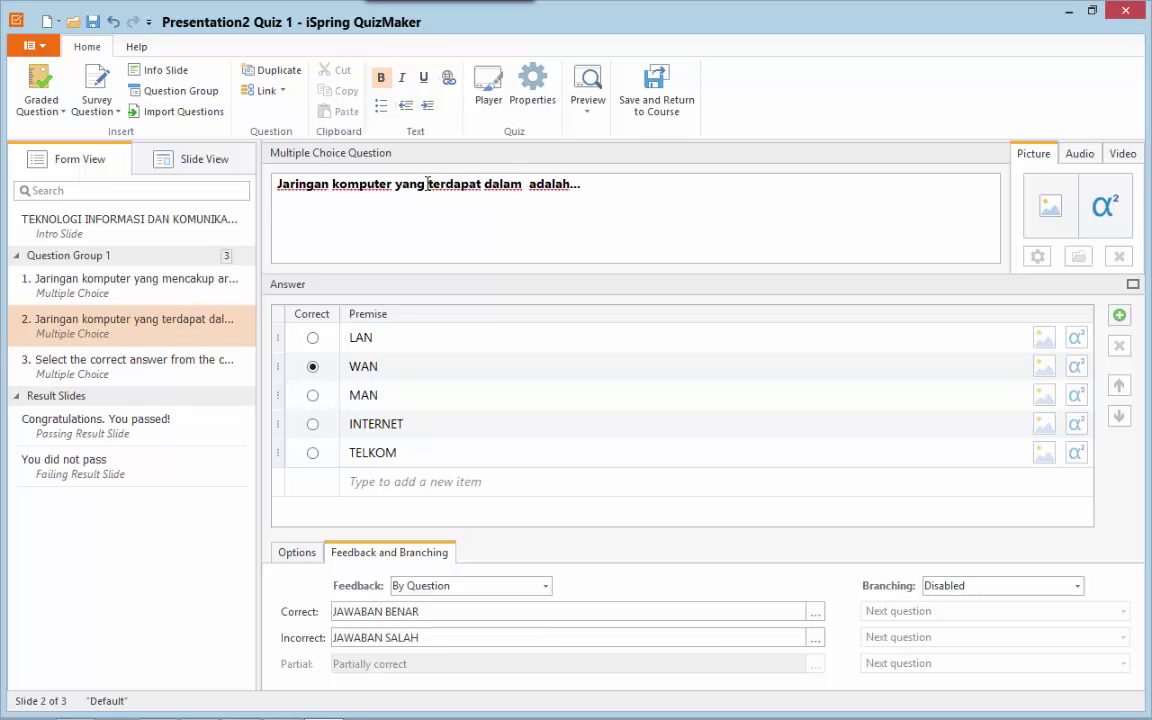
{"action": "type", "text": "ebuah bang"}
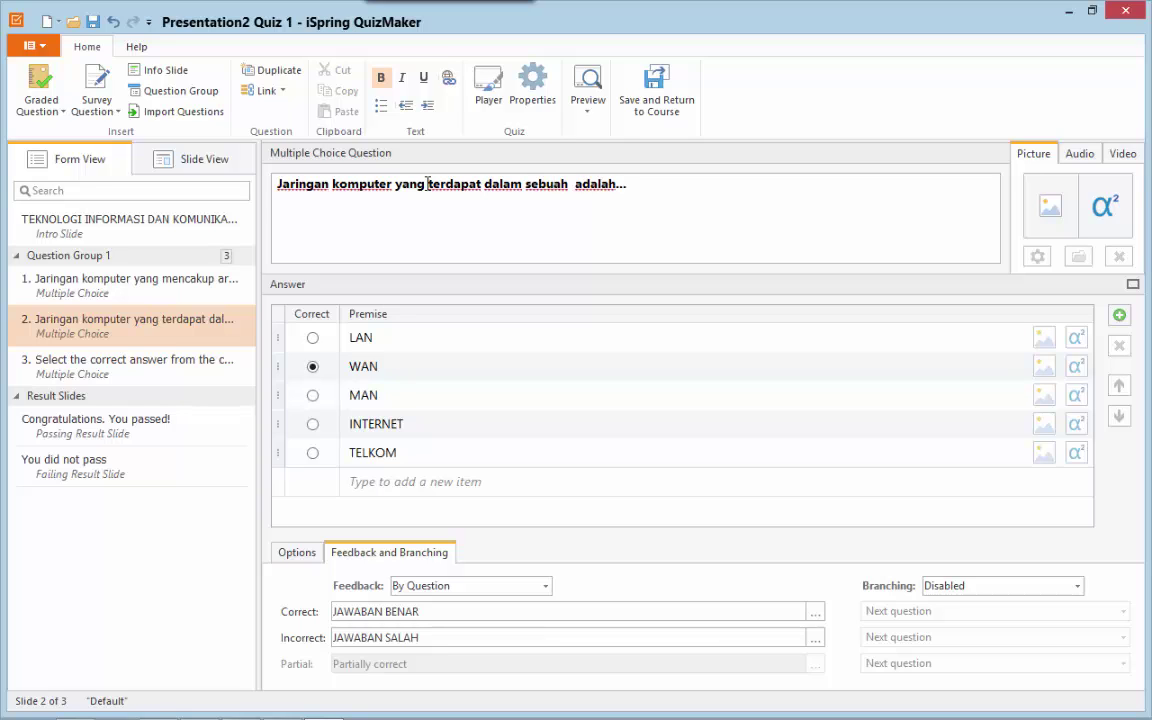
{"action": "type", "text": "unan"}
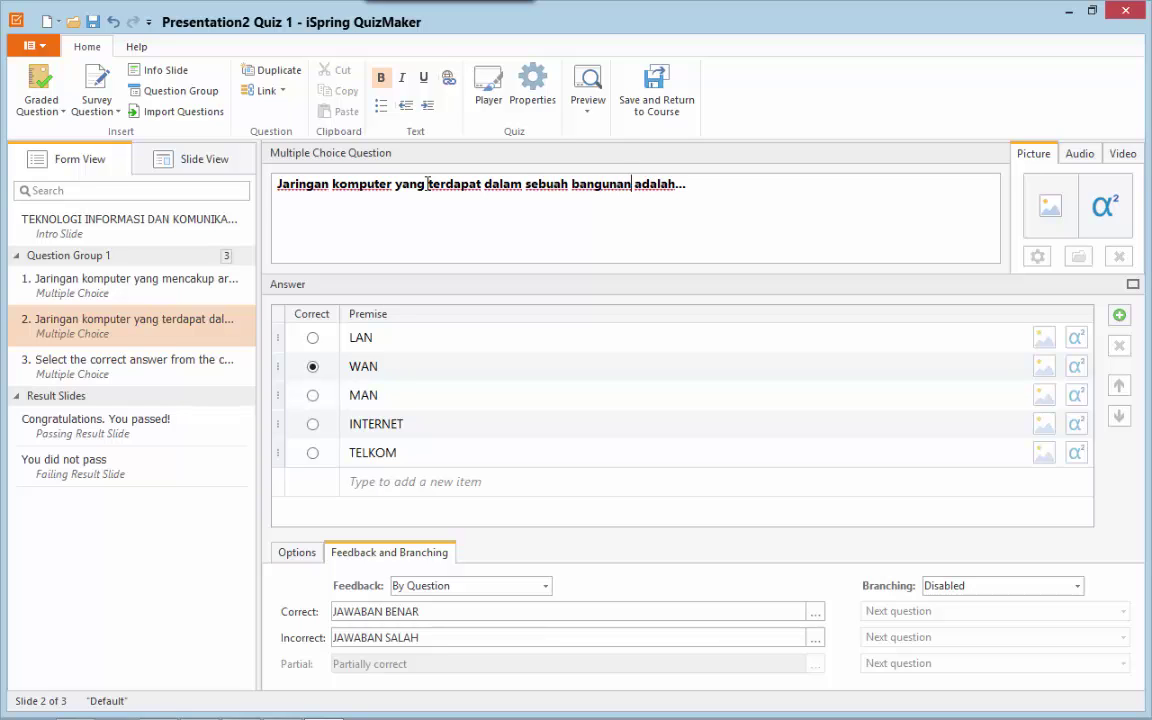
{"action": "type", "text": " gedung"}
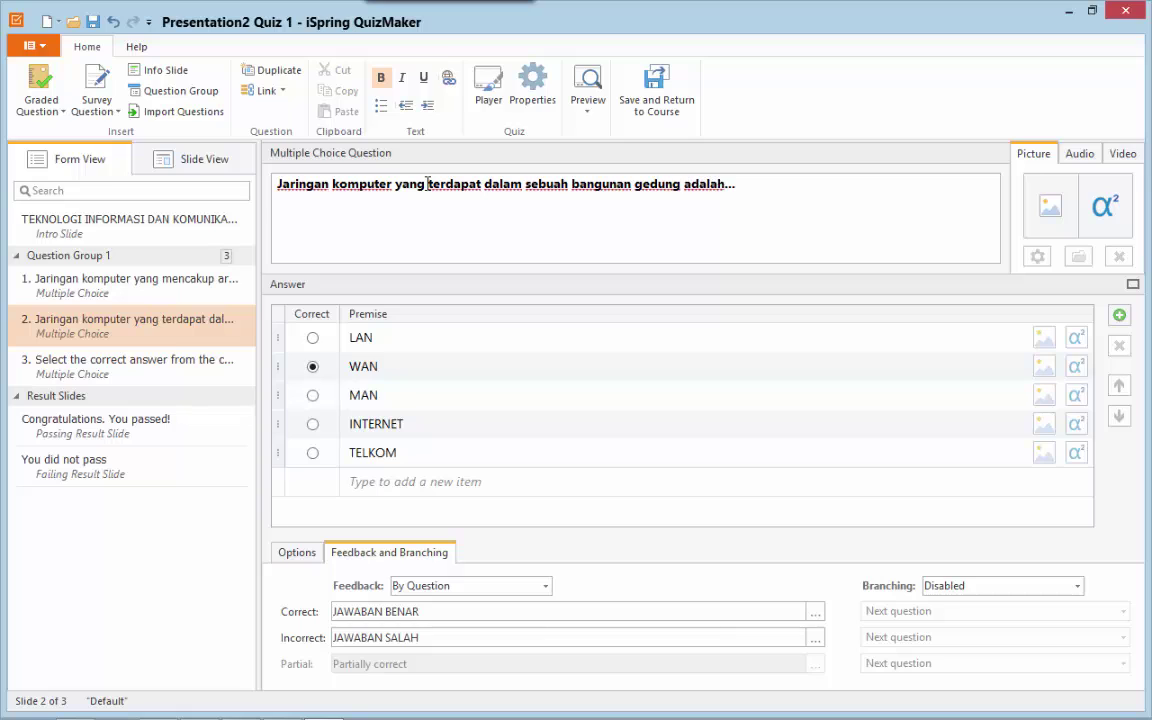
{"action": "type", "text": " atau per"}
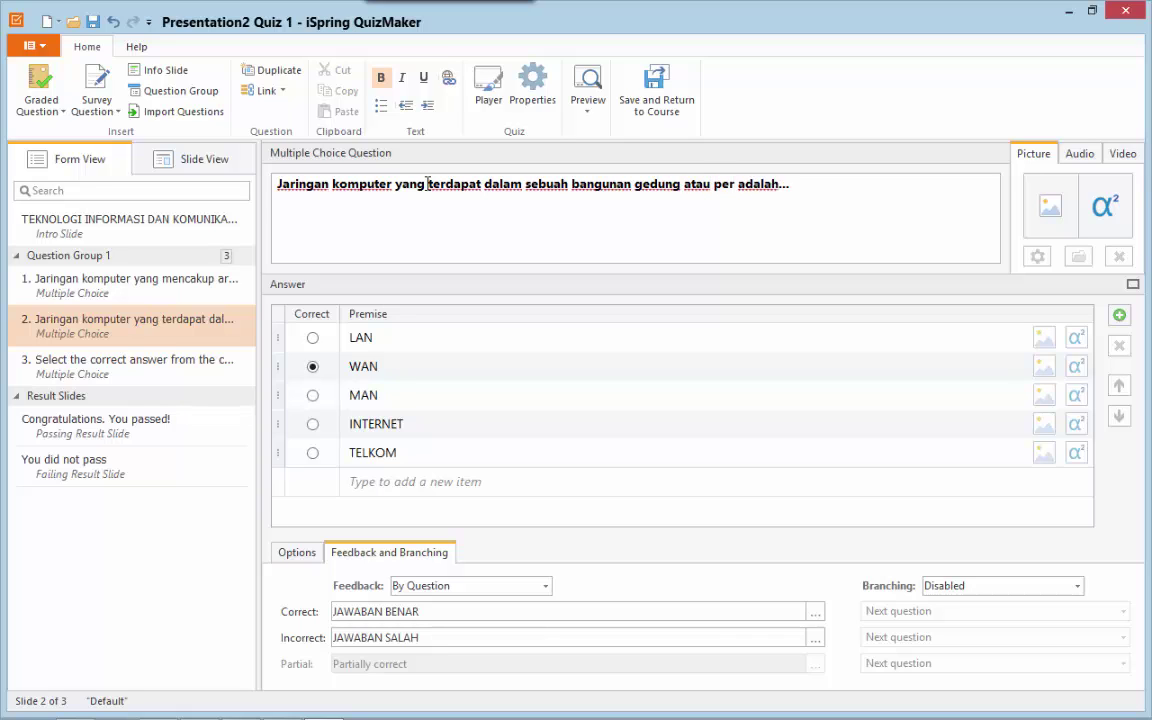
{"action": "type", "text": "kantoran"}
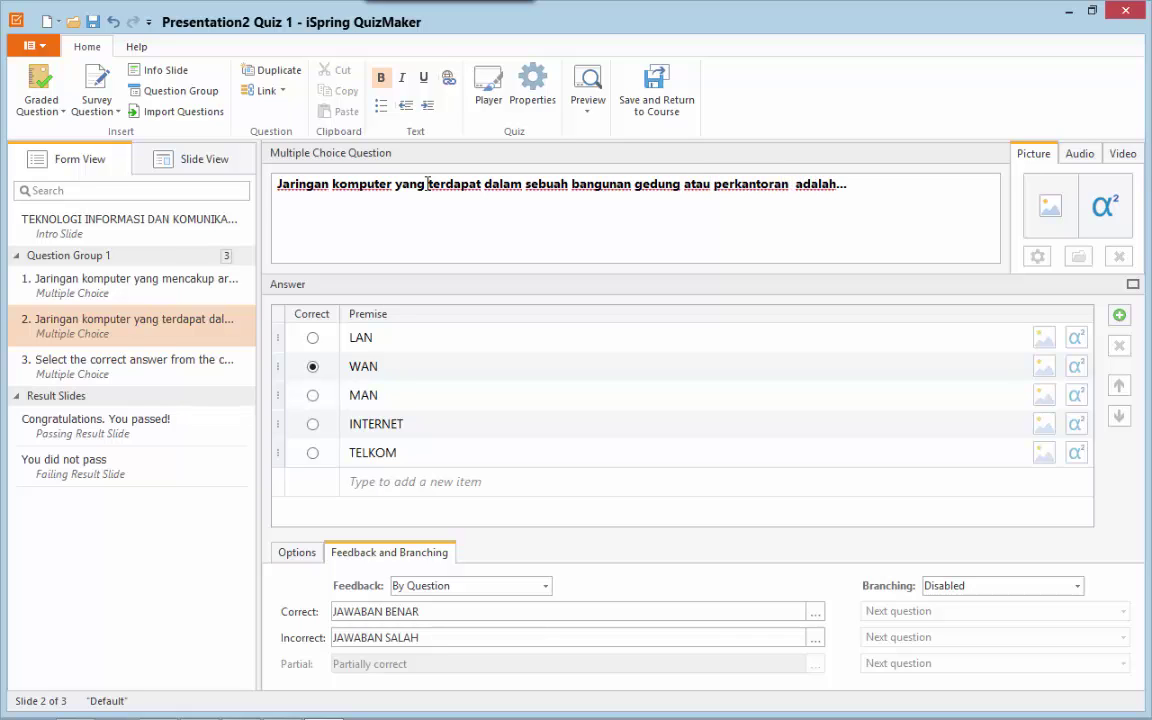
{"action": "key", "text": "BackSpace"}
{"action": "left_click", "coordinate": [312, 337]}
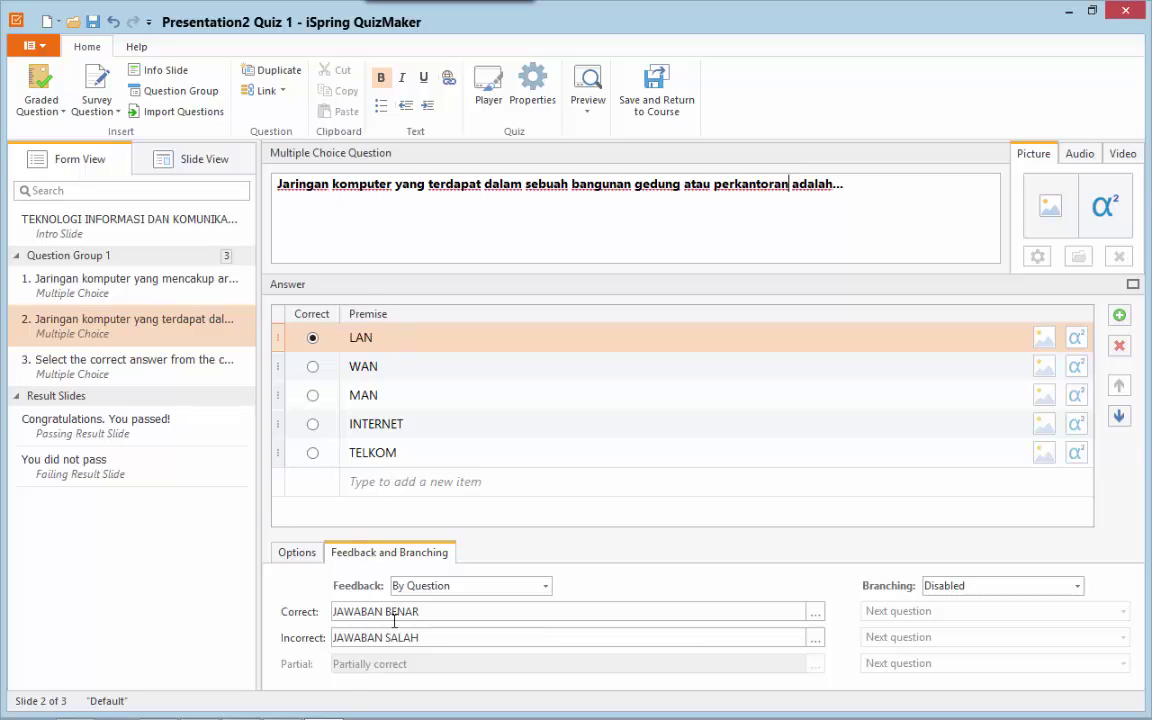
{"action": "left_click", "coordinate": [302, 559]}
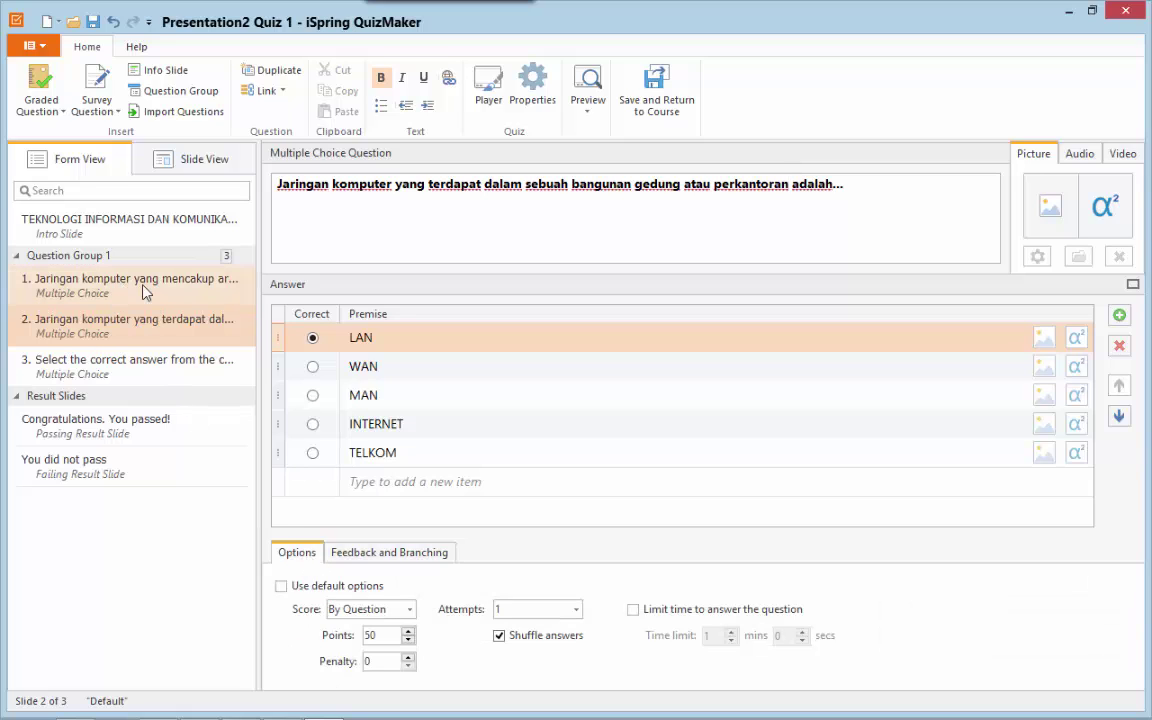
Clear the placeholder text of the third multiple choice question.
{"action": "left_click", "coordinate": [128, 370]}
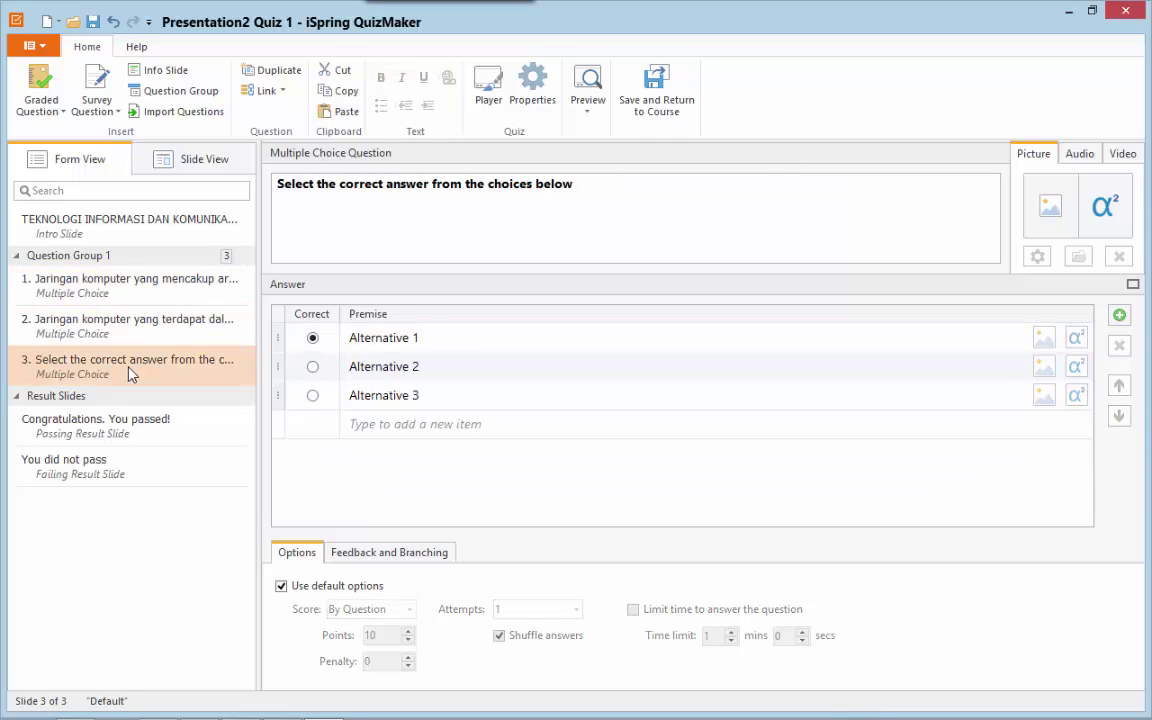
{"action": "triple_click", "coordinate": [401, 188]}
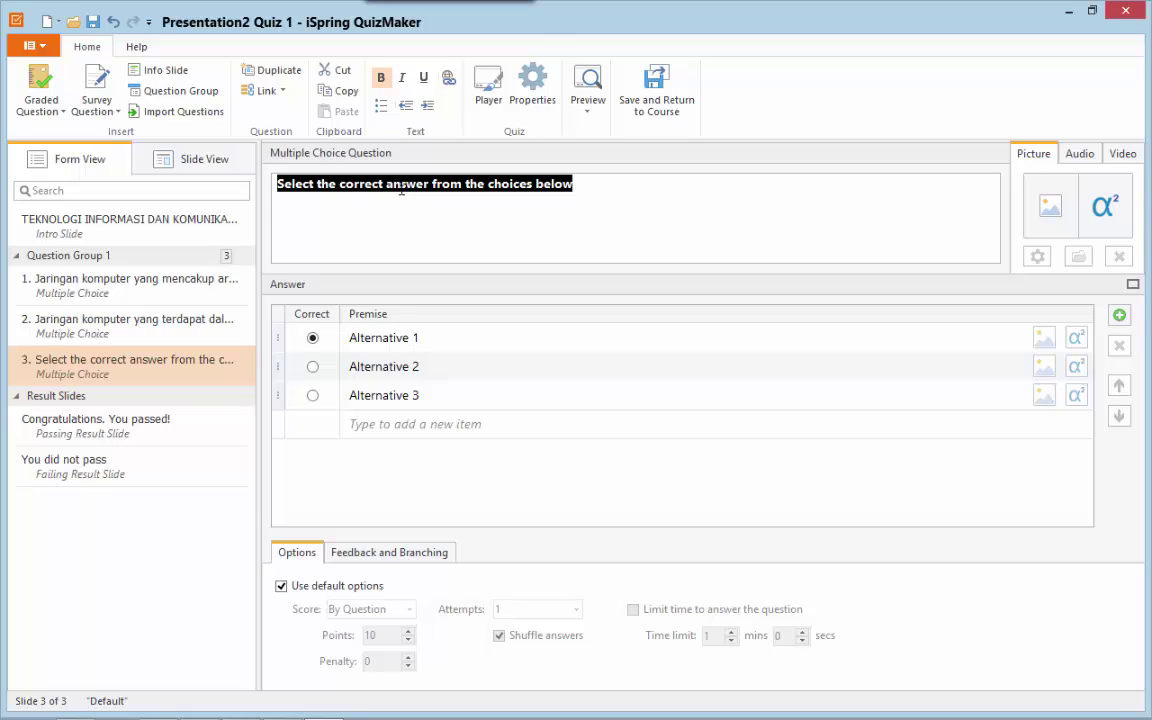
{"action": "type", "text": "di"}
{"action": "key", "text": "BackSpace"}
{"action": "key", "text": "BackSpace"}
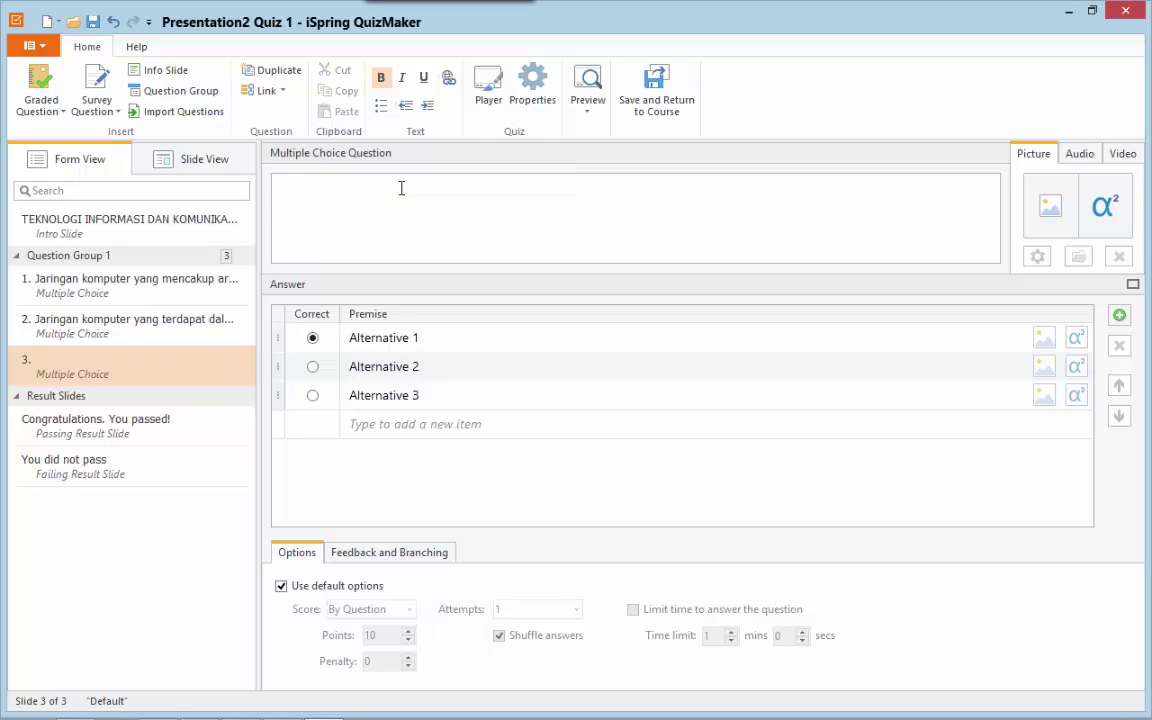
{"action": "type", "text": "Dibawa"}
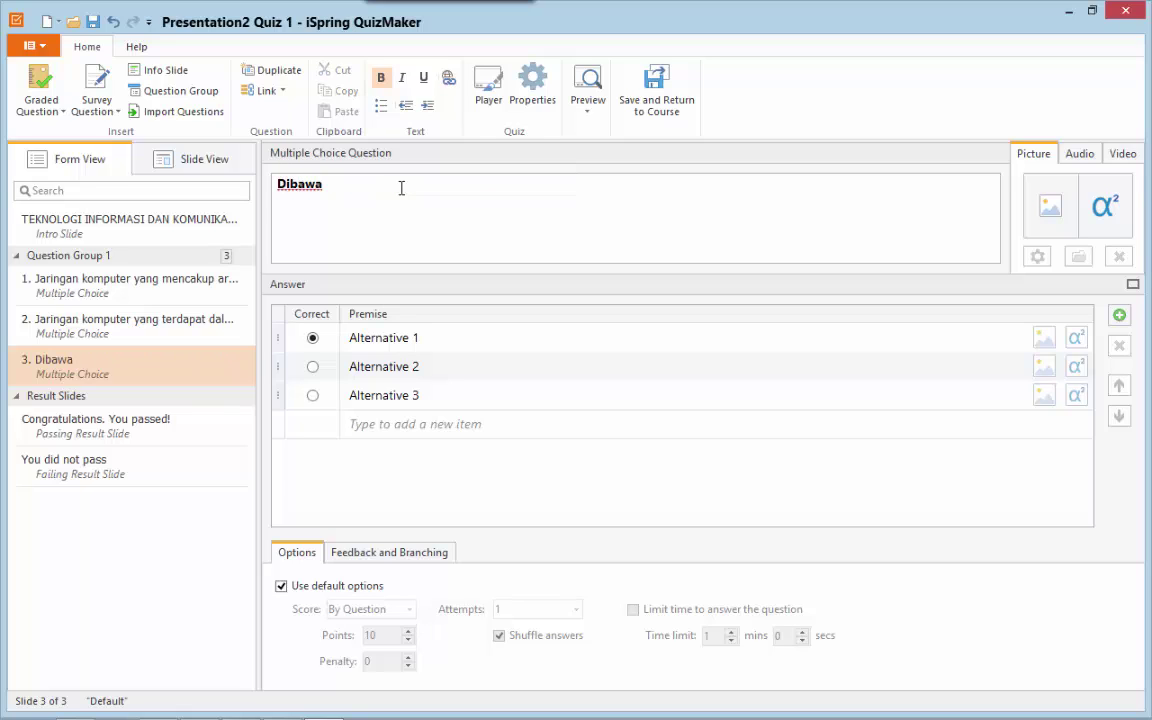
{"action": "type", "text": "h ini yang ter"}
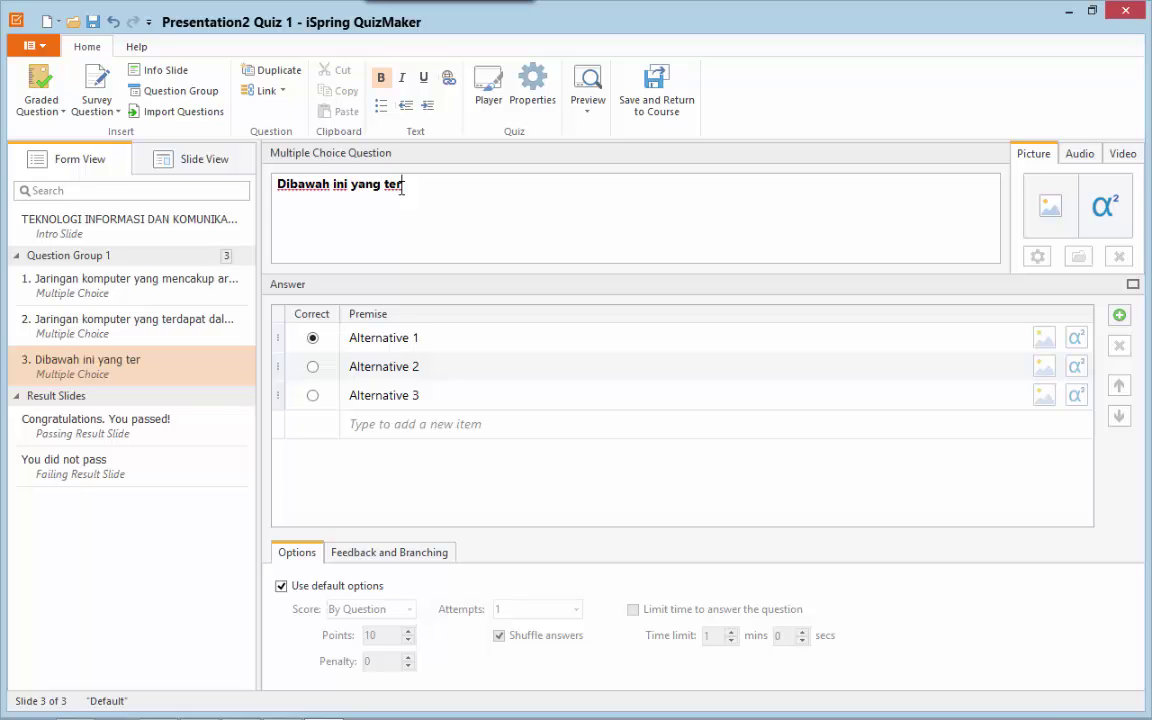
{"action": "type", "text": "masuk sala"}
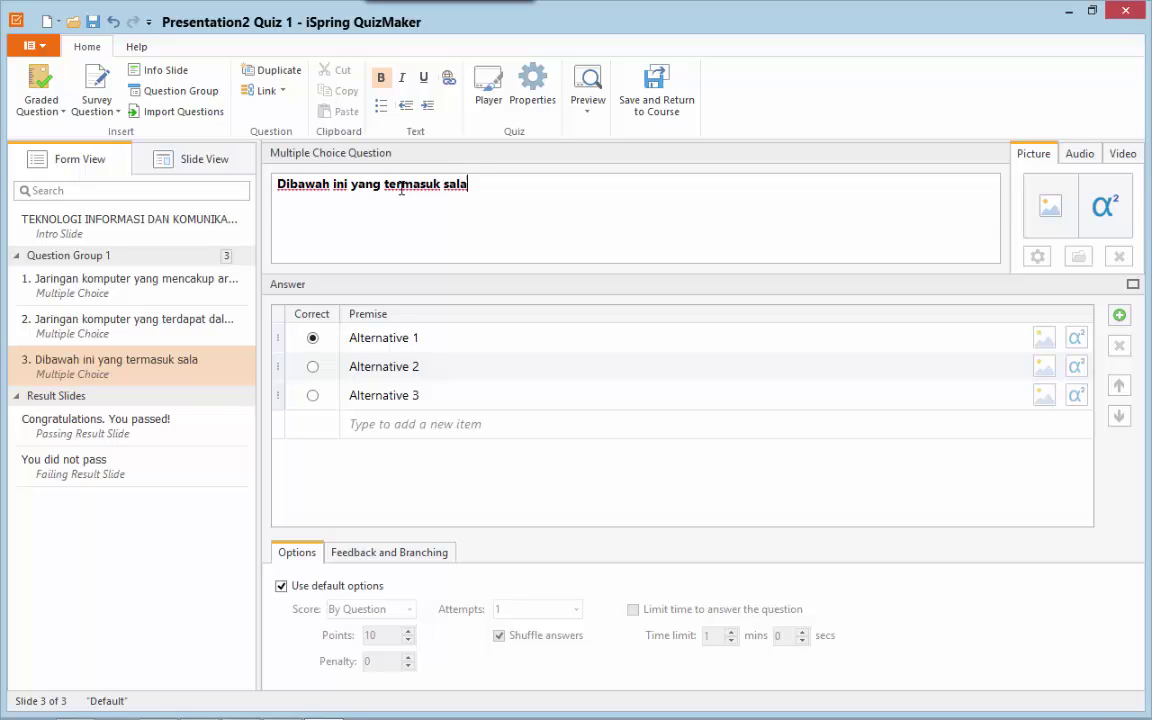
{"action": "type", "text": "h satu"}
{"action": "key", "text": "BackSpace"}
{"action": "key", "text": "BackSpace"}
{"action": "key", "text": "BackSpace"}
{"action": "key", "text": "BackSpace"}
{"action": "key", "text": "BackSpace"}
{"action": "key", "text": "BackSpace"}
{"action": "key", "text": "BackSpace"}
{"action": "key", "text": "BackSpace"}
{"action": "key", "text": "BackSpace"}
{"action": "key", "text": "BackSpace"}
{"action": "key", "text": "BackSpace"}
{"action": "key", "text": "BackSpace"}
{"action": "key", "text": "BackSpace"}
{"action": "key", "text": "BackSpace"}
{"action": "key", "text": "BackSpace"}
{"action": "key", "text": "BackSpace"}
{"action": "key", "text": "BackSpace"}
{"action": "key", "text": "BackSpace"}
{"action": "key", "text": "BackSpace"}
{"action": "key", "text": "BackSpace"}
{"action": "key", "text": "BackSpace"}
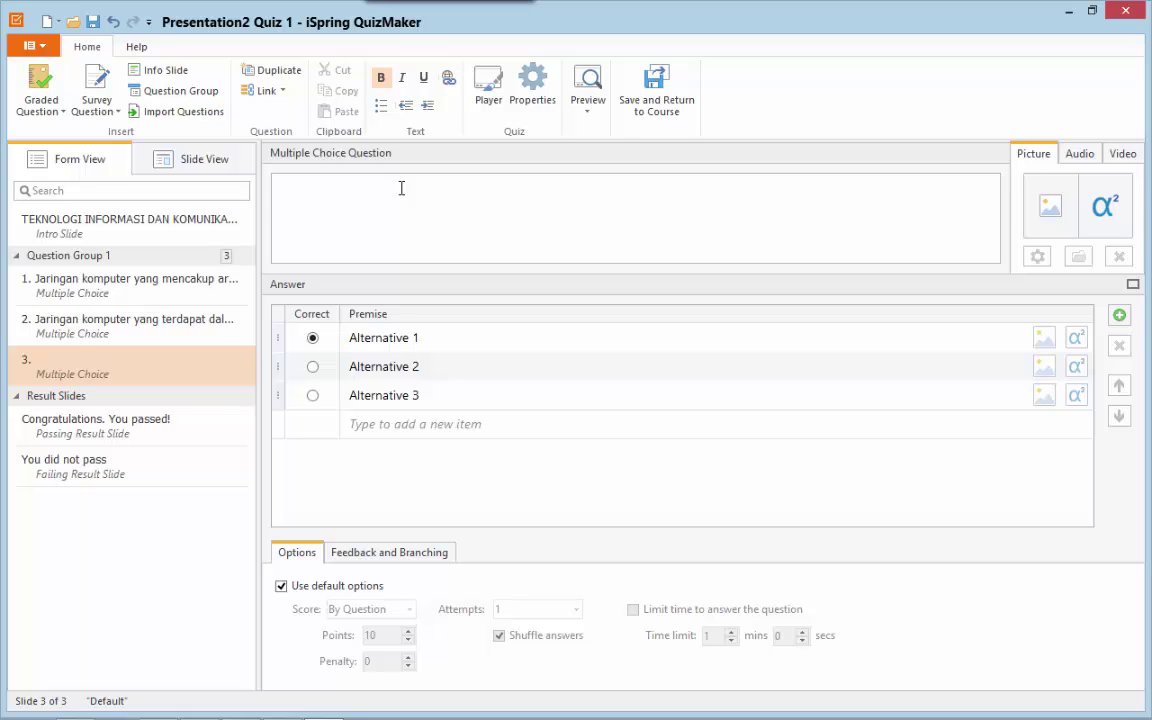
Enter 'Top Level Domain " org" merupakan domain untuk ...' as the text of the third question.
{"action": "type", "text": "t"}
{"action": "key", "text": "BackSpace"}
{"action": "type", "text": "Top Level"}
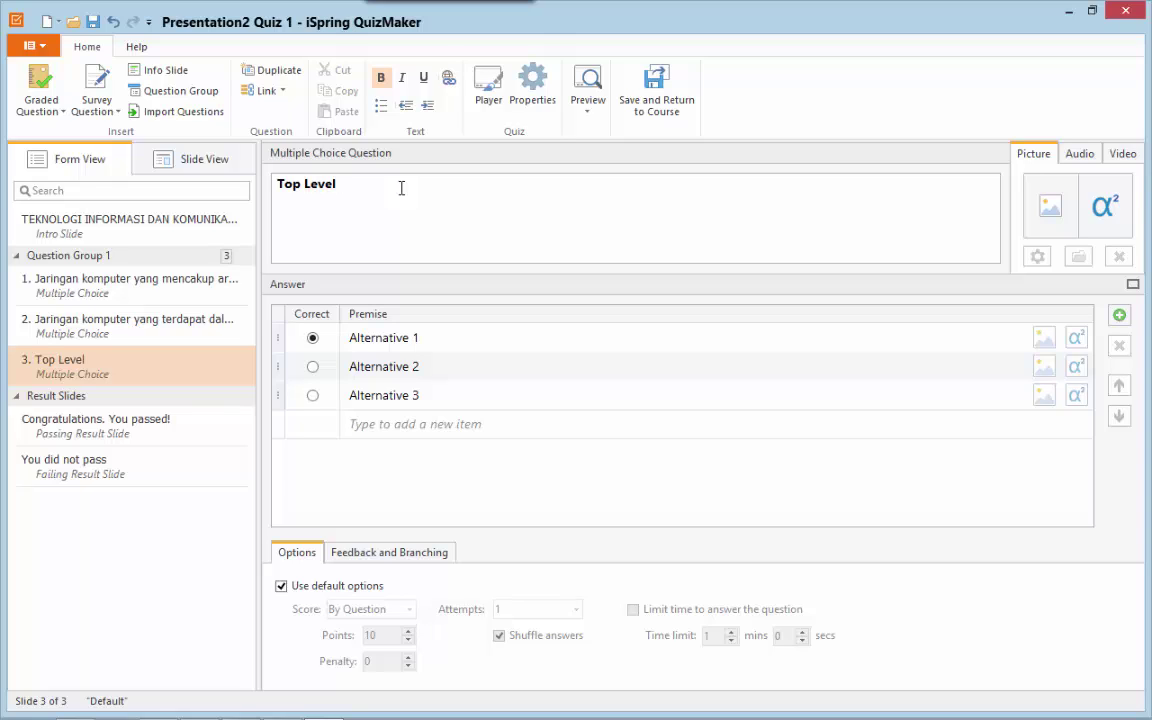
{"action": "type", "text": " Domanin"}
{"action": "key", "text": "BackSpace"}
{"action": "key", "text": "BackSpace"}
{"action": "key", "text": "BackSpace"}
{"action": "type", "text": "in\""}
{"action": "key", "text": "Left"}
{"action": "type", "text": "O"}
{"action": "key", "text": "BackSpace"}
{"action": "type", "text": "org"}
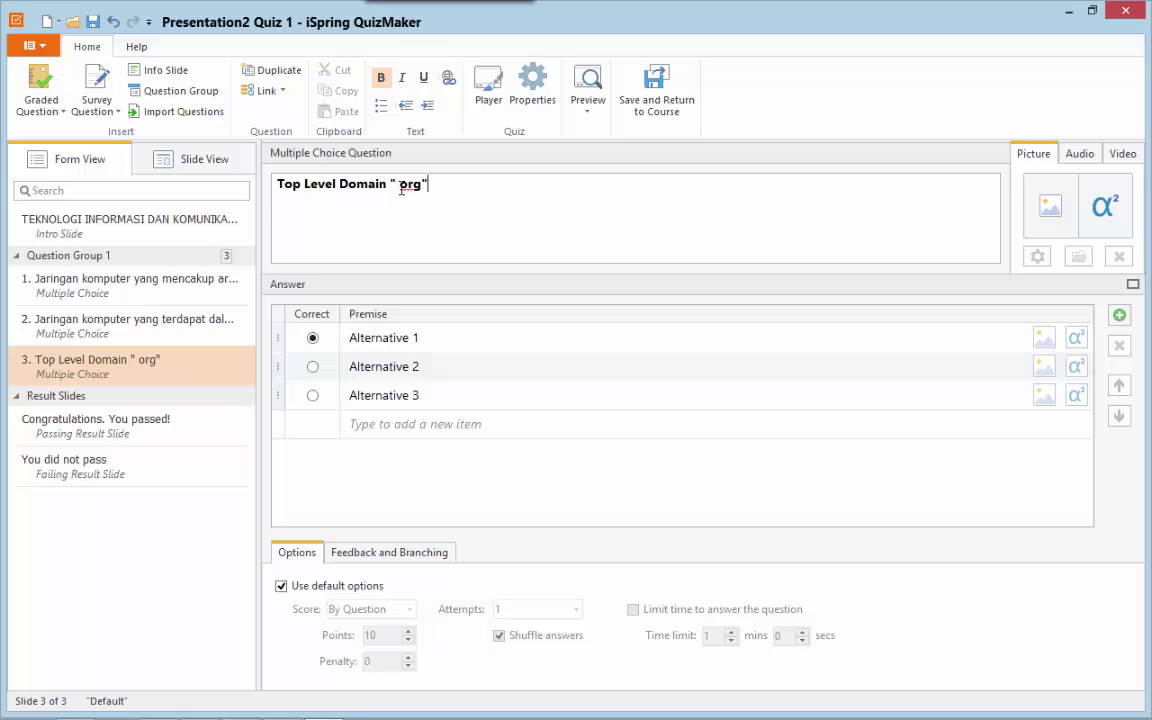
{"action": "type", "text": "\" merupakan"}
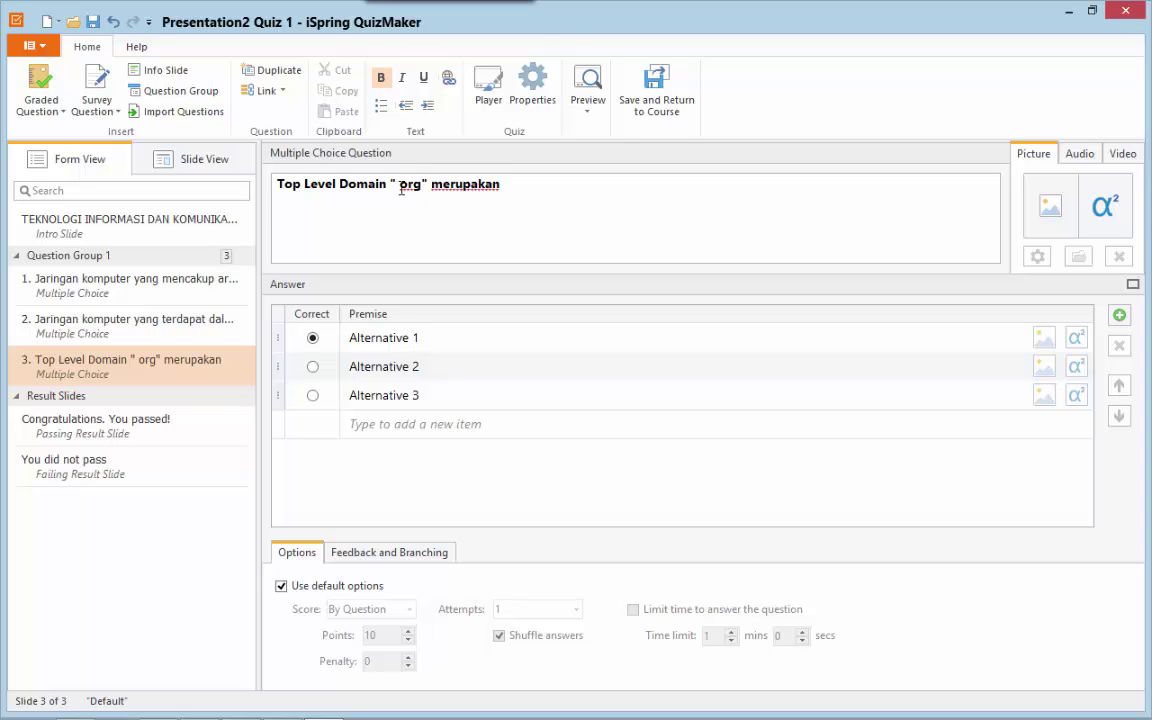
{"action": "type", "text": " domain untuk ..."}
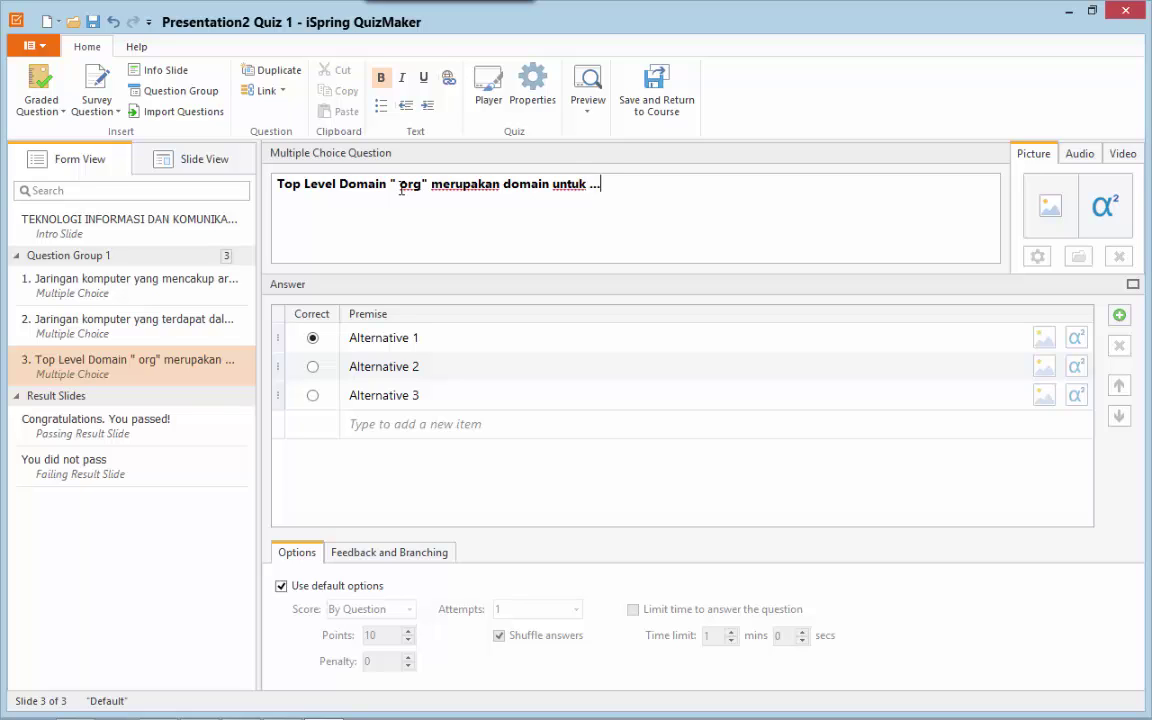
Replace the third question's first two placeholder answers with "Bisnis" and "Pemerintahan".
{"action": "left_click", "coordinate": [388, 333]}
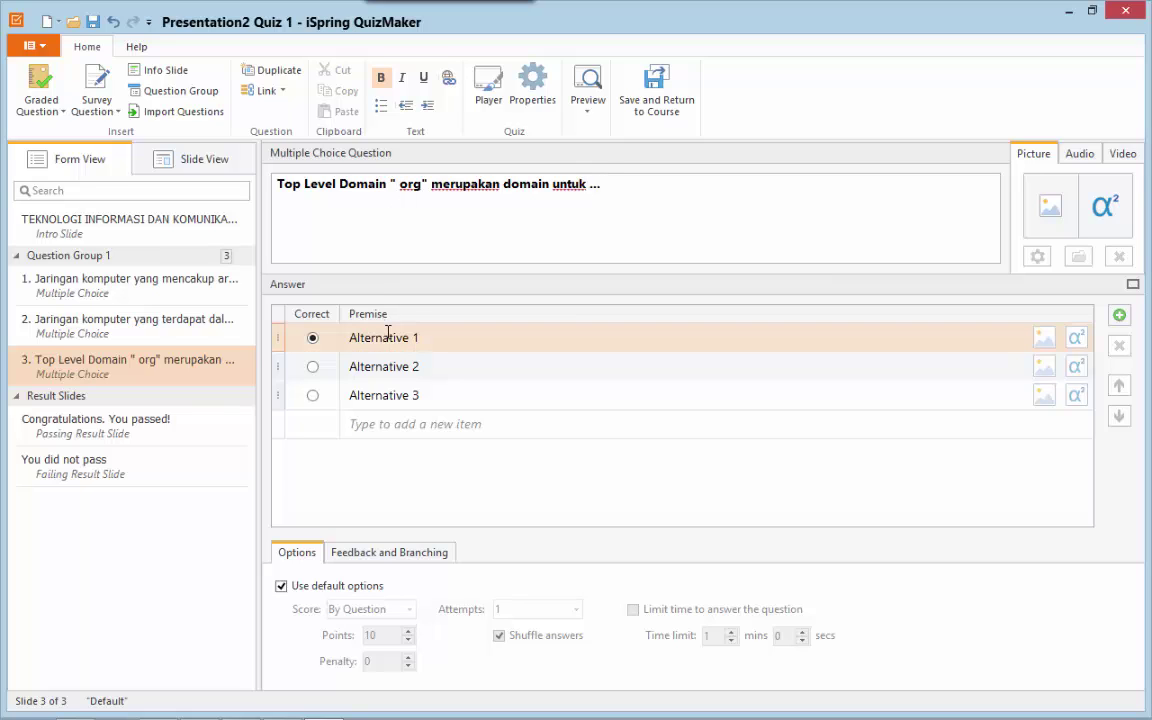
{"action": "left_click", "coordinate": [388, 337]}
{"action": "key", "text": "ctrl+a"}
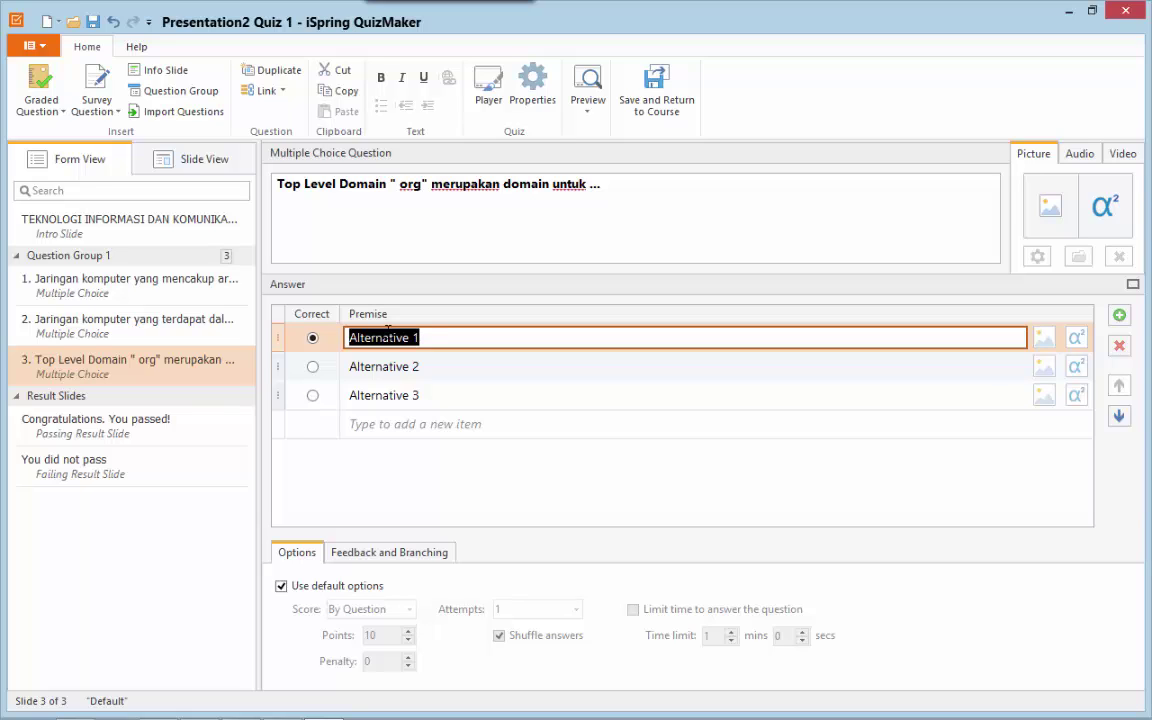
{"action": "type", "text": "Bisnis"}
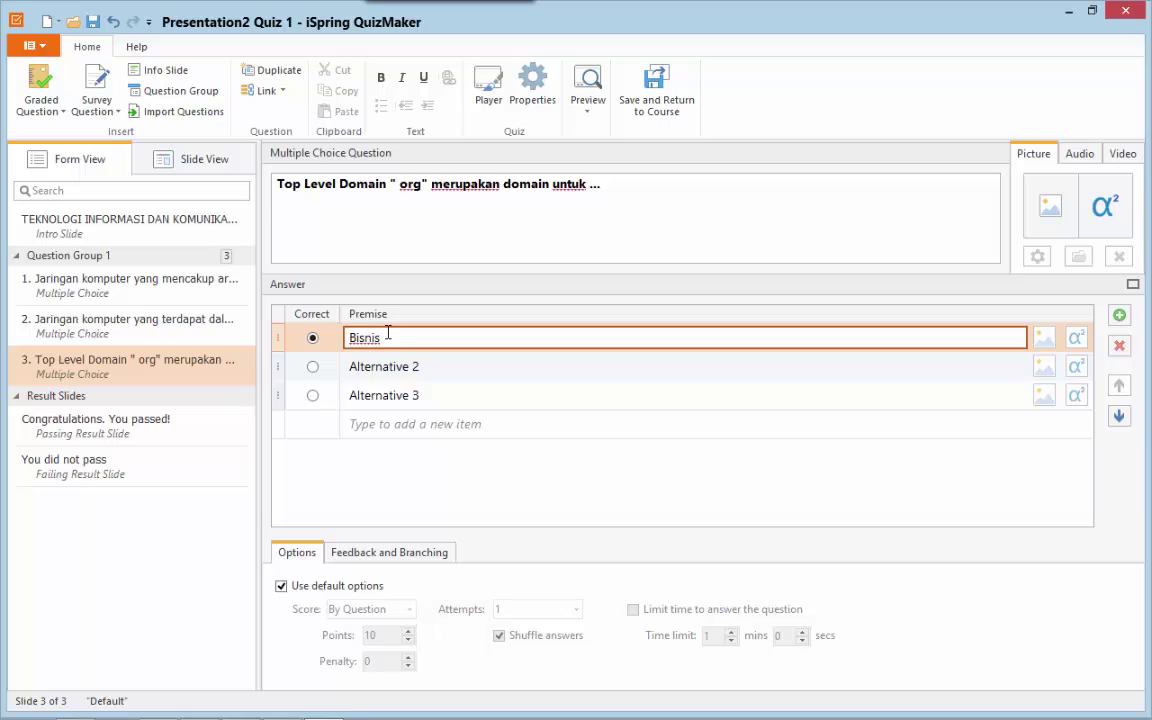
{"action": "key", "text": "Return"}
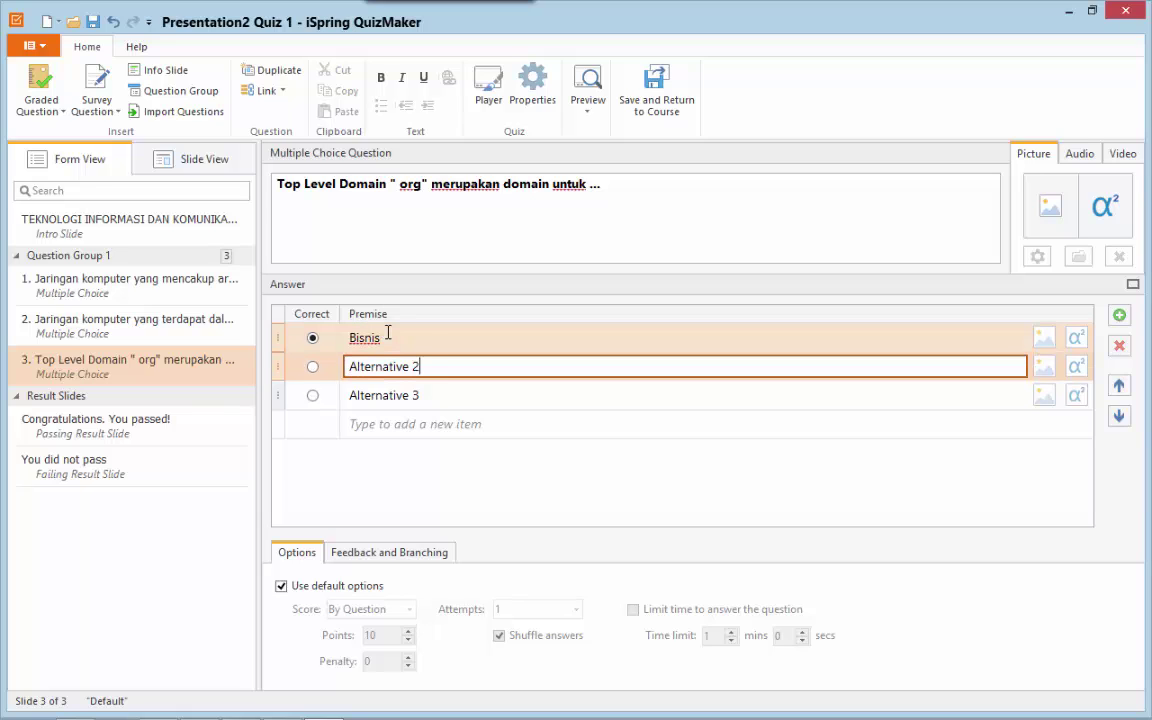
{"action": "key", "text": "ctrl+a"}
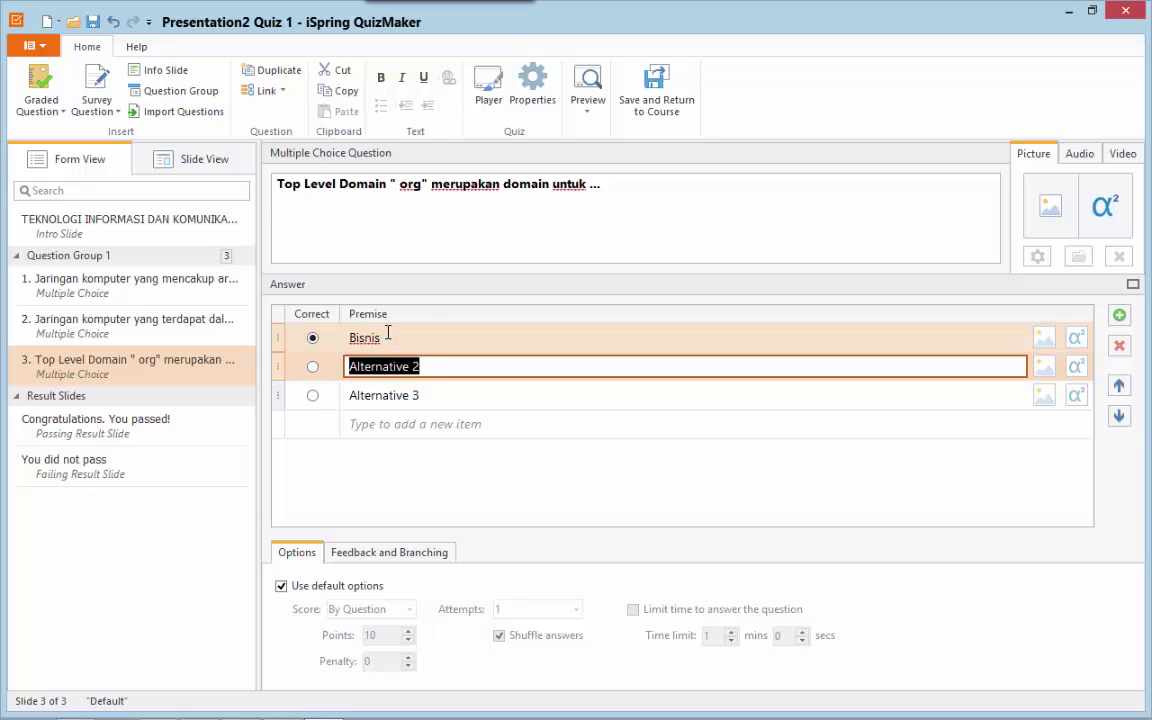
{"action": "type", "text": "Pemeri"}
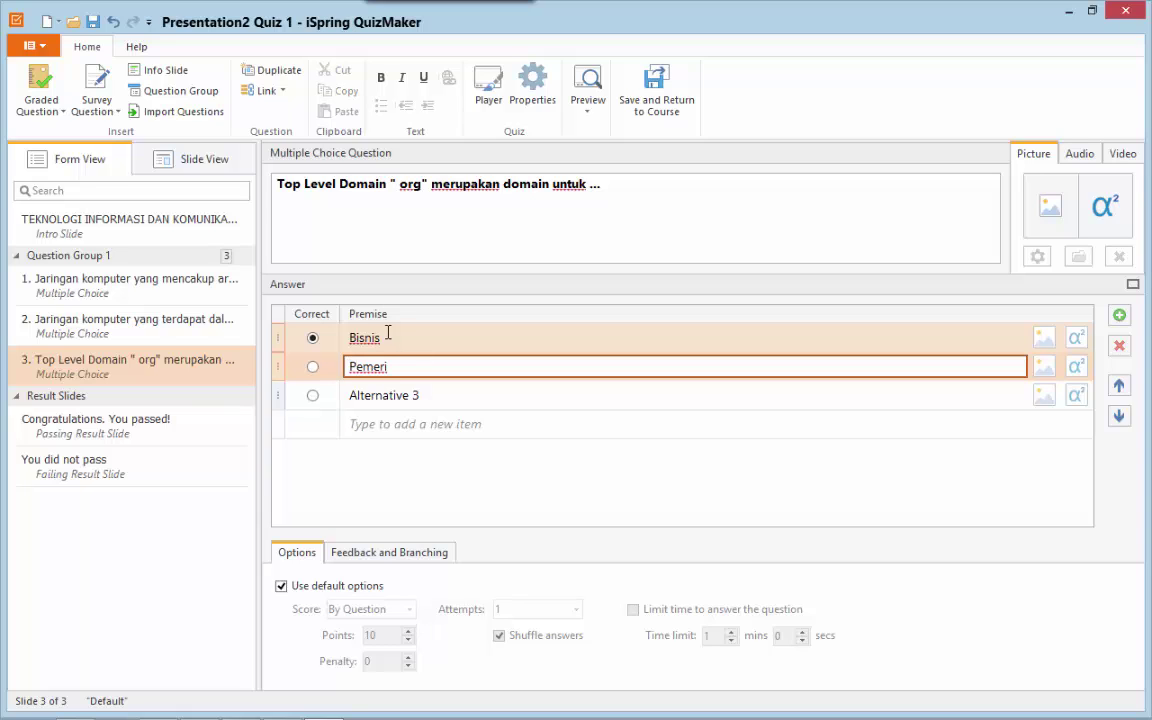
{"action": "type", "text": "ntahan"}
{"action": "key", "text": "Return"}
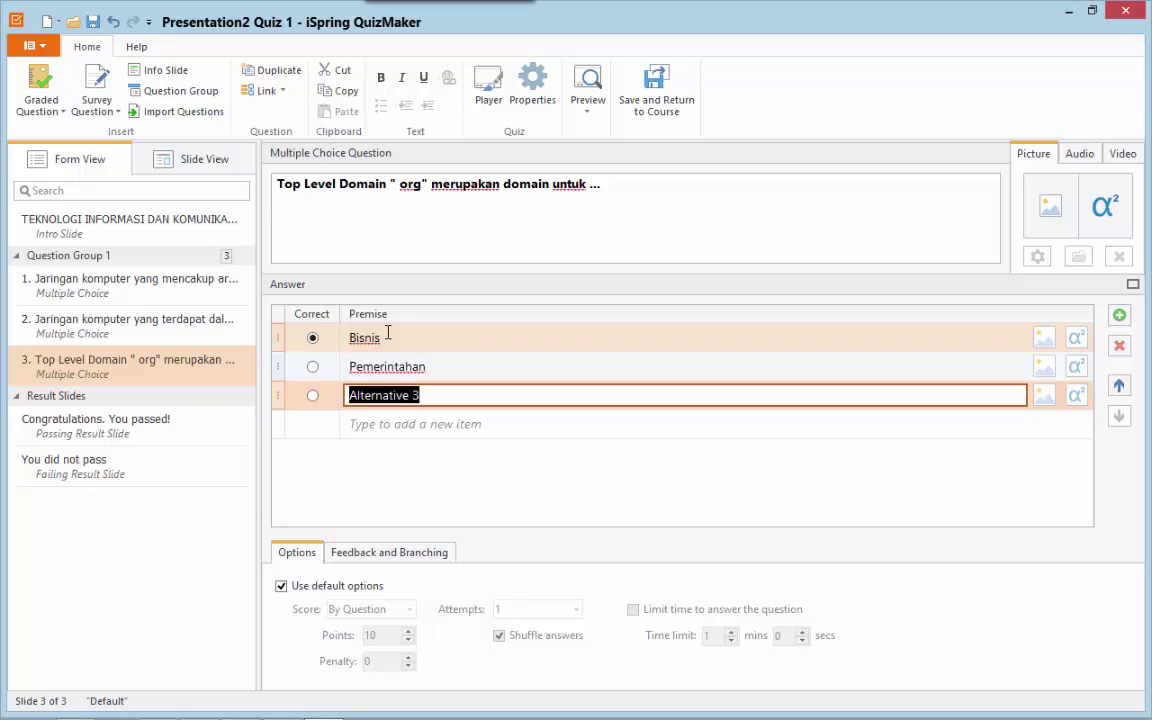
Enter "Organisasi", "Militer" and "Pendidikan" as the third question's remaining answers and mark Organisasi as the correct one.
{"action": "type", "text": "Orga"}
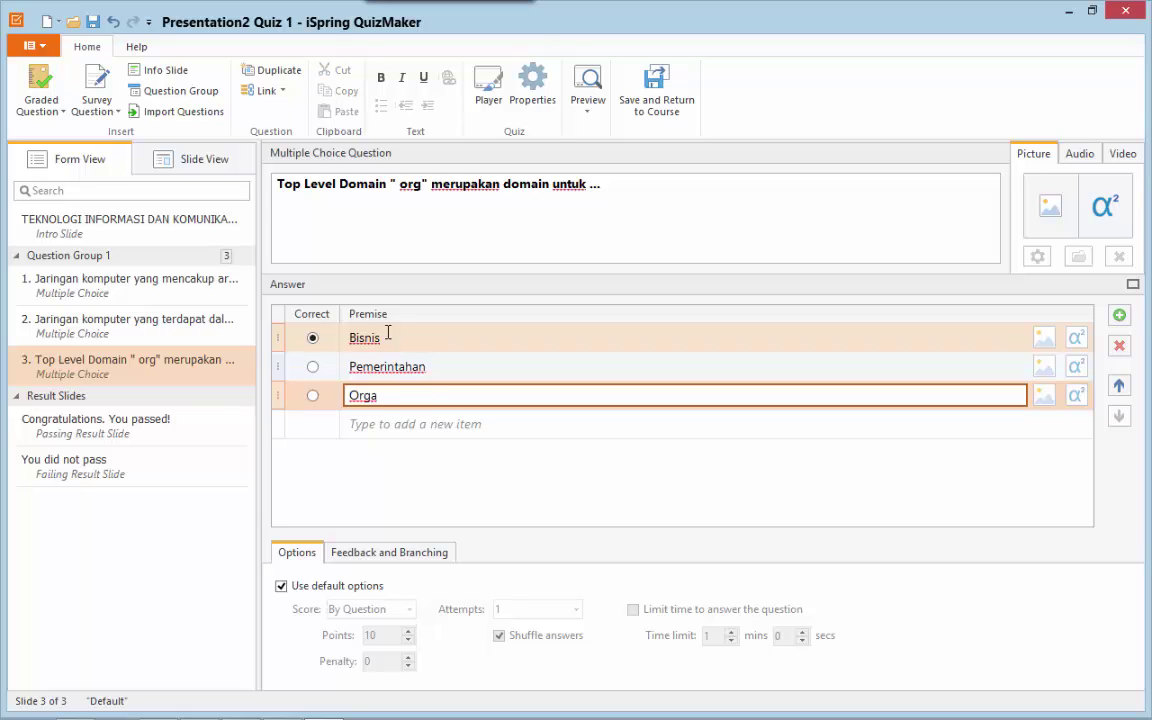
{"action": "type", "text": "nisasi"}
{"action": "key", "text": "Return"}
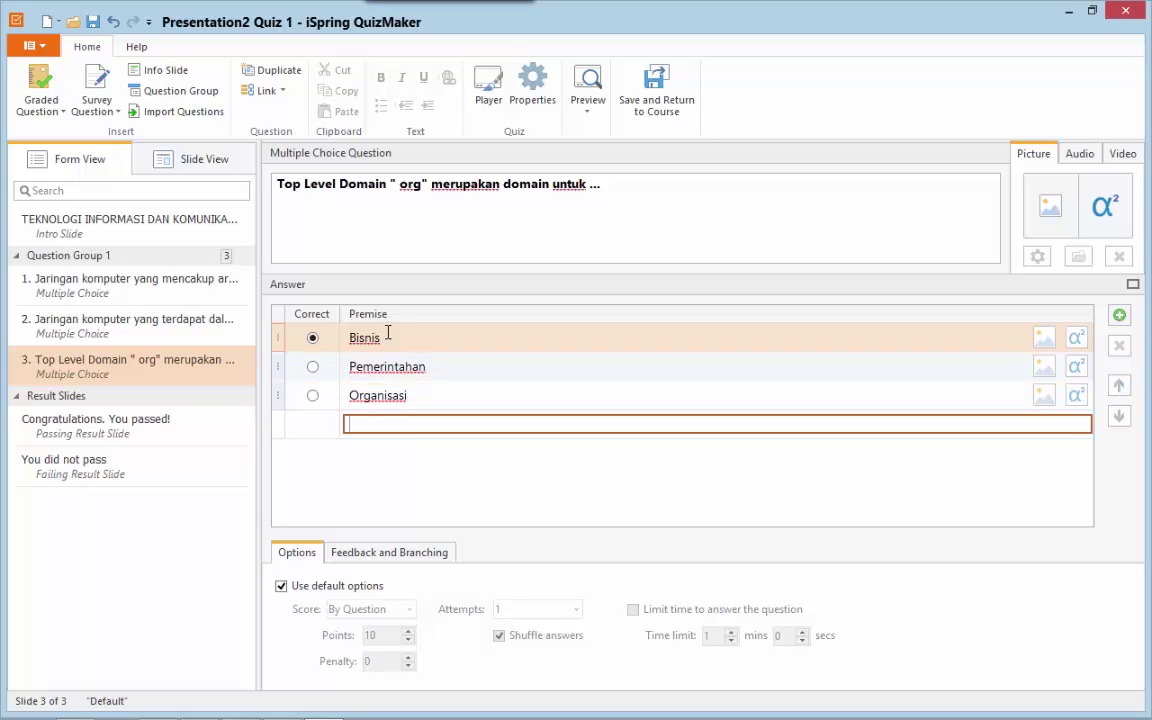
{"action": "type", "text": "Militer"}
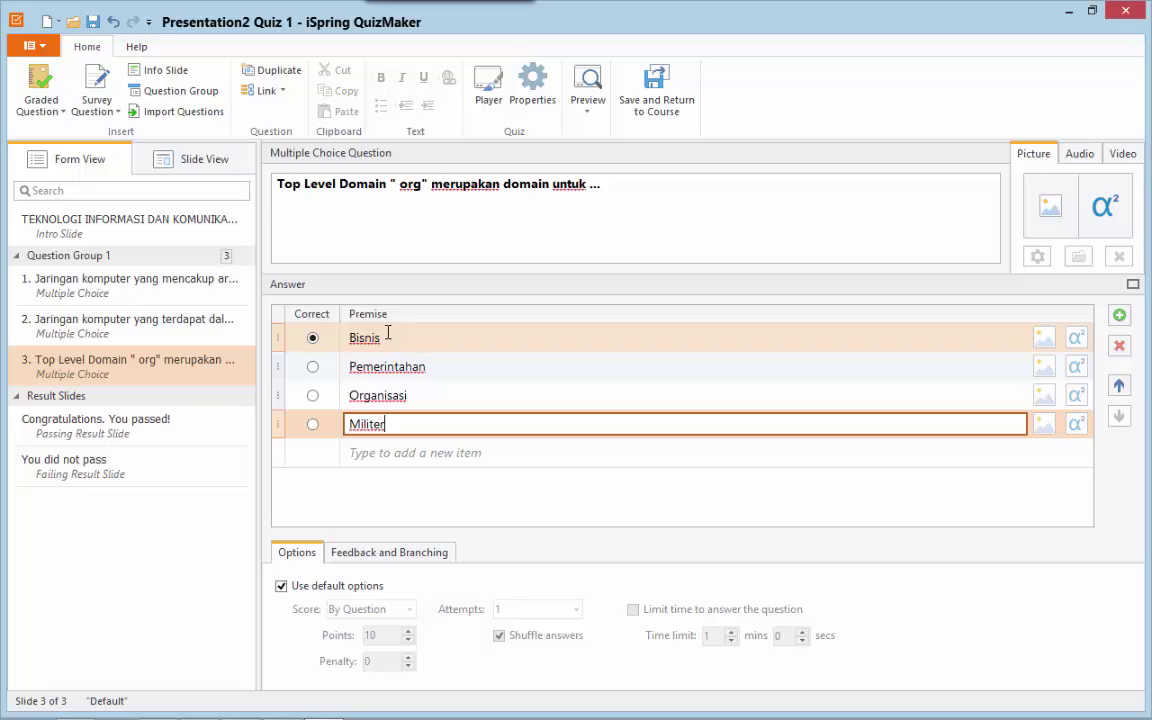
{"action": "key", "text": "Return"}
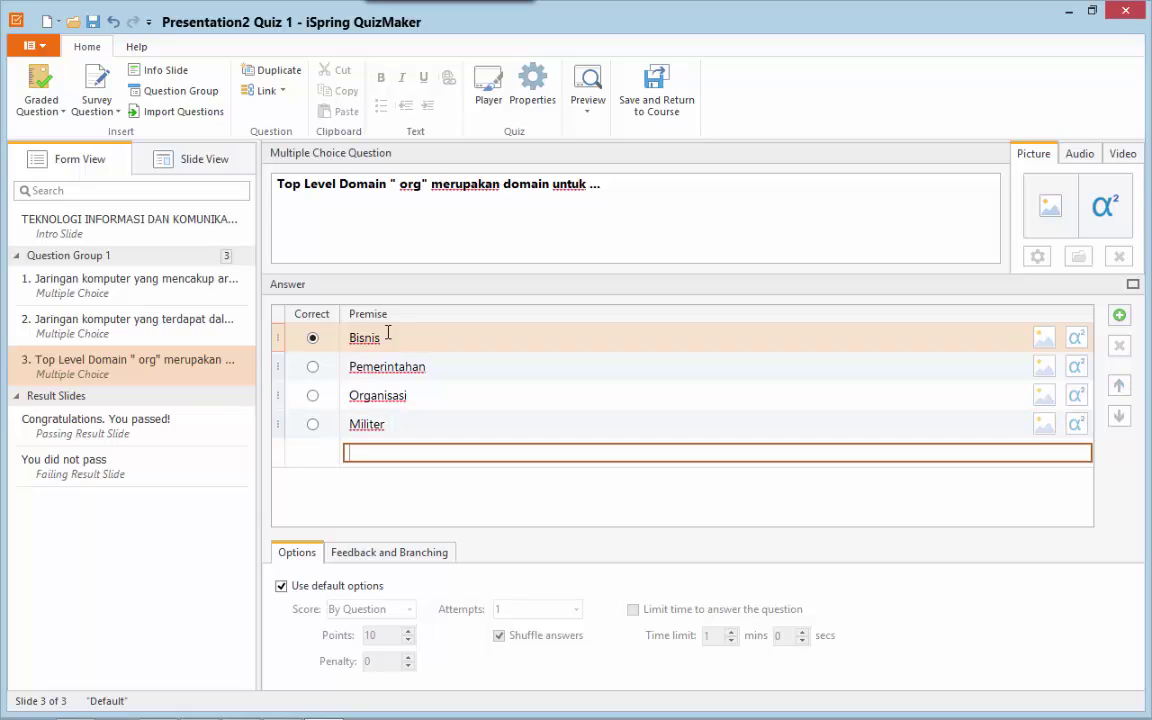
{"action": "type", "text": "Pendidikan"}
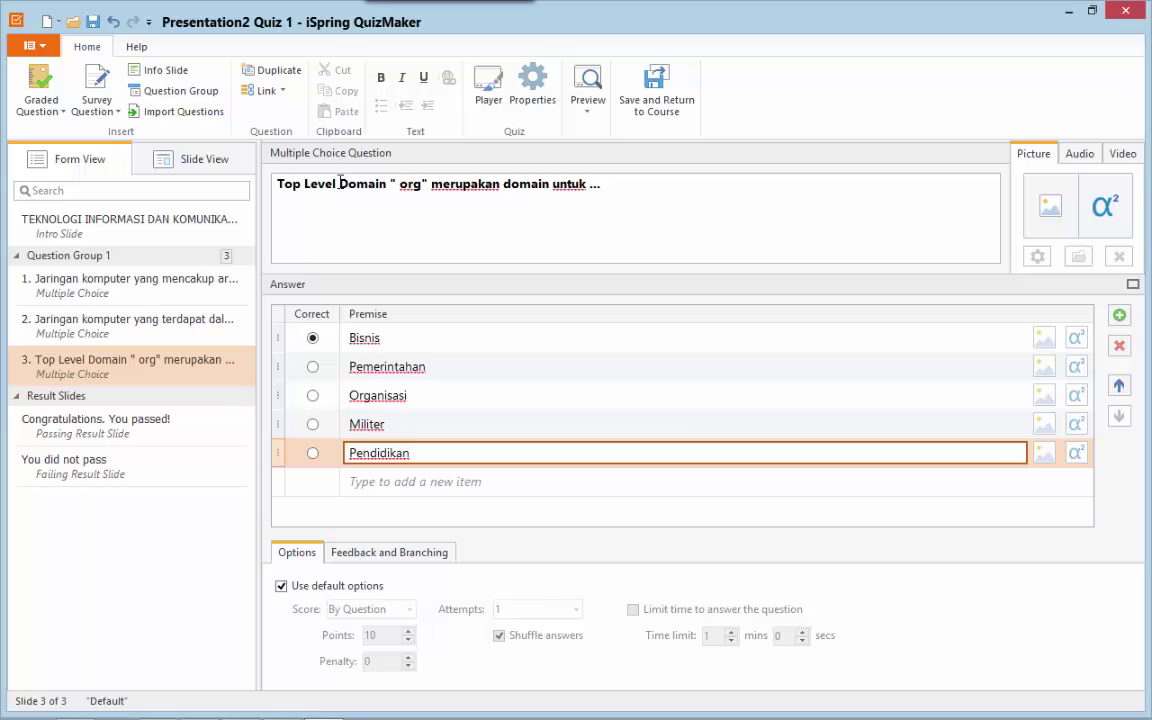
{"action": "left_click", "coordinate": [313, 396]}
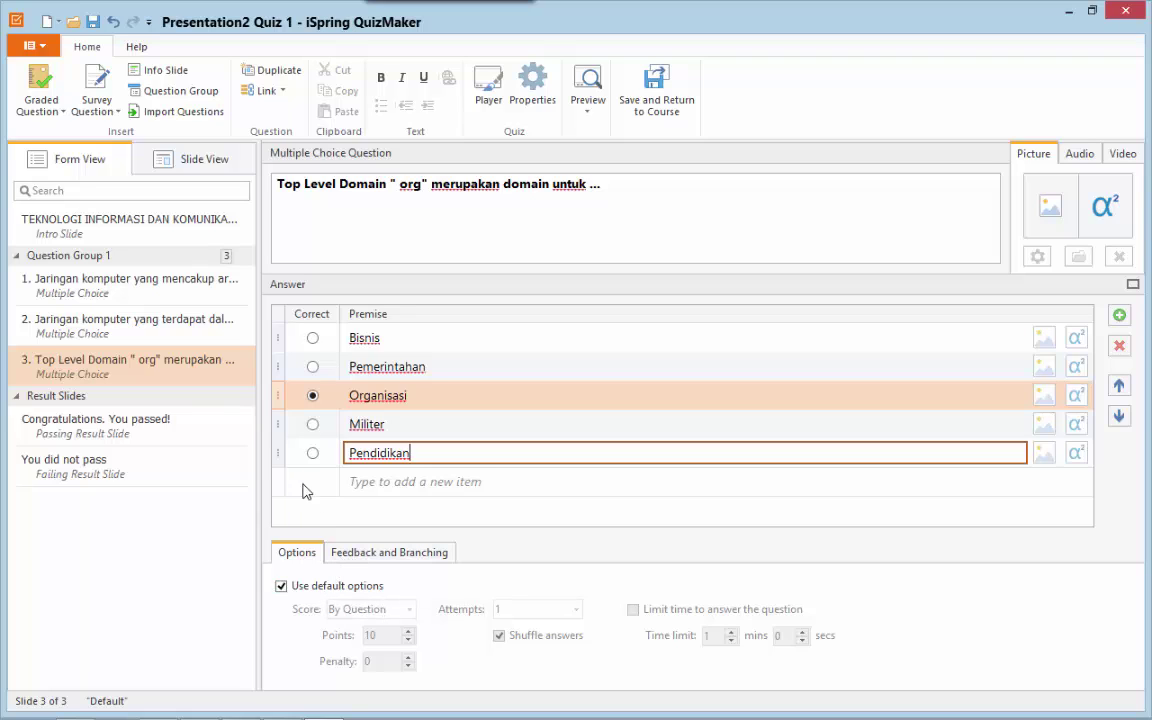
{"action": "left_click", "coordinate": [351, 395]}
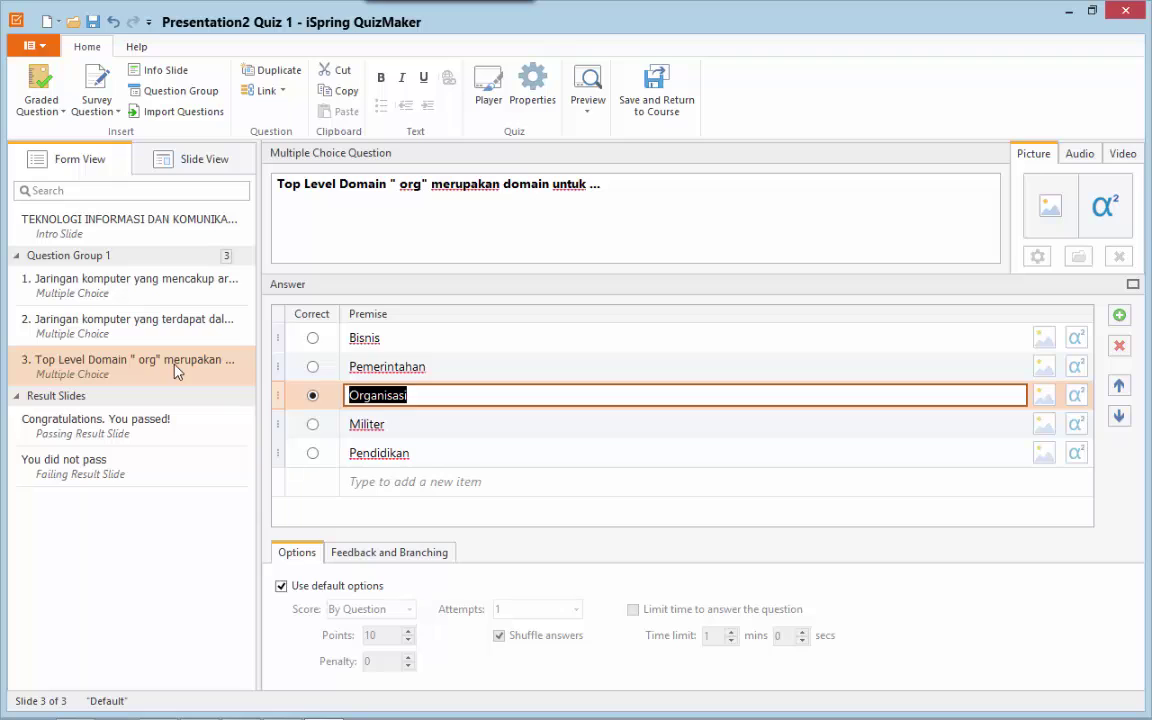
Override the third question's default options with 50 points and set its feedback to "JAWABAN BENAR" for correct and "JAWABAN SALAH" for incorrect.
{"action": "left_click", "coordinate": [281, 586]}
{"action": "double_click", "coordinate": [385, 636]}
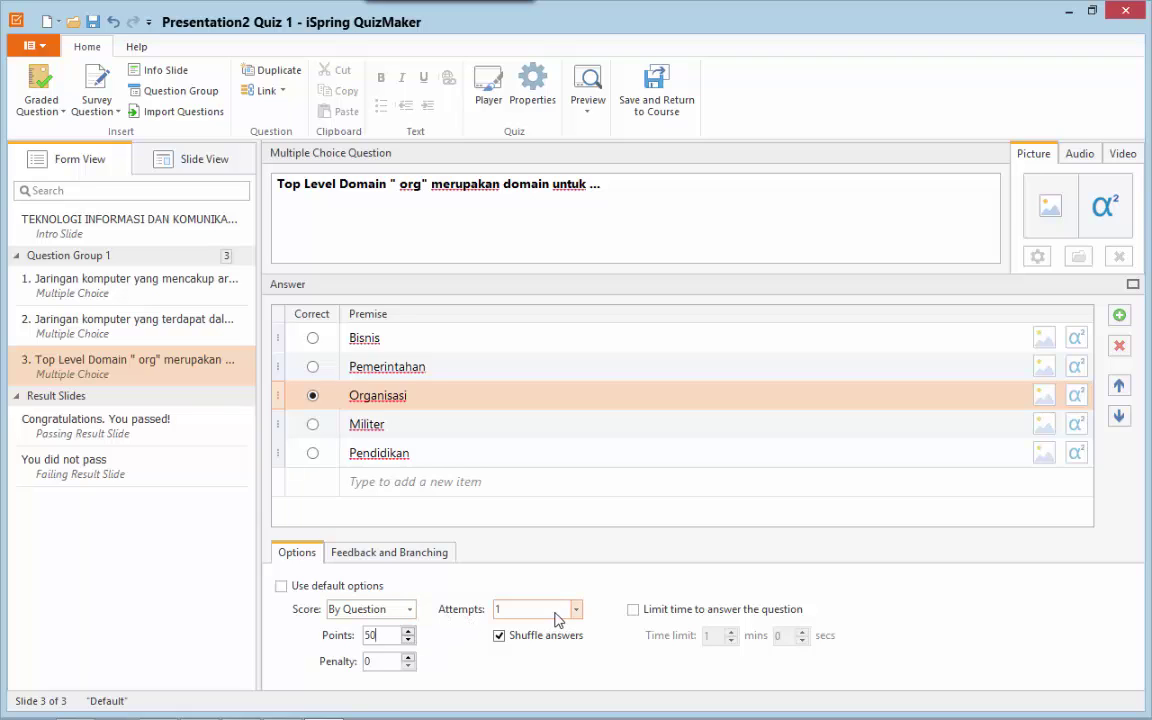
{"action": "left_click", "coordinate": [362, 553]}
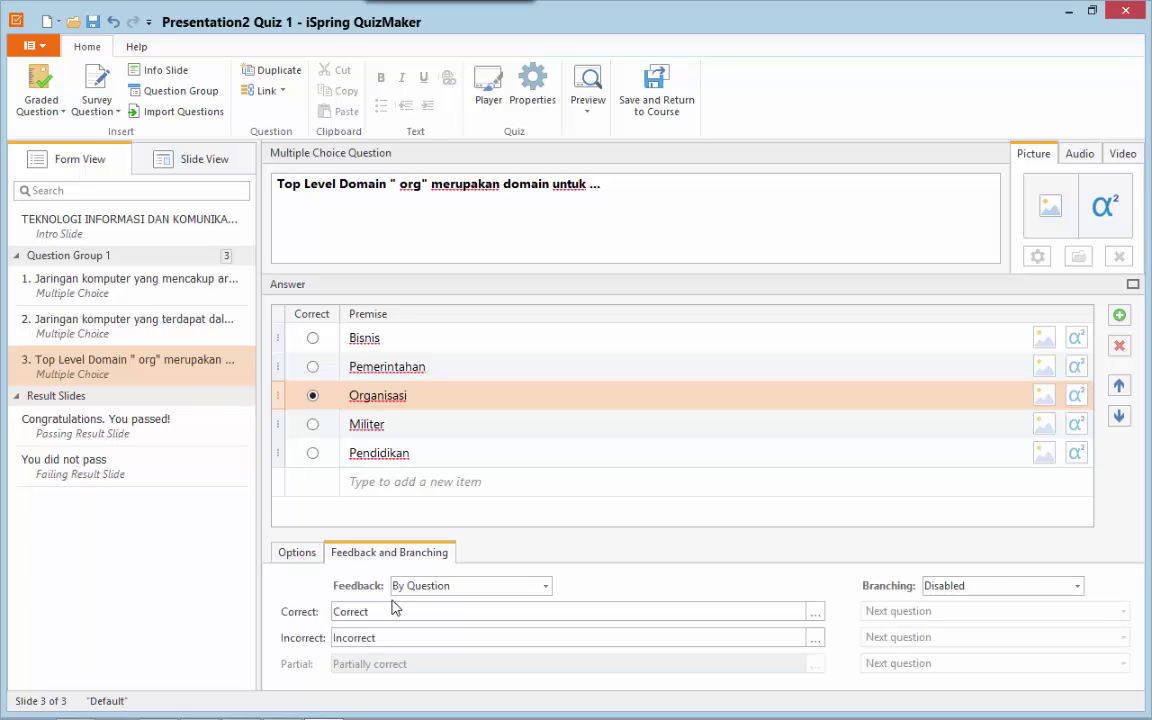
{"action": "double_click", "coordinate": [341, 614]}
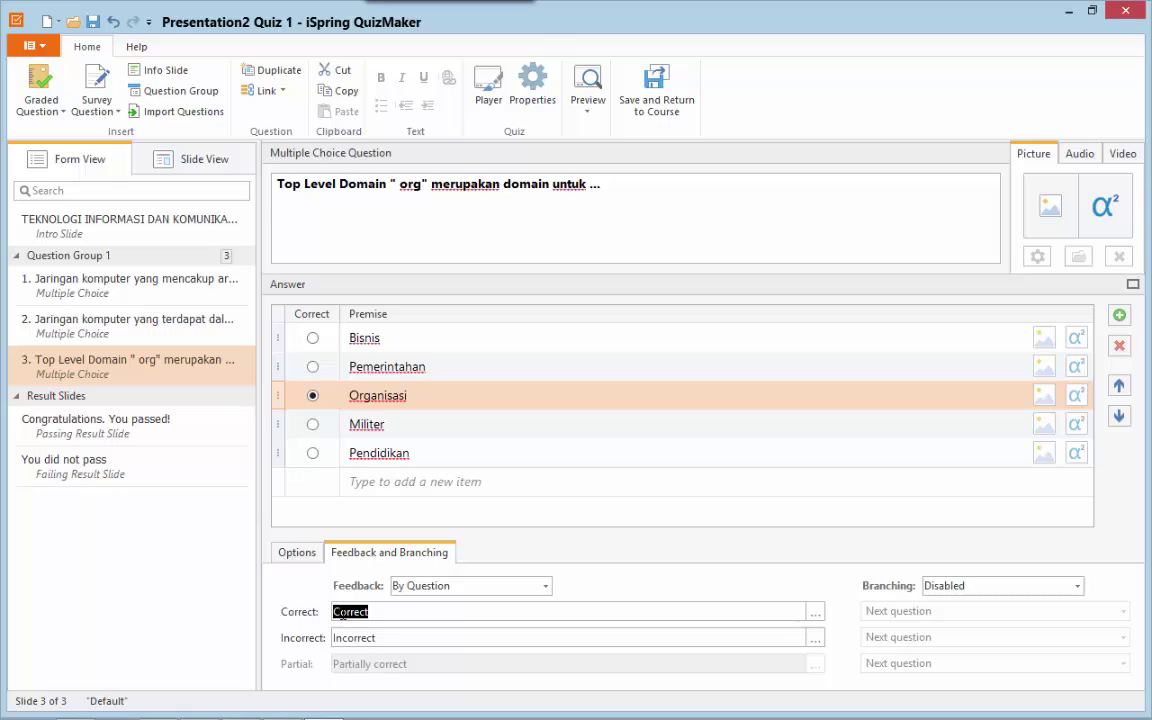
{"action": "type", "text": "ja"}
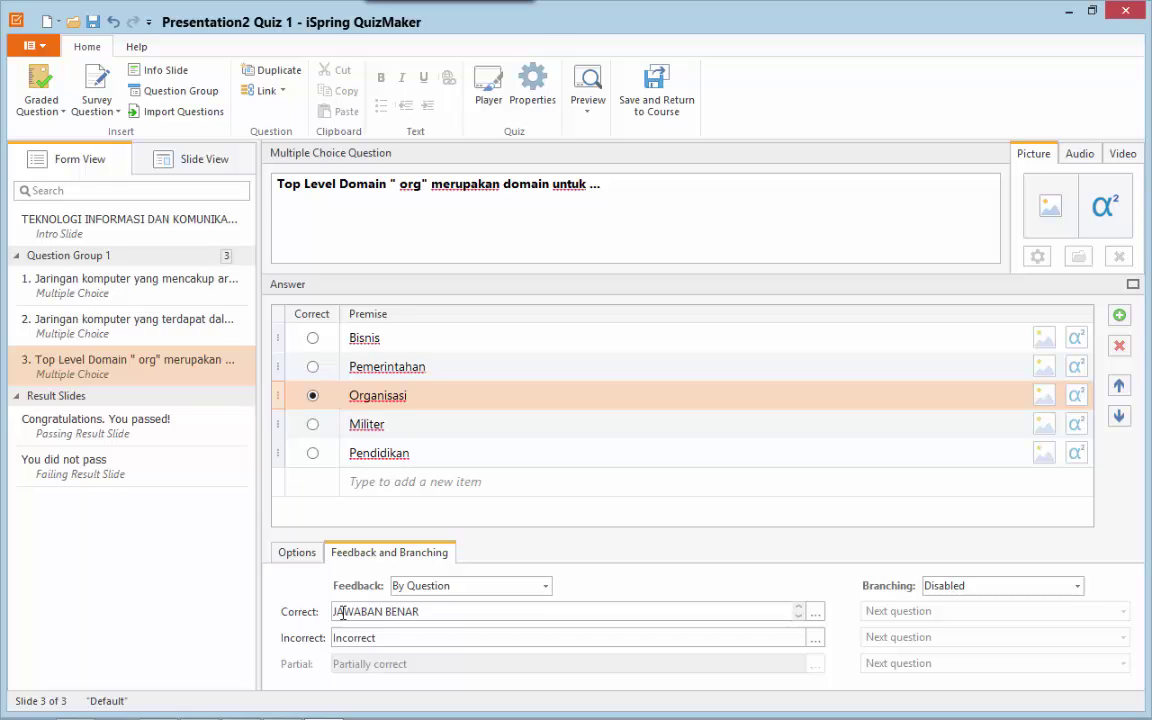
{"action": "double_click", "coordinate": [372, 639]}
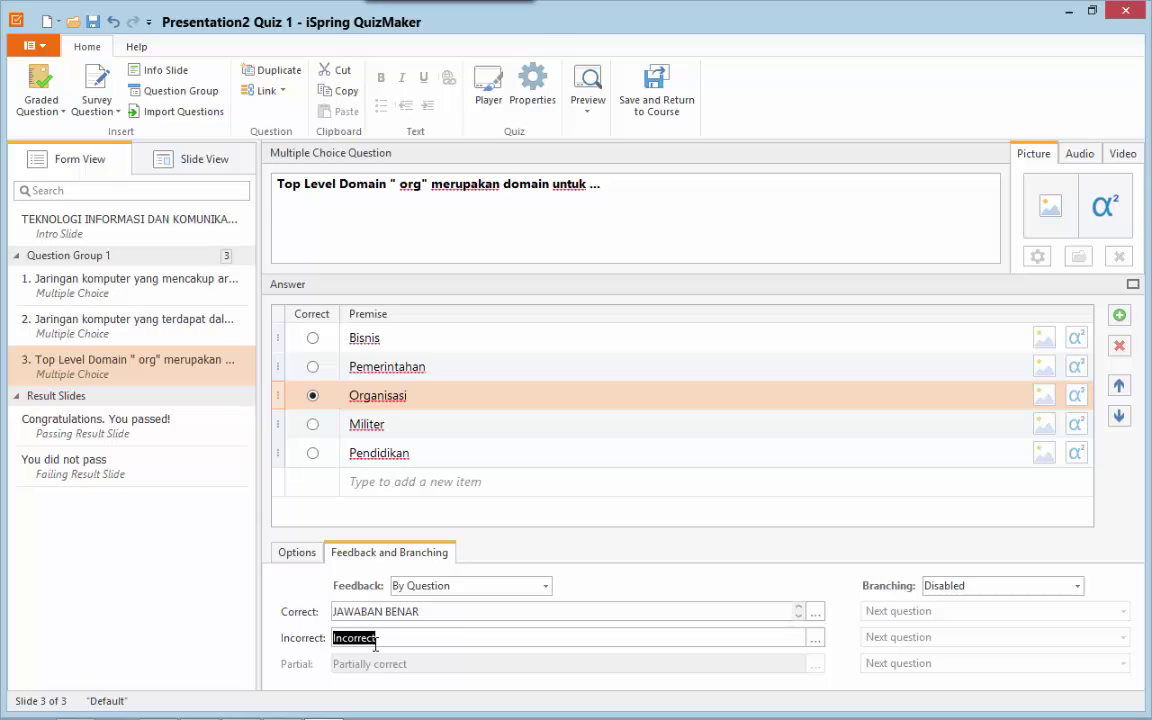
{"action": "type", "text": "JAWABAN SA"}
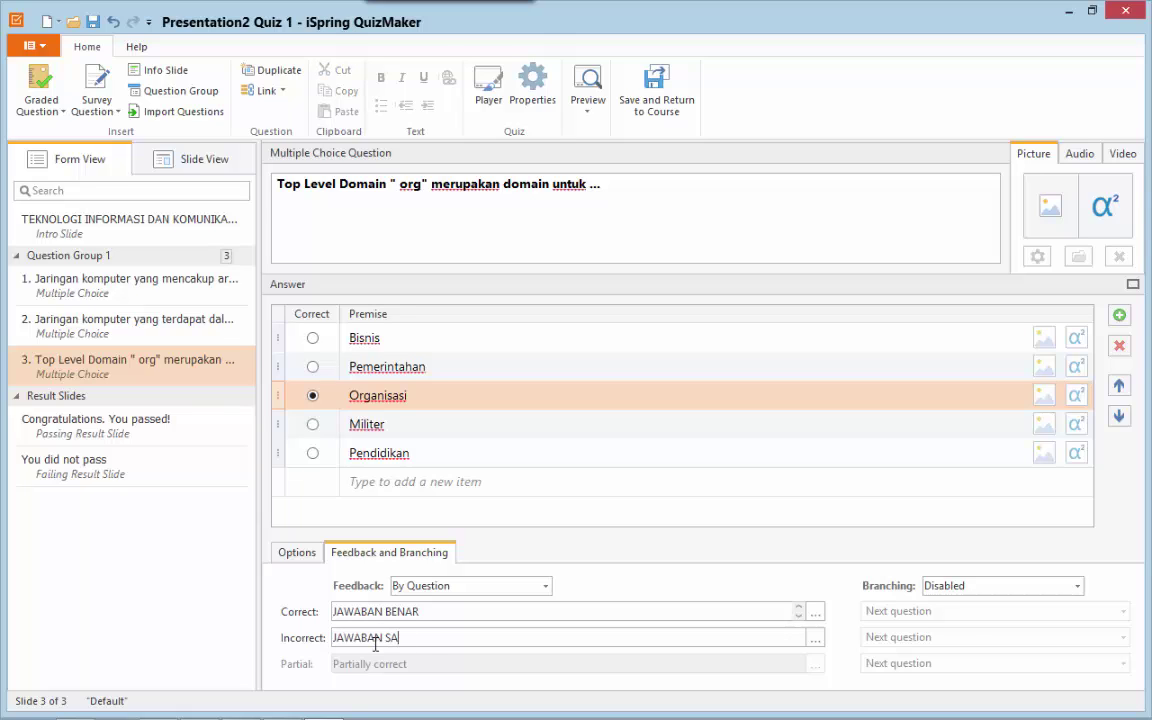
{"action": "type", "text": "LAH"}
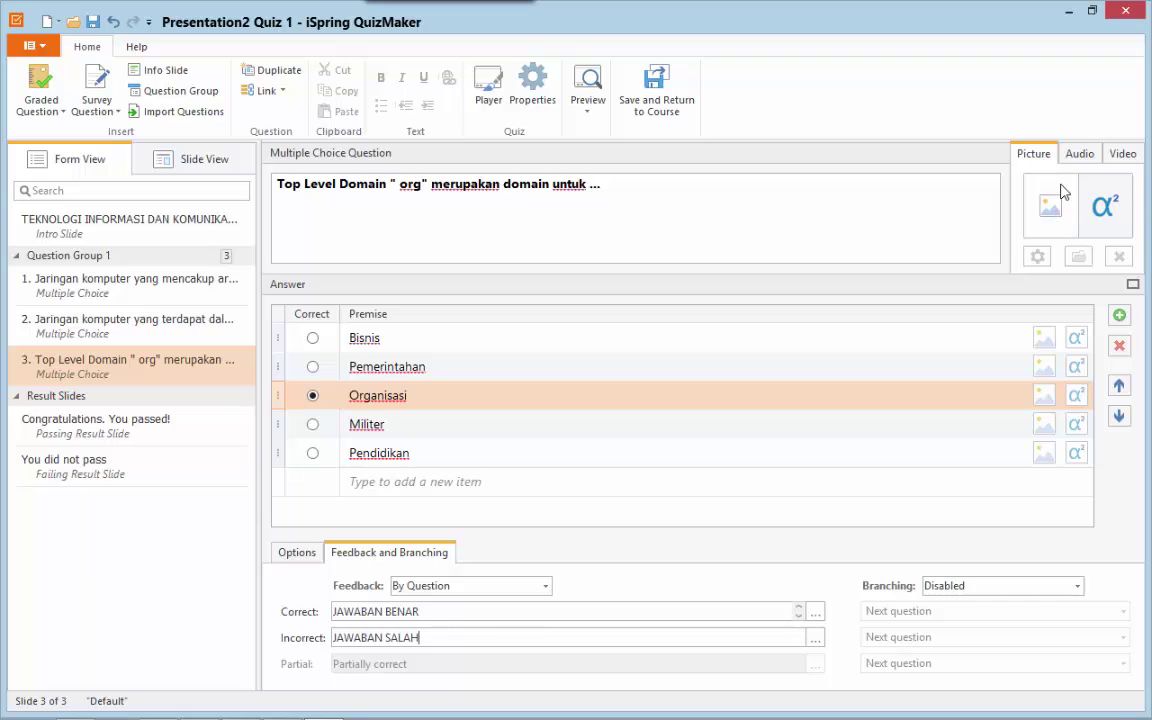
{"action": "left_click", "coordinate": [1076, 154]}
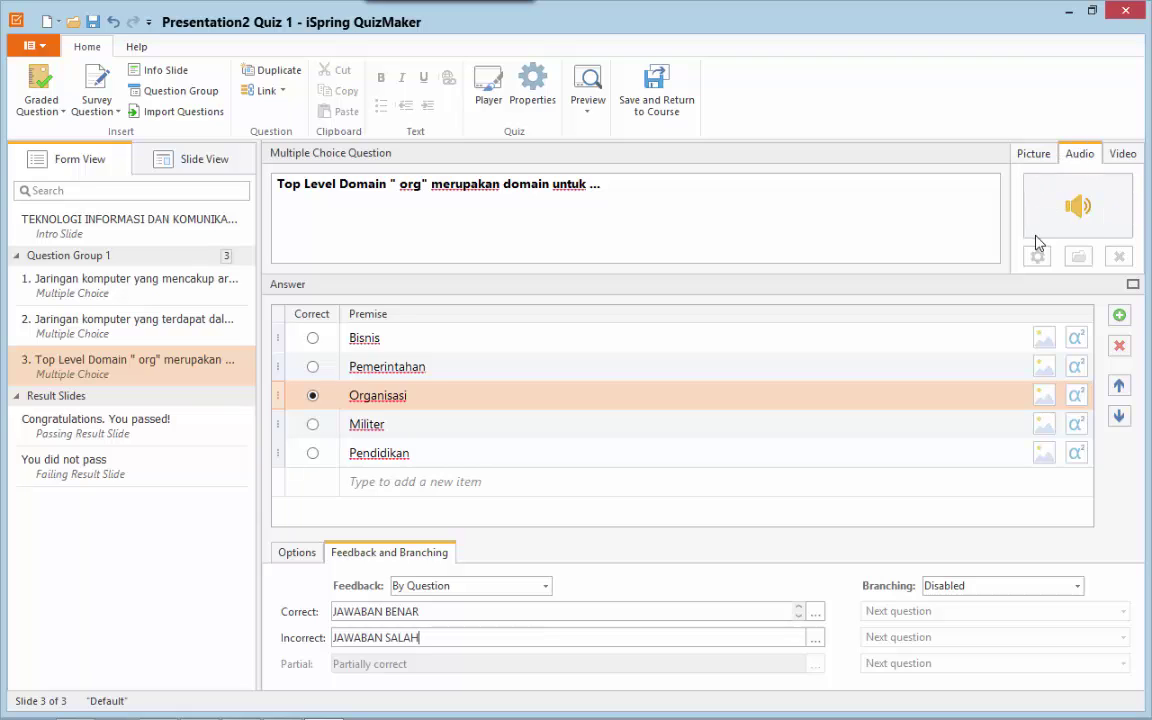
{"action": "left_click", "coordinate": [1122, 155]}
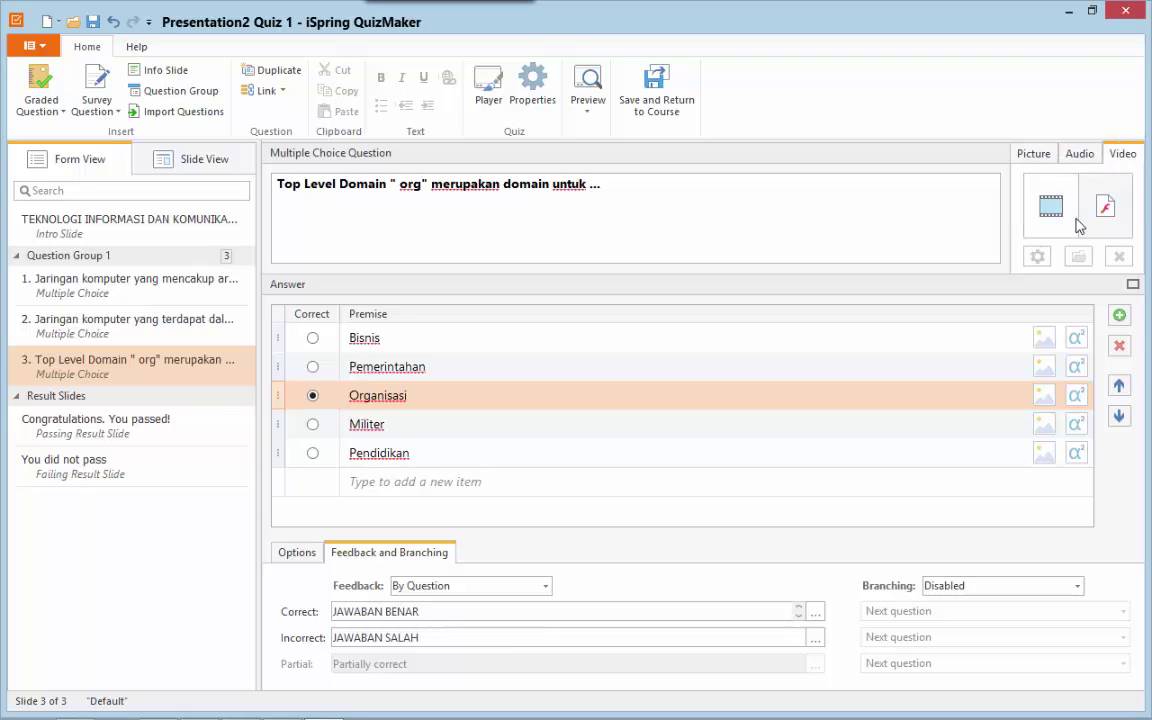
{"action": "double_click", "coordinate": [624, 190]}
{"action": "triple_click", "coordinate": [622, 195]}
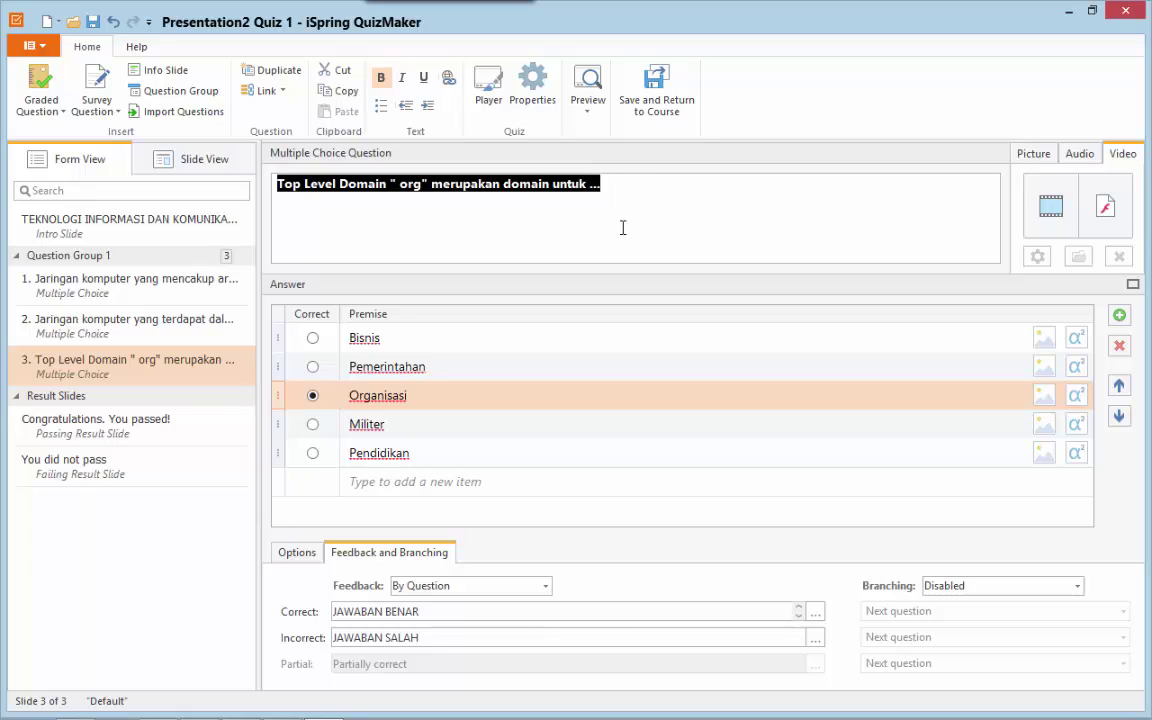
{"action": "double_click", "coordinate": [645, 223]}
{"action": "left_click", "coordinate": [627, 187]}
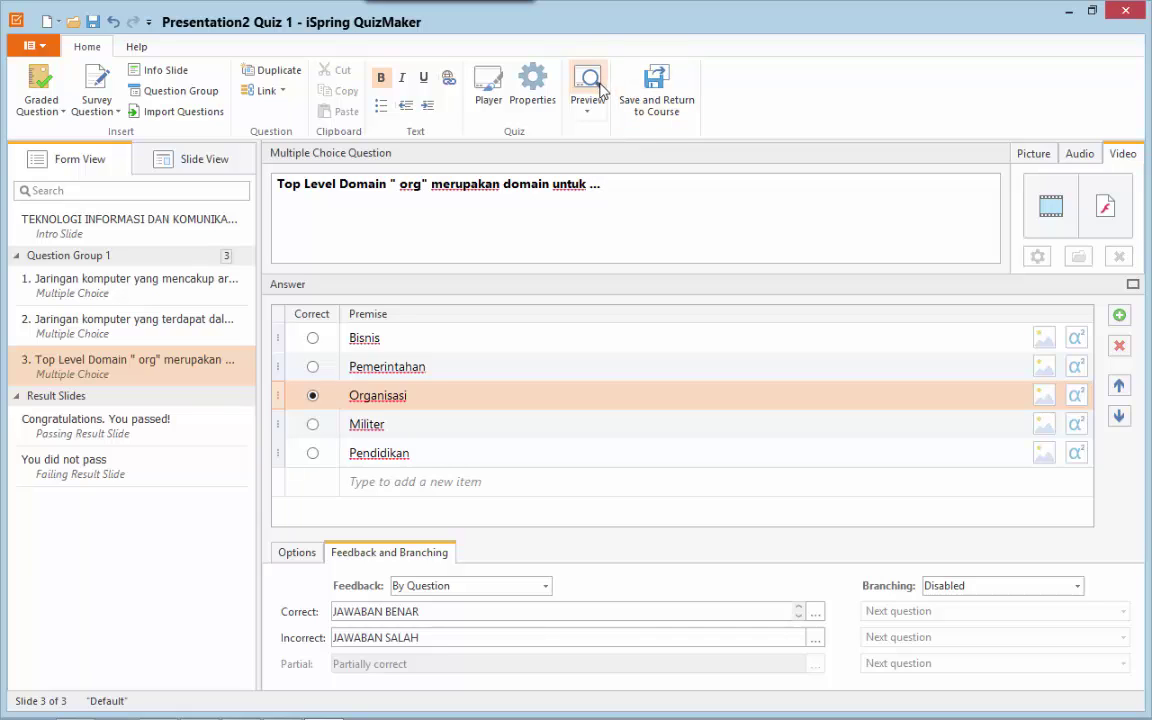
Preview the whole quiz in a maximized window, view the intro slide and start the quiz.
{"action": "left_click", "coordinate": [590, 113]}
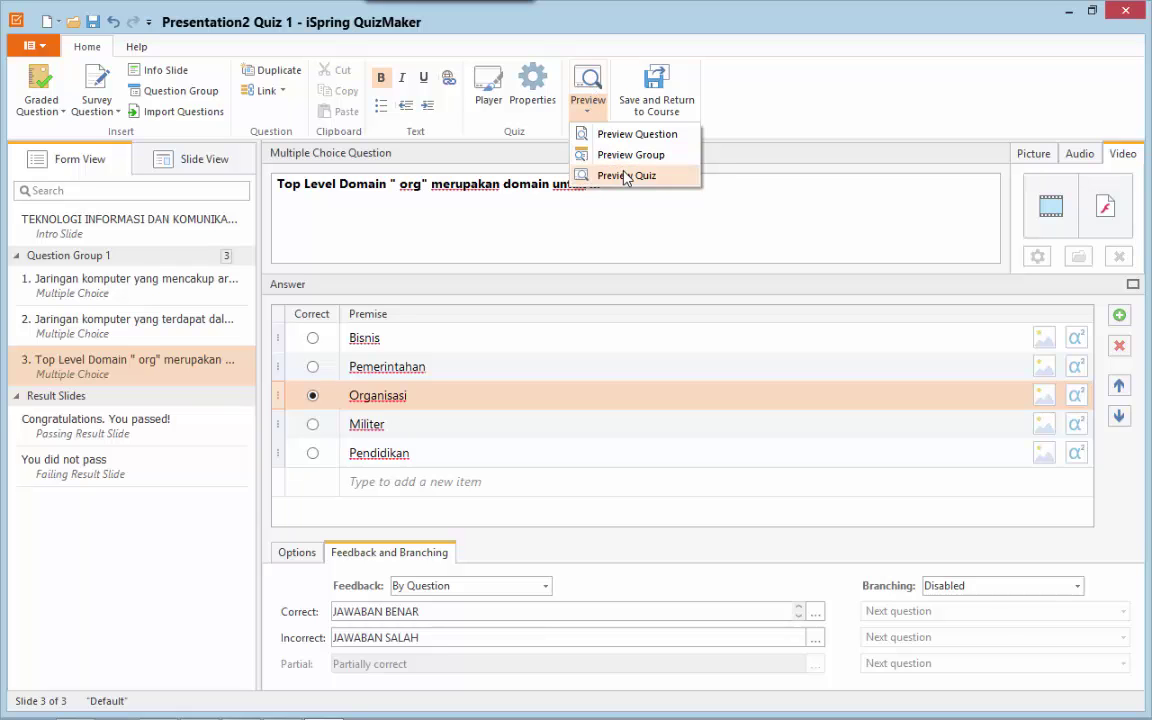
{"action": "left_click", "coordinate": [626, 176]}
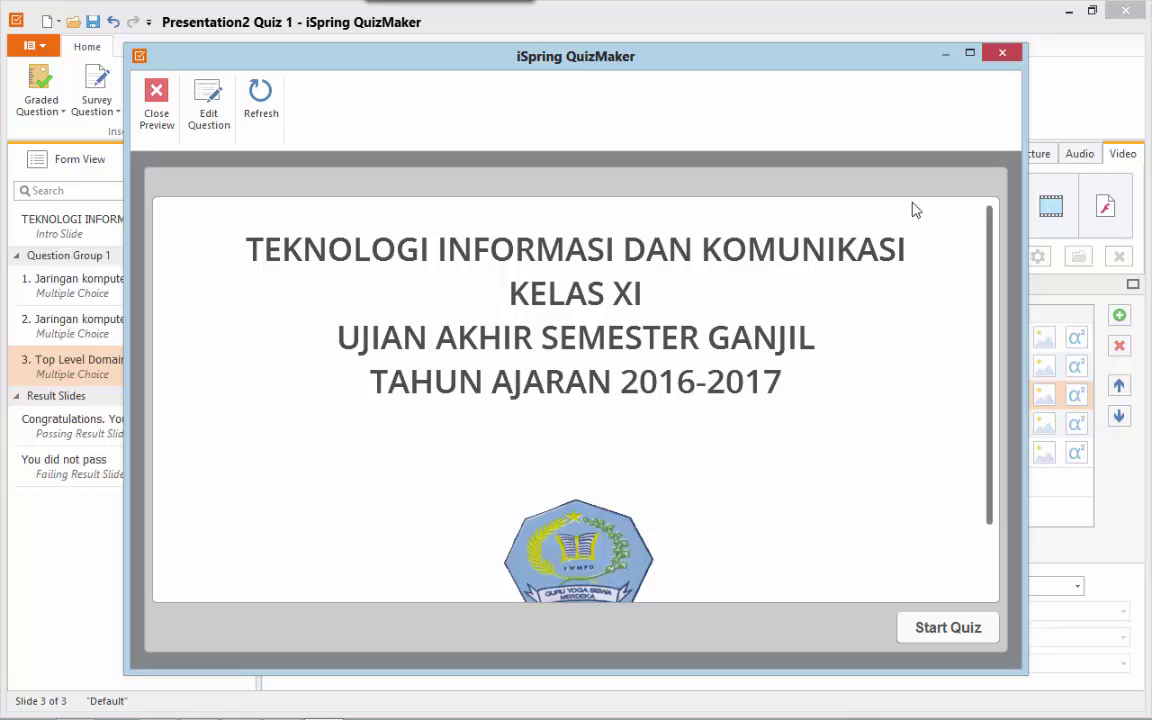
{"action": "left_click", "coordinate": [970, 53]}
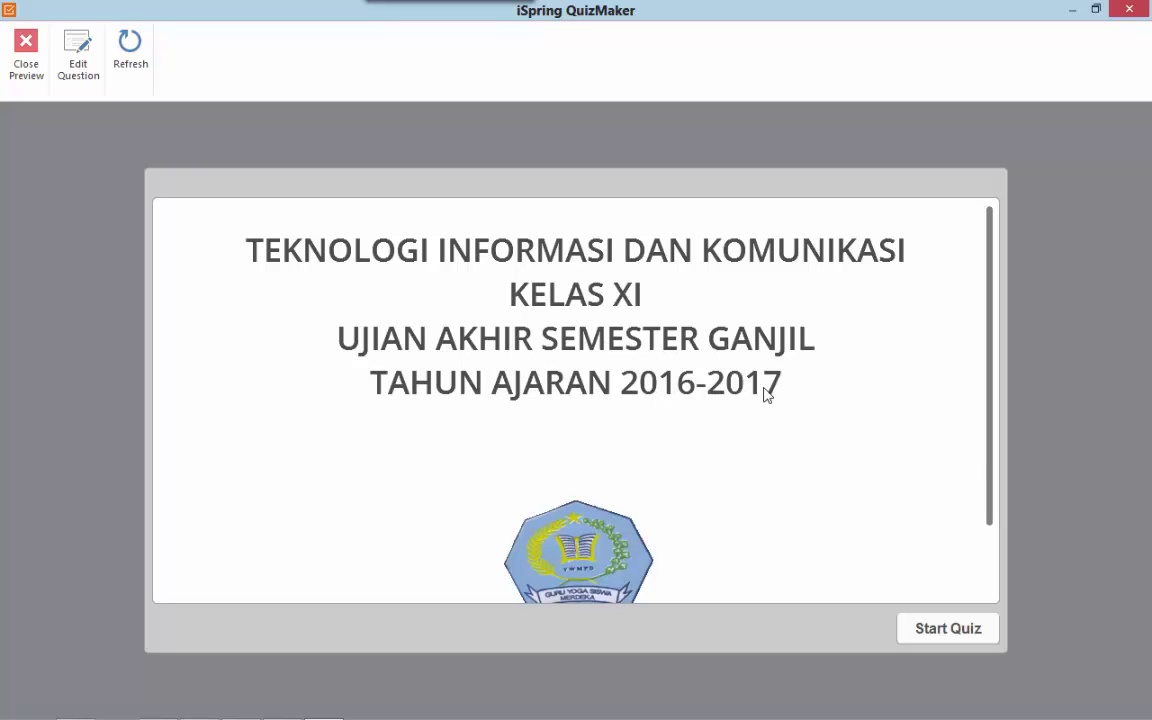
{"action": "scroll", "coordinate": [990, 375], "scroll_direction": "down", "scroll_amount": 2}
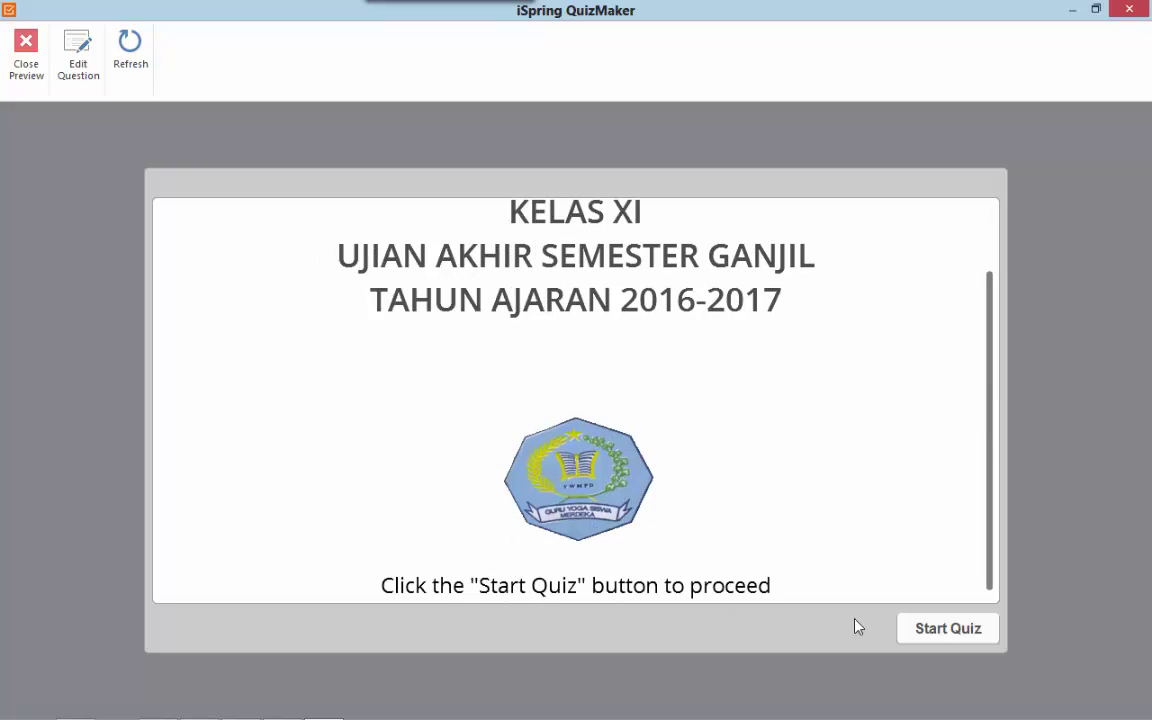
{"action": "left_click", "coordinate": [946, 626]}
{"action": "left_click", "coordinate": [946, 626]}
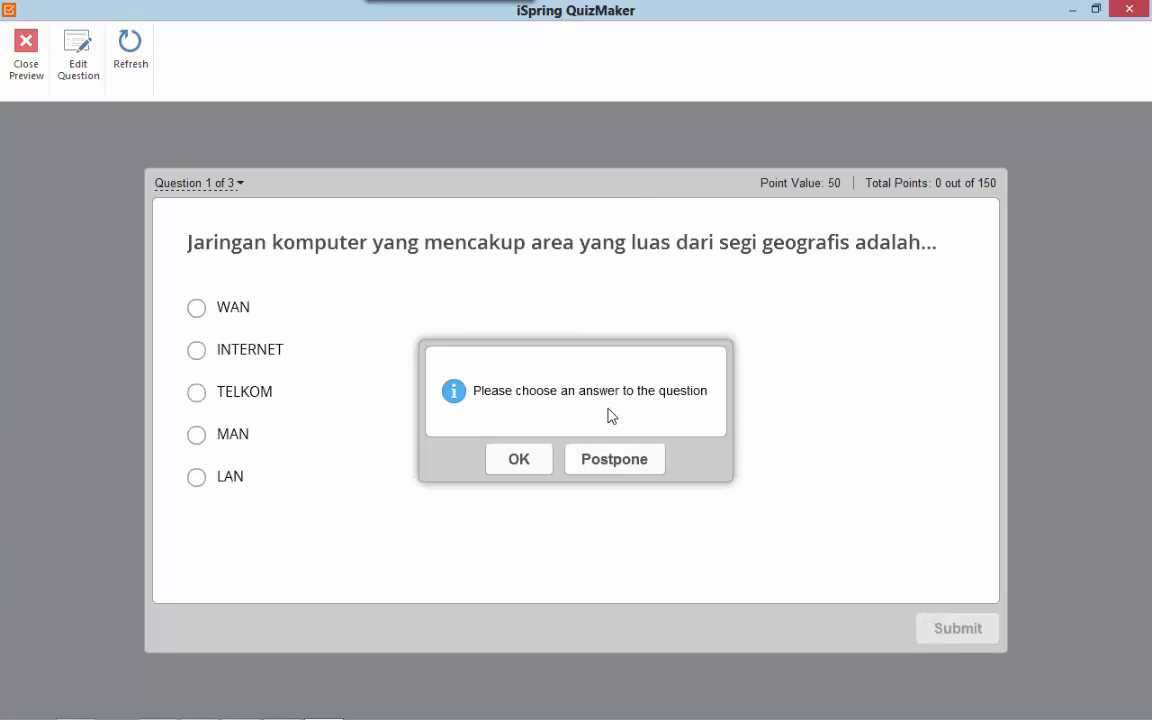
{"action": "left_click", "coordinate": [524, 460]}
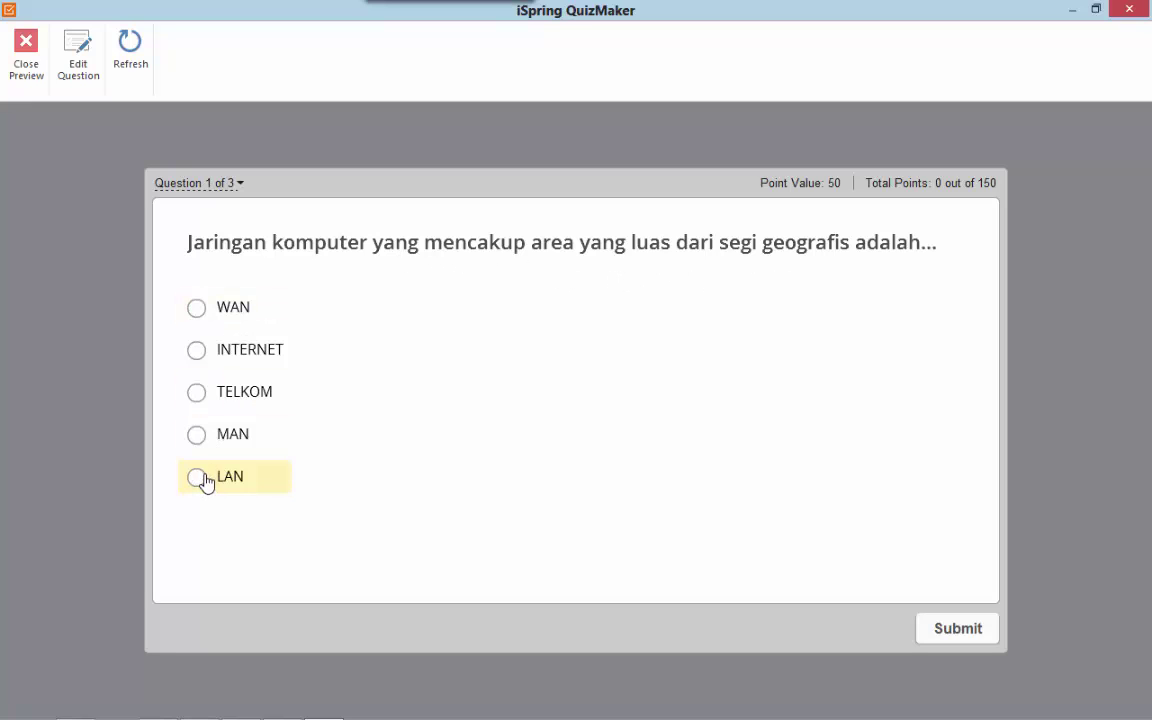
Test the first two questions in the preview by submitting WAN for the first and LAN for the second.
{"action": "left_click", "coordinate": [207, 320]}
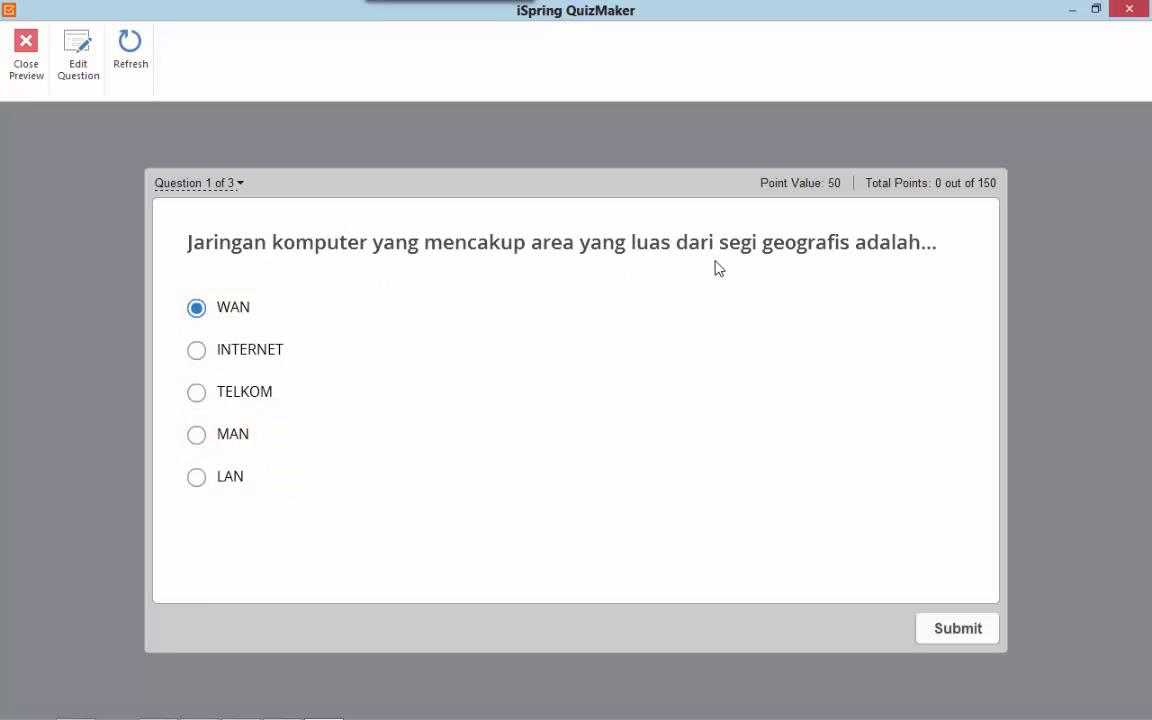
{"action": "left_click", "coordinate": [928, 634]}
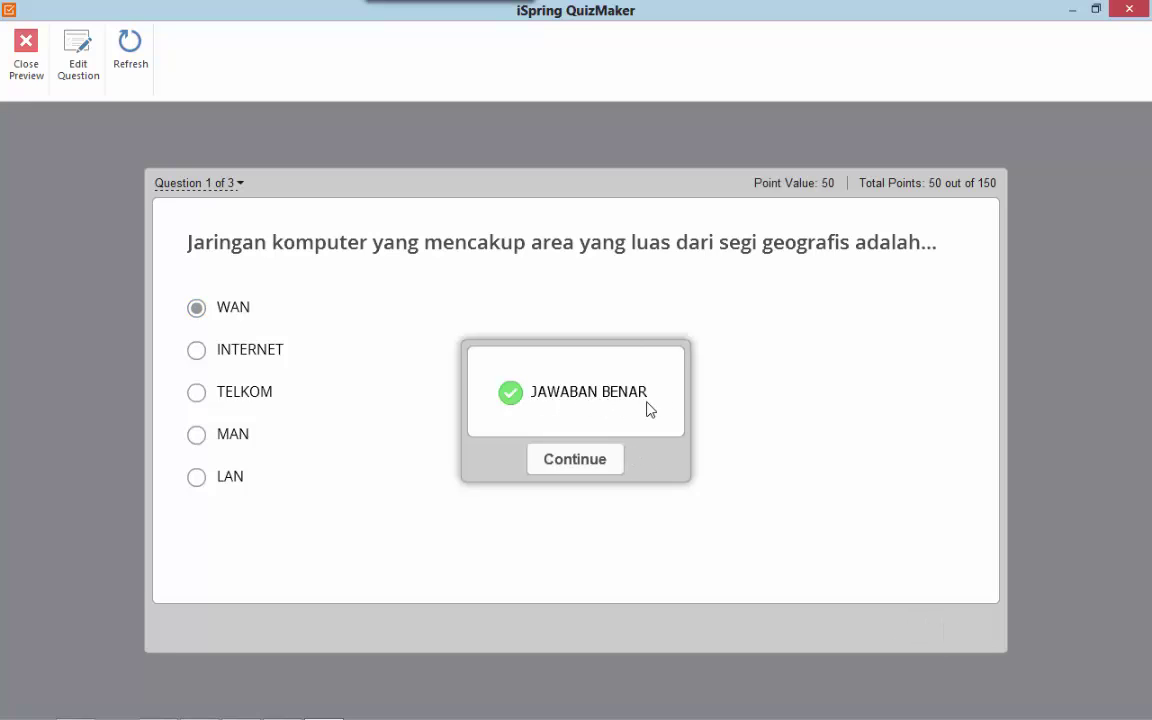
{"action": "left_click", "coordinate": [574, 462]}
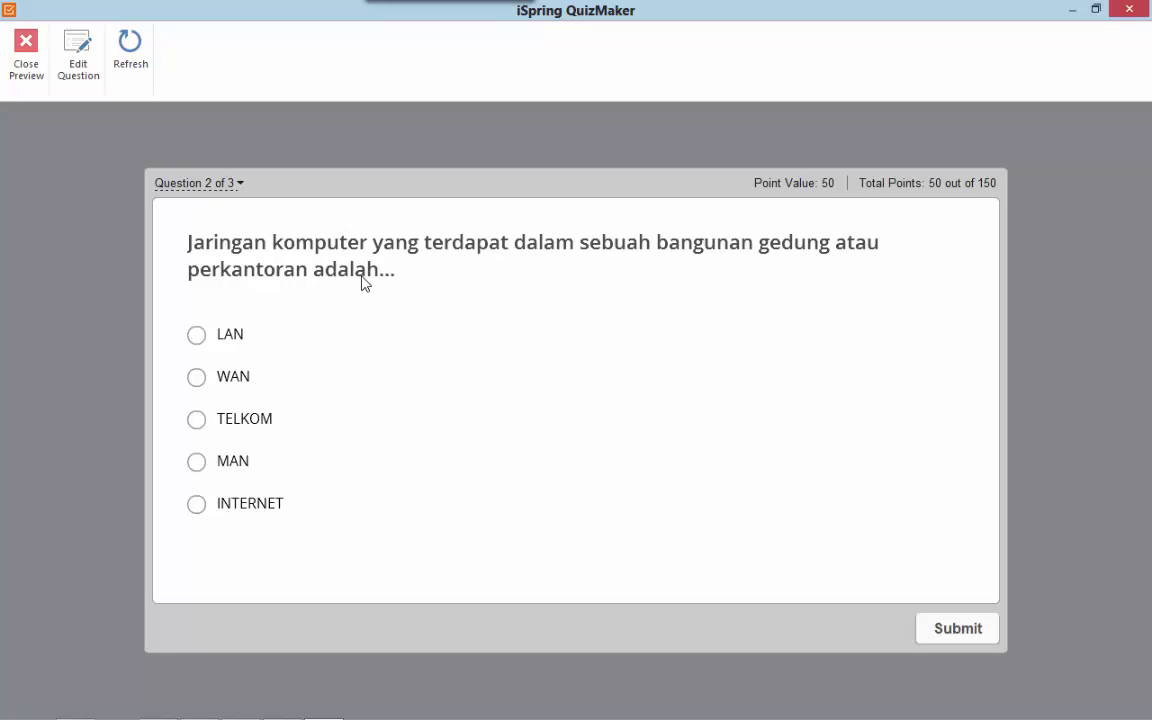
{"action": "left_click", "coordinate": [224, 346]}
{"action": "left_click", "coordinate": [936, 627]}
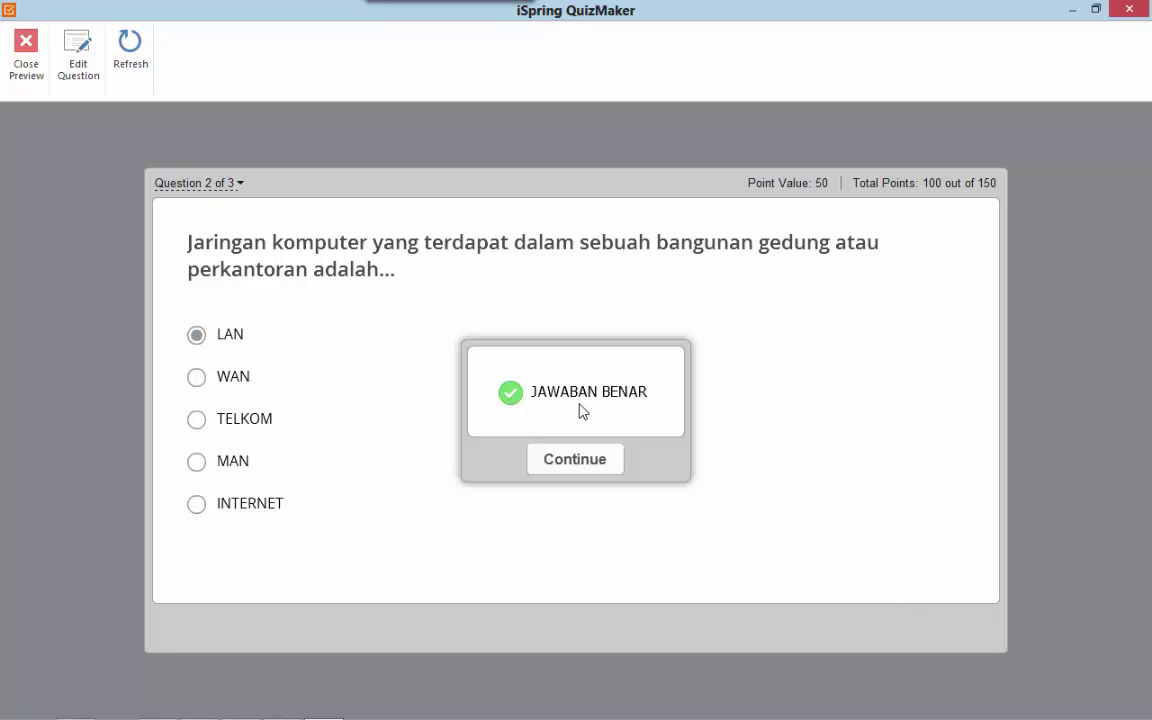
{"action": "left_click", "coordinate": [576, 460]}
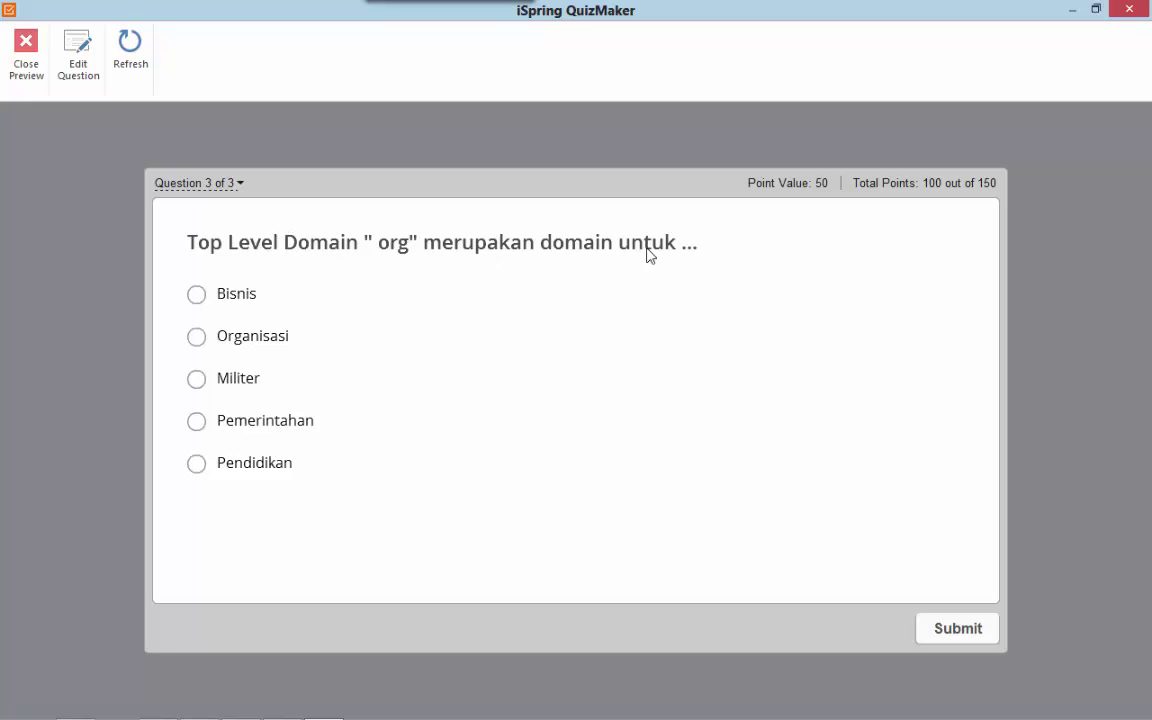
Submit Organisasi for the third question in the preview, view the quiz results and finish the preview.
{"action": "left_click", "coordinate": [219, 345]}
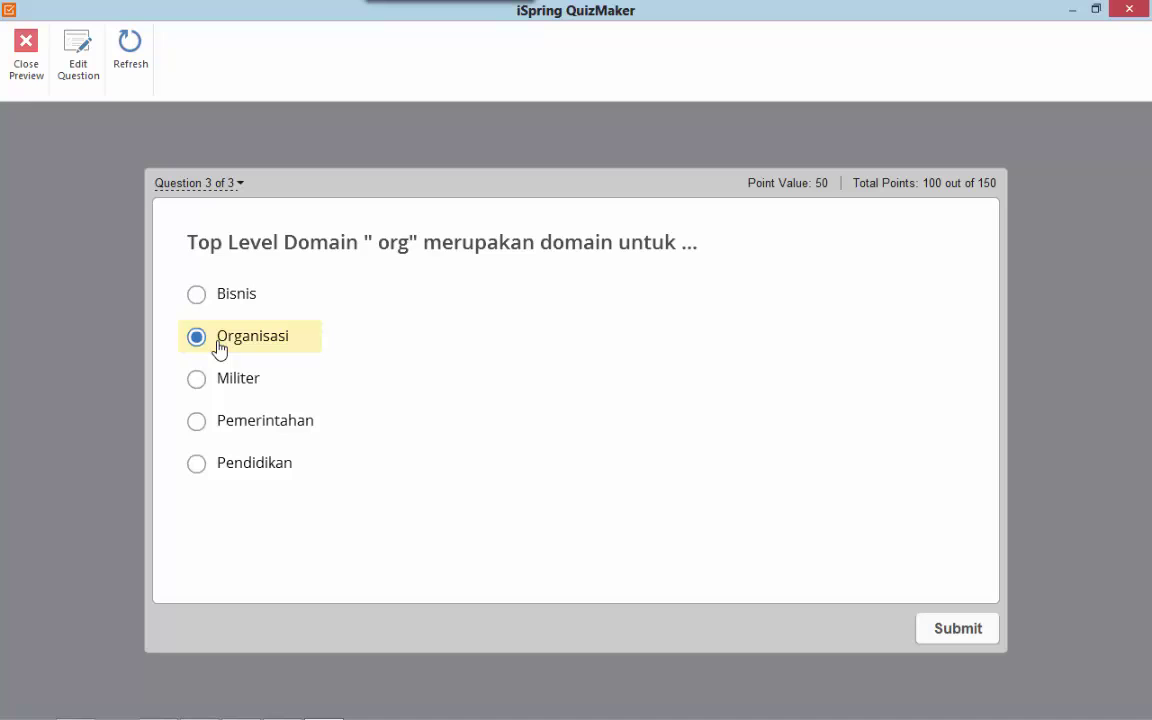
{"action": "left_click", "coordinate": [948, 628]}
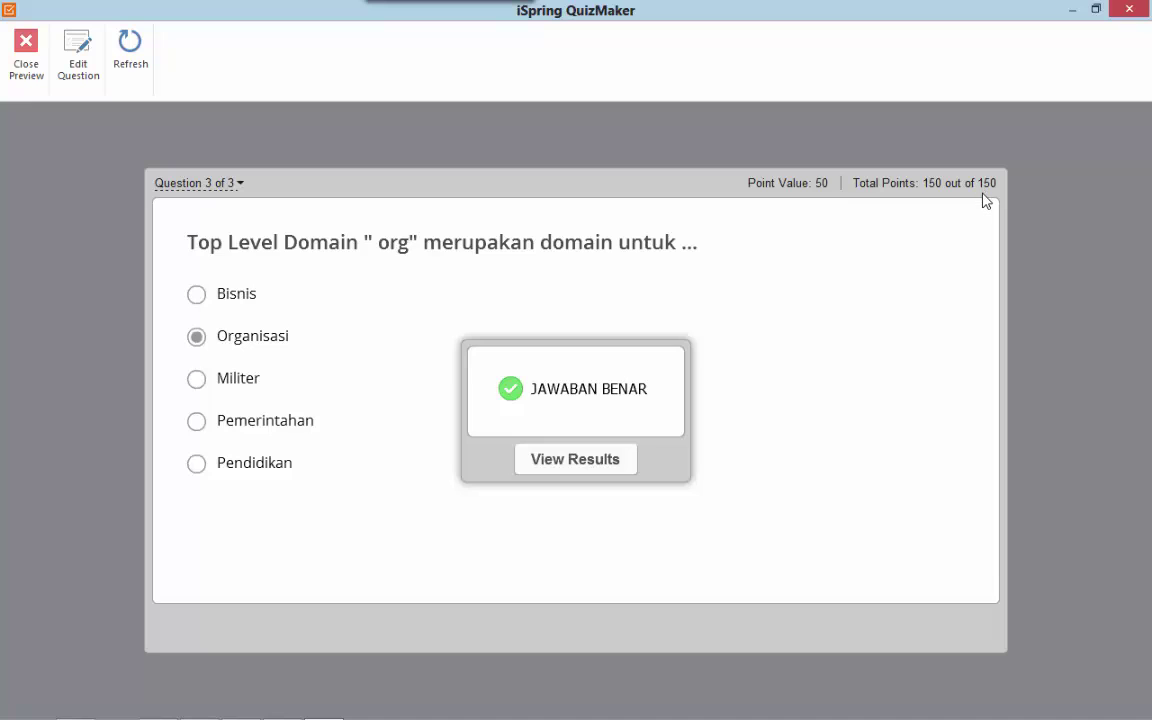
{"action": "left_click", "coordinate": [563, 466]}
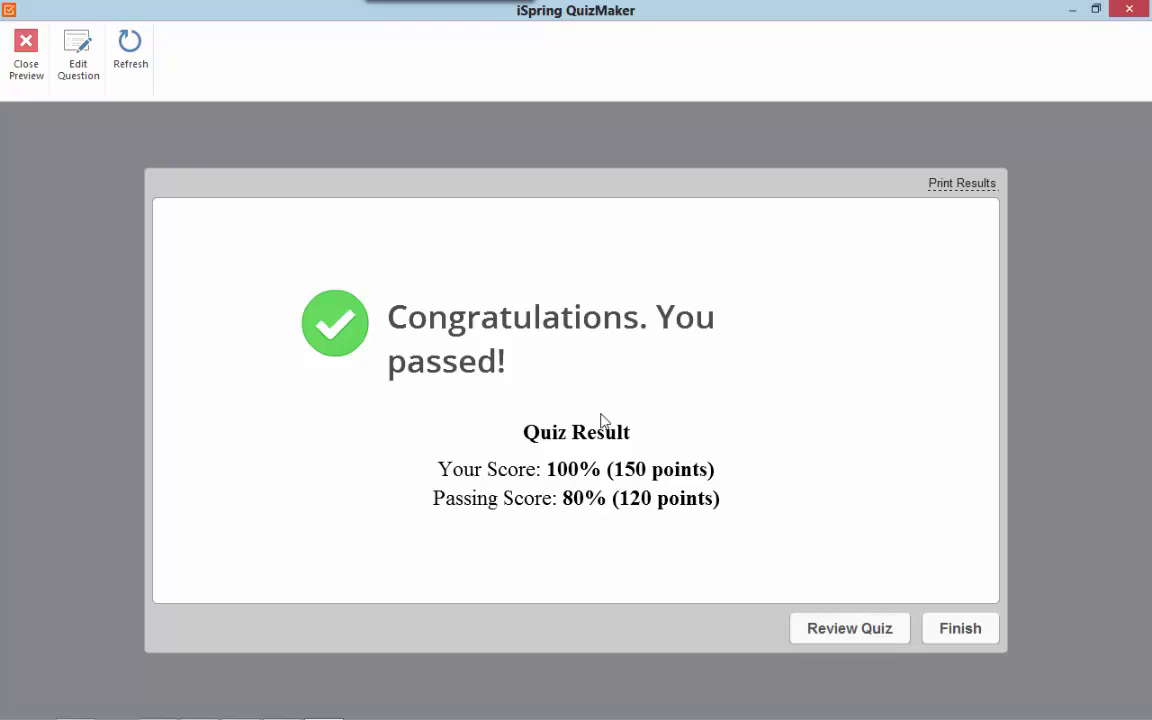
{"action": "left_click", "coordinate": [960, 628]}
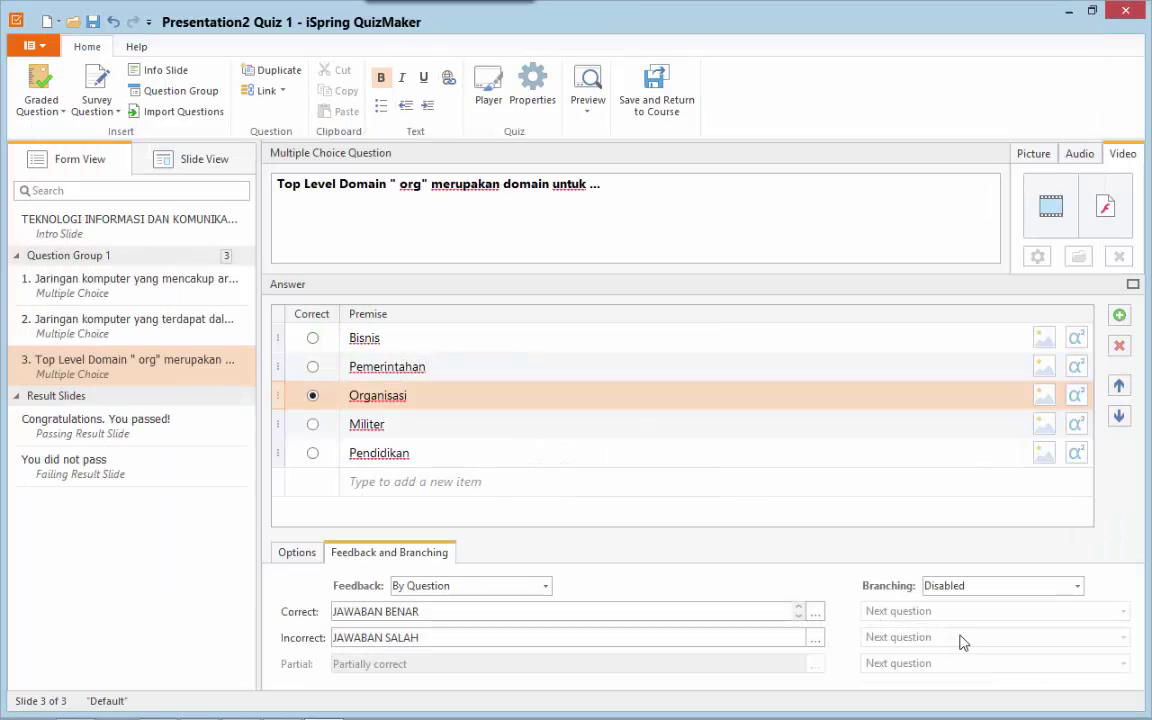